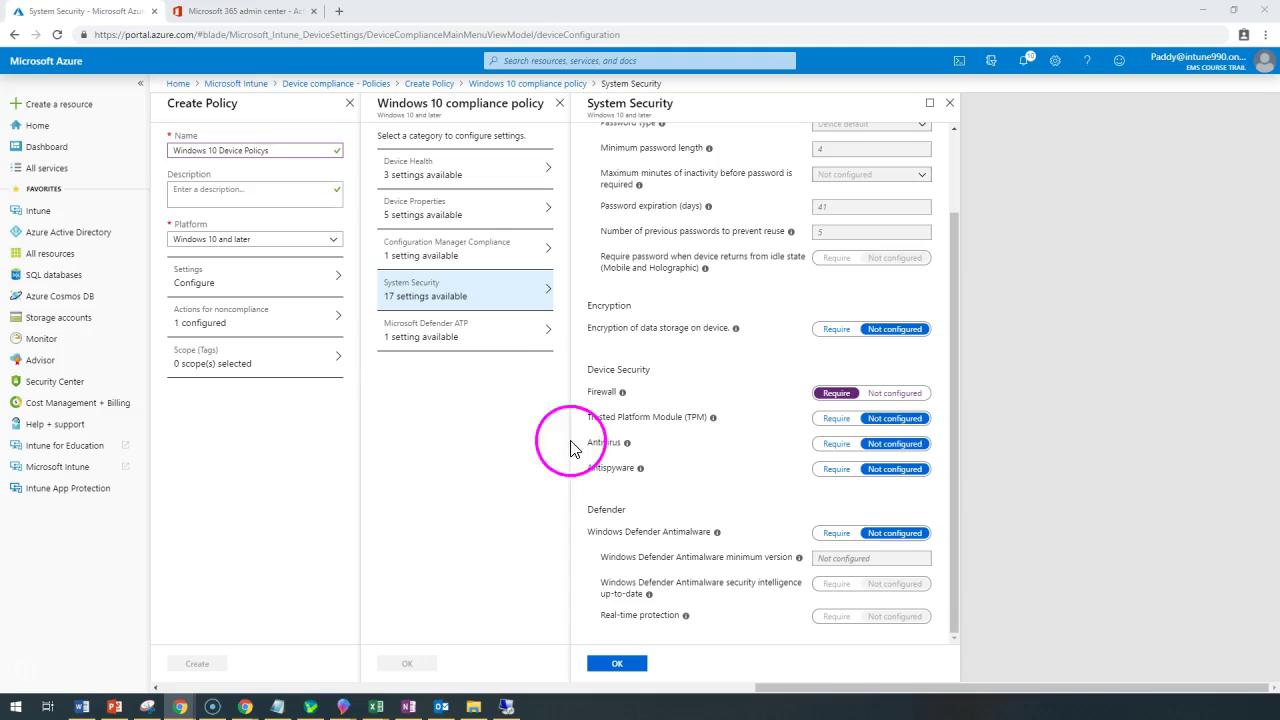
Discard the unsaved policy draft and go to the Device compliance policies list
left_click(46, 217)
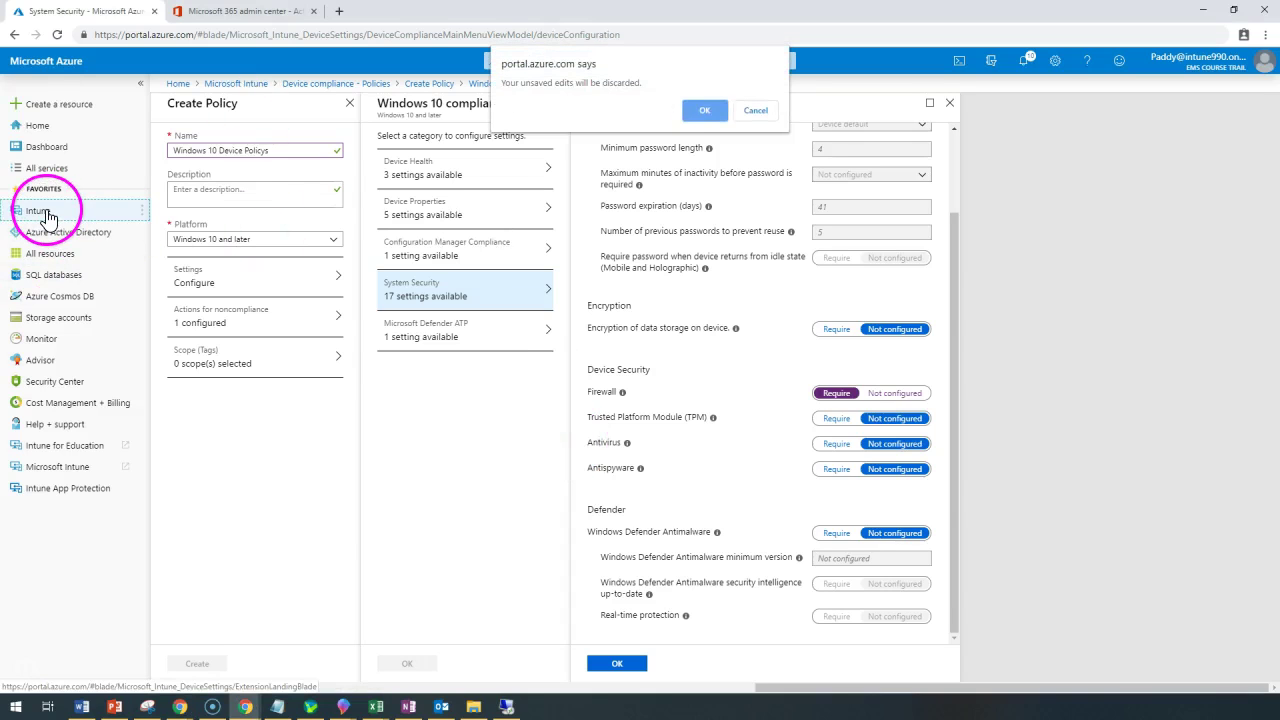
left_click(706, 110)
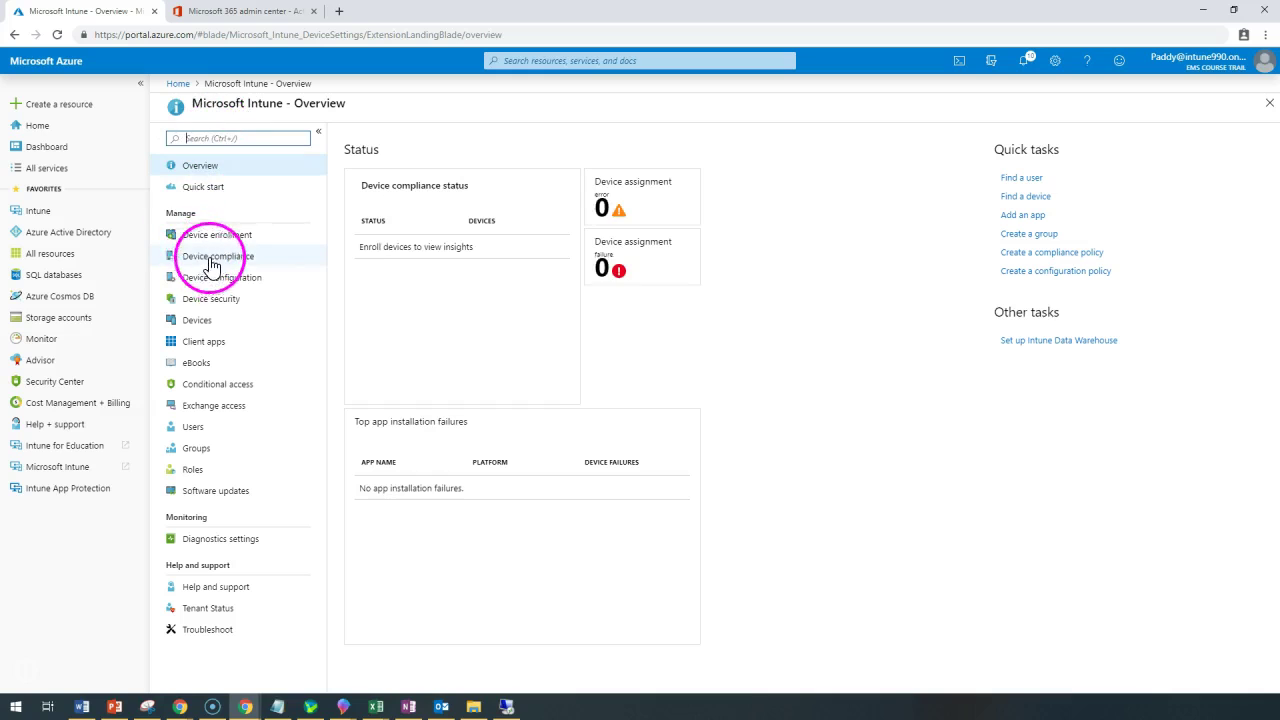
left_click(230, 262)
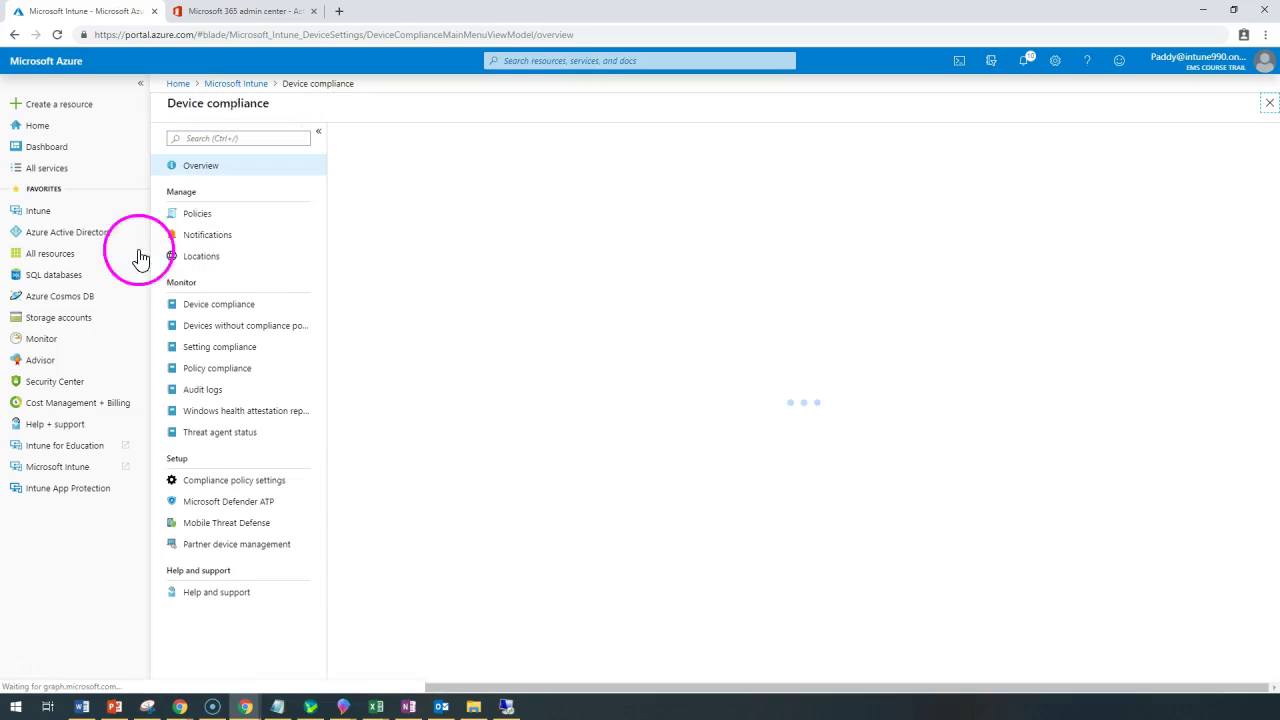
left_click(197, 215)
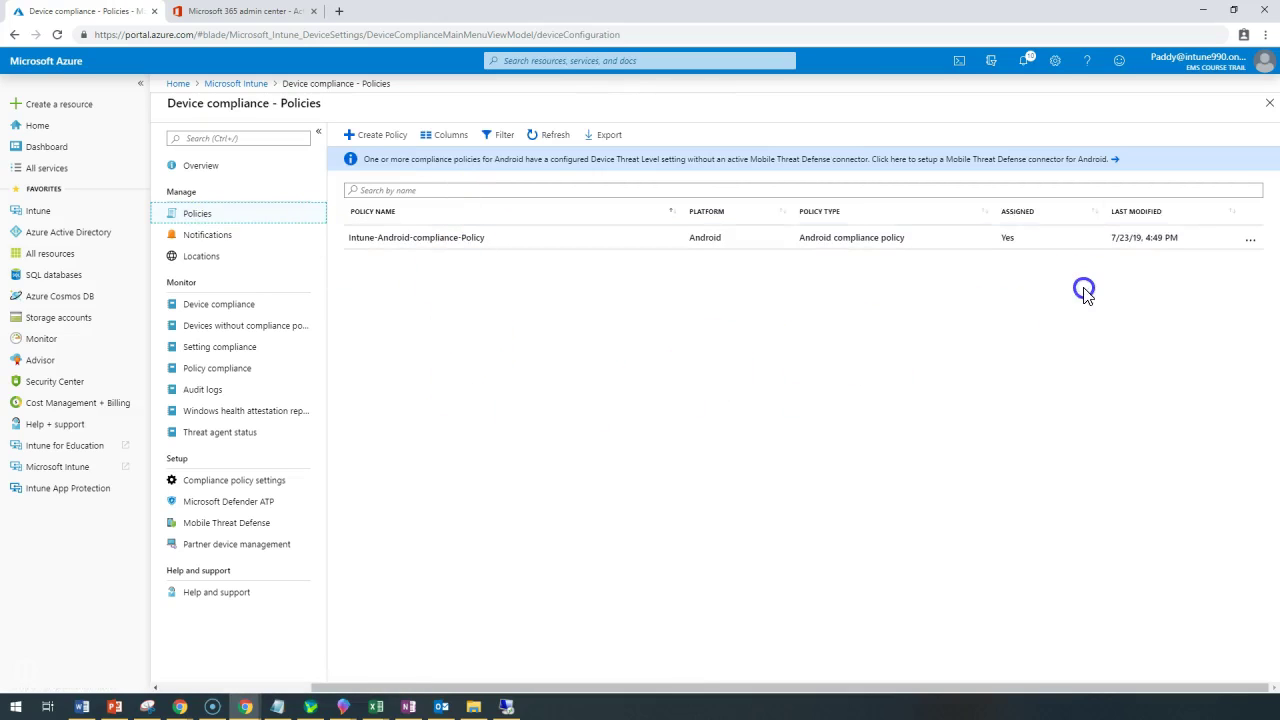
left_click(486, 190)
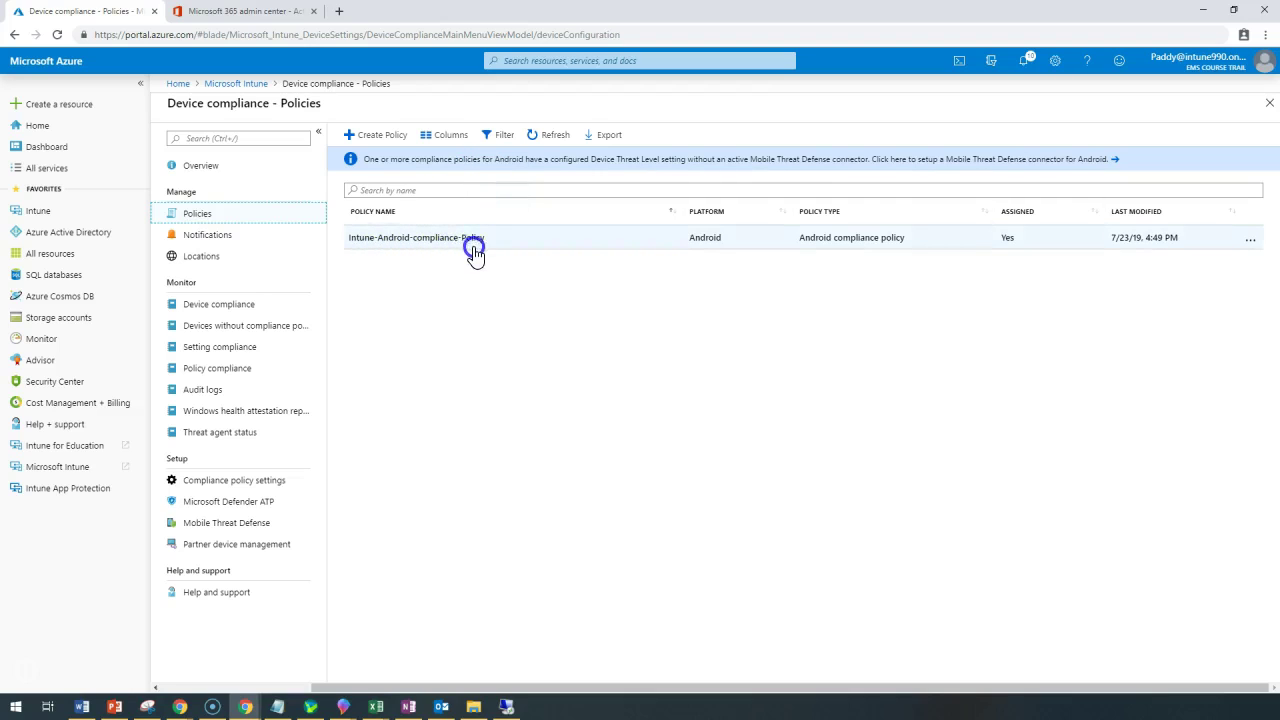
Start a policy named 'Windows 10 Device Policys', same description, targeting Windows 8.1 and later
left_click(389, 141)
left_click(229, 152)
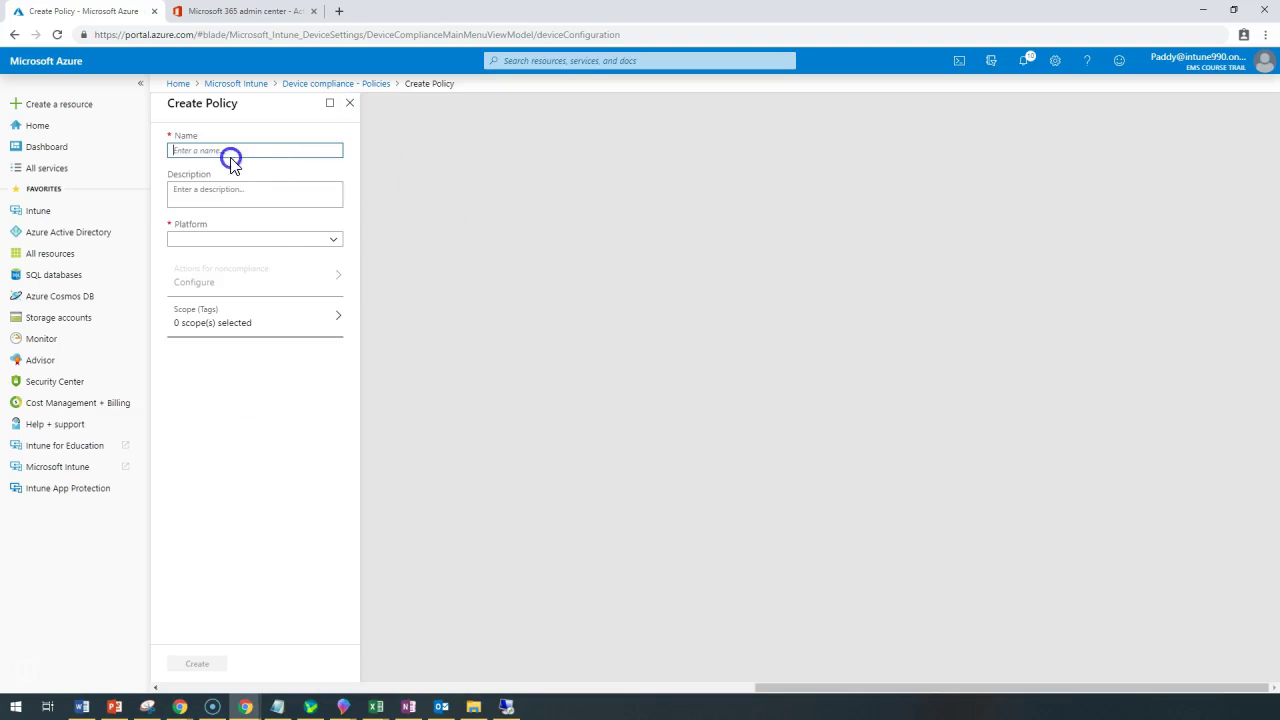
type("Windows 10 Device Policys")
triple_click(229, 152)
key("ctrl+c")
left_click(220, 191)
key("ctrl+v")
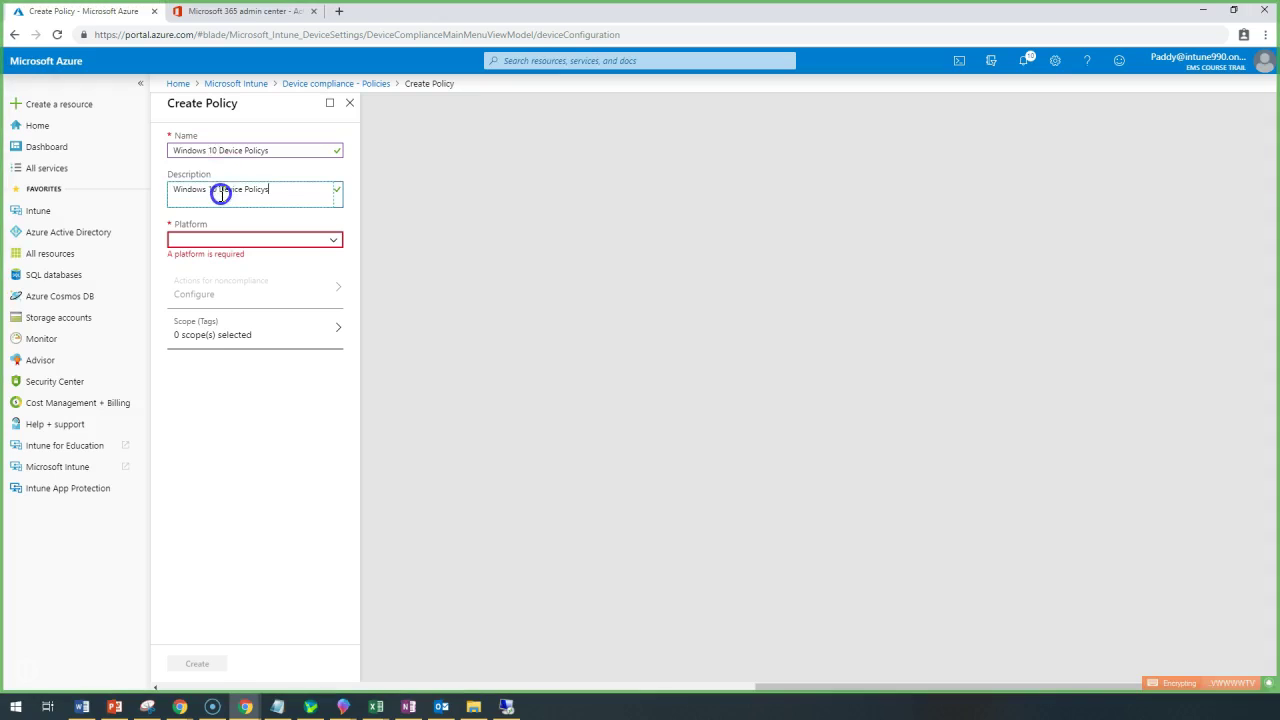
left_click(333, 243)
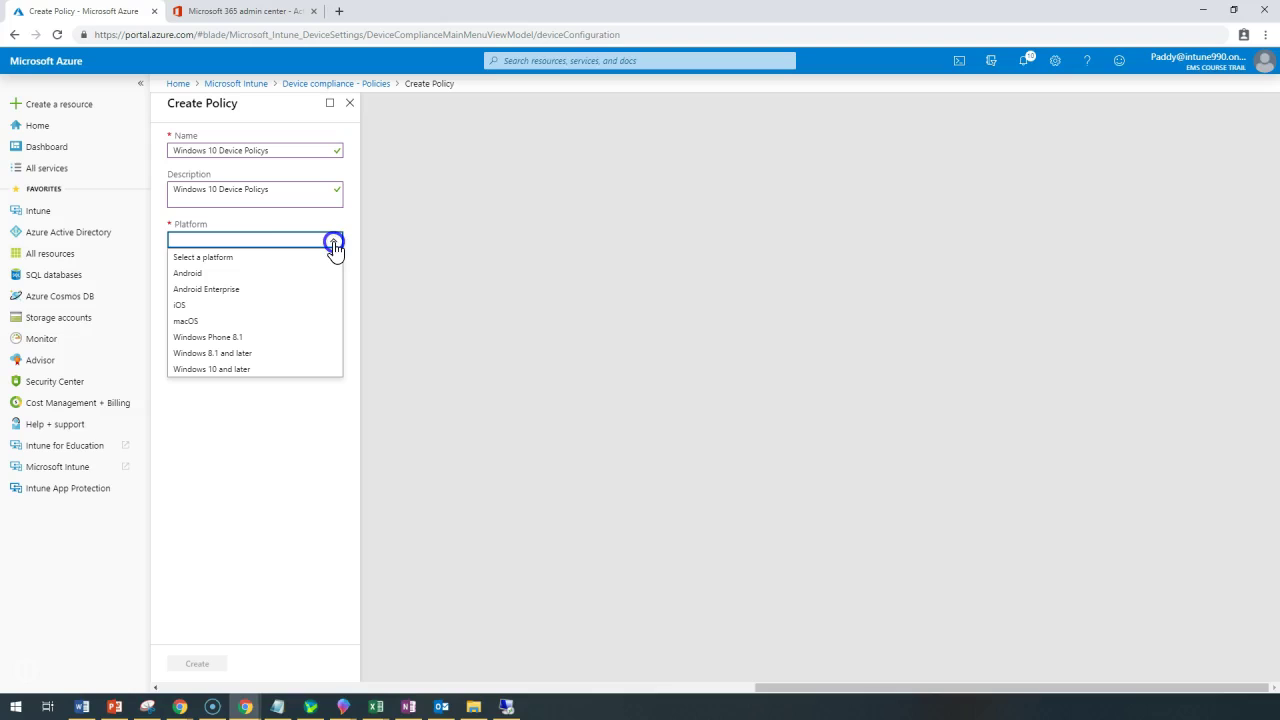
left_click(256, 354)
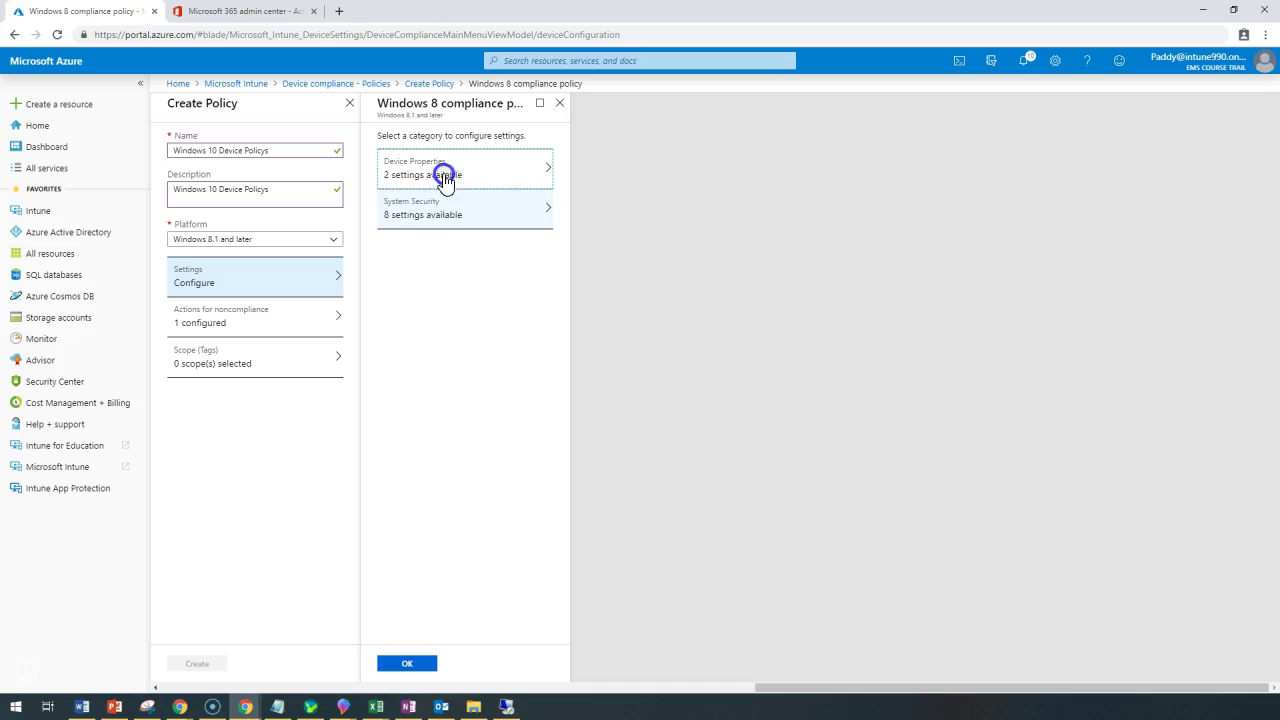
Review the Device Properties and System Security categories, then bring up the Platform choices again
left_click(457, 170)
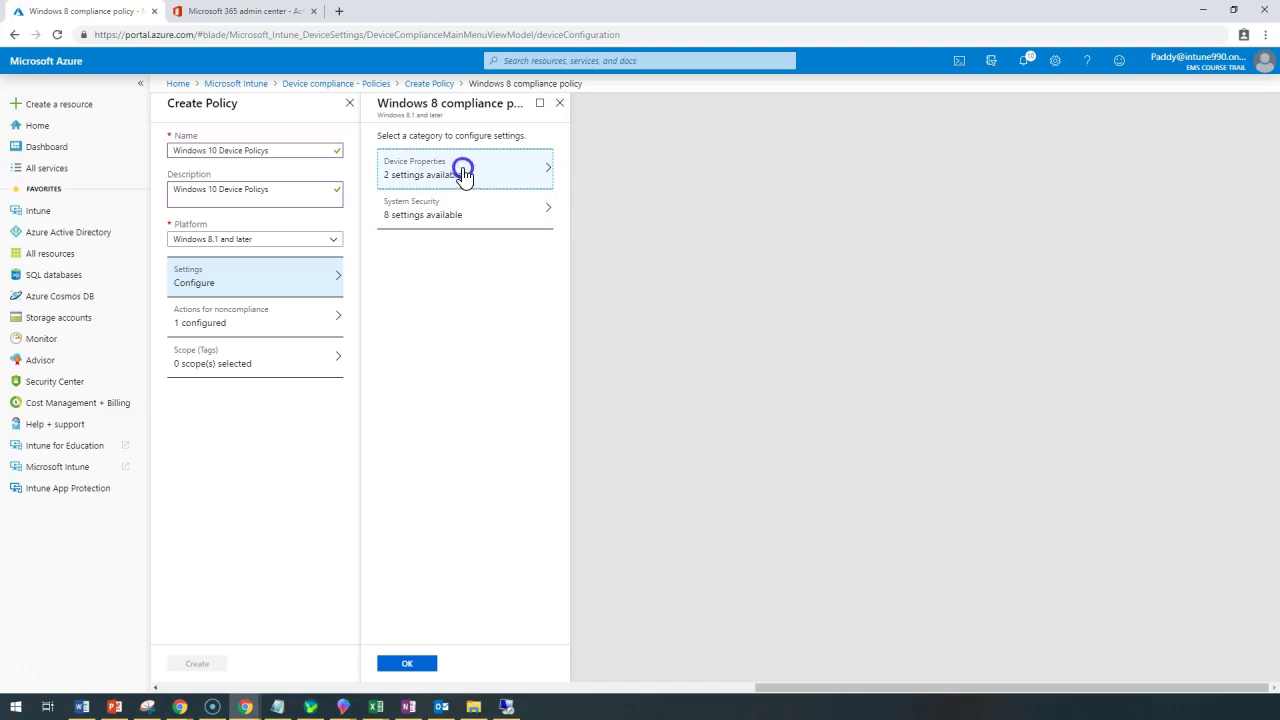
left_click(426, 172)
left_click(455, 174)
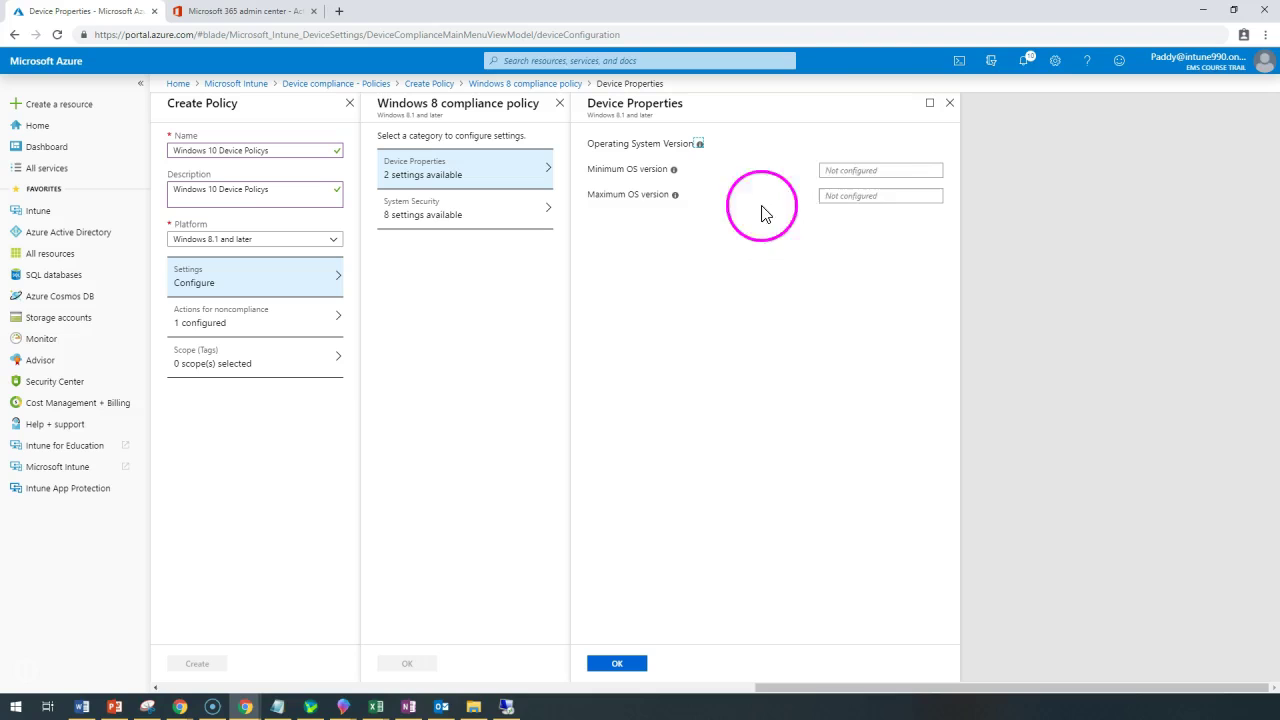
left_click(874, 169)
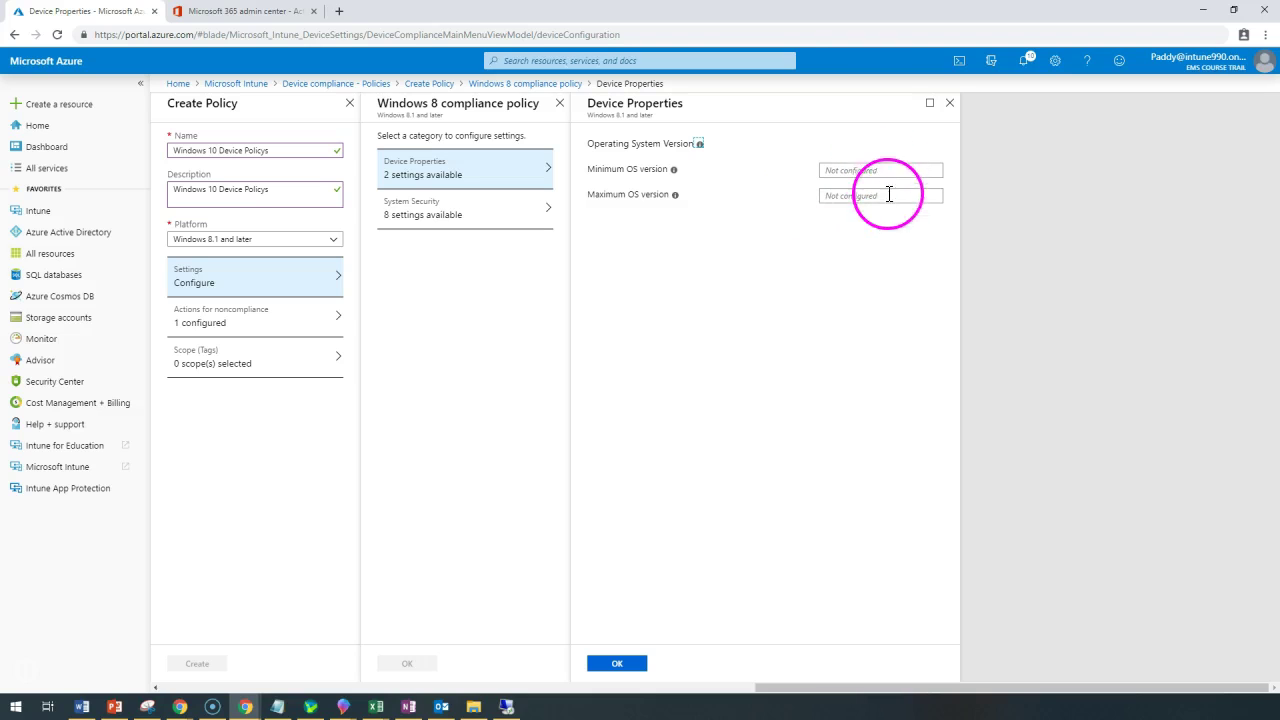
left_click(462, 216)
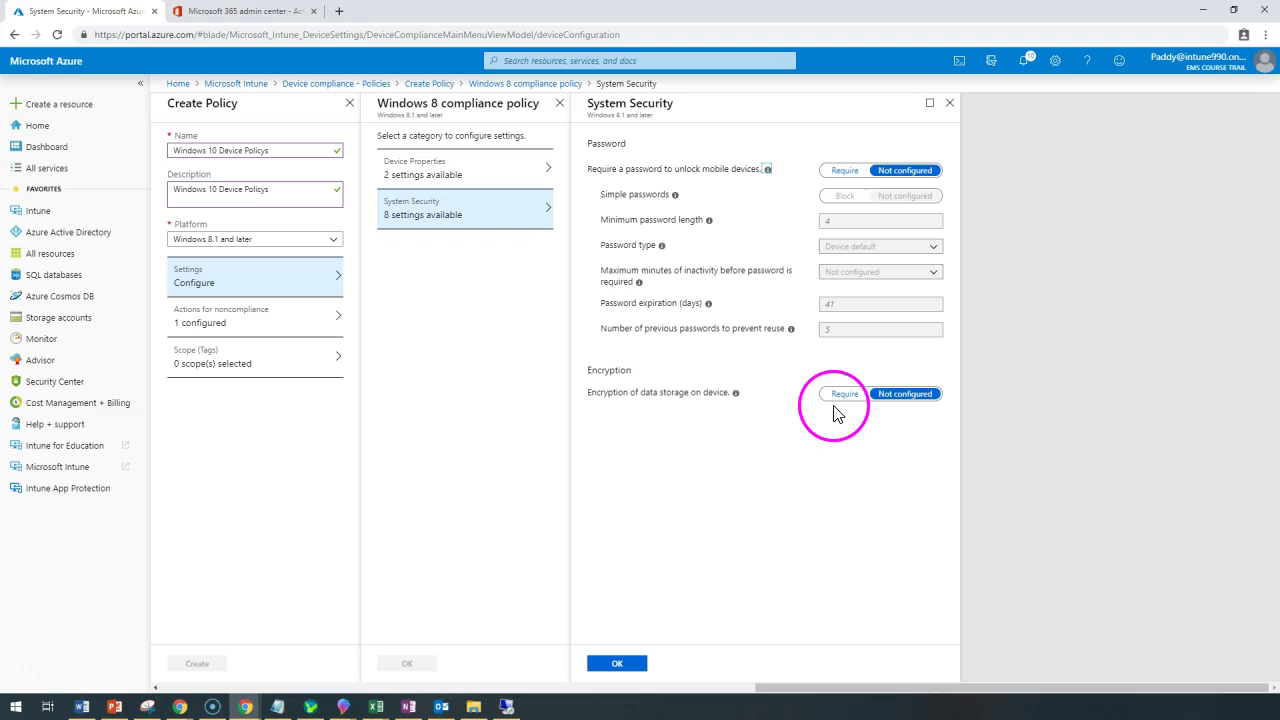
left_click(250, 241)
Switch the platform to Windows 10 and later and review the Device Health attestation rules
left_click(234, 372)
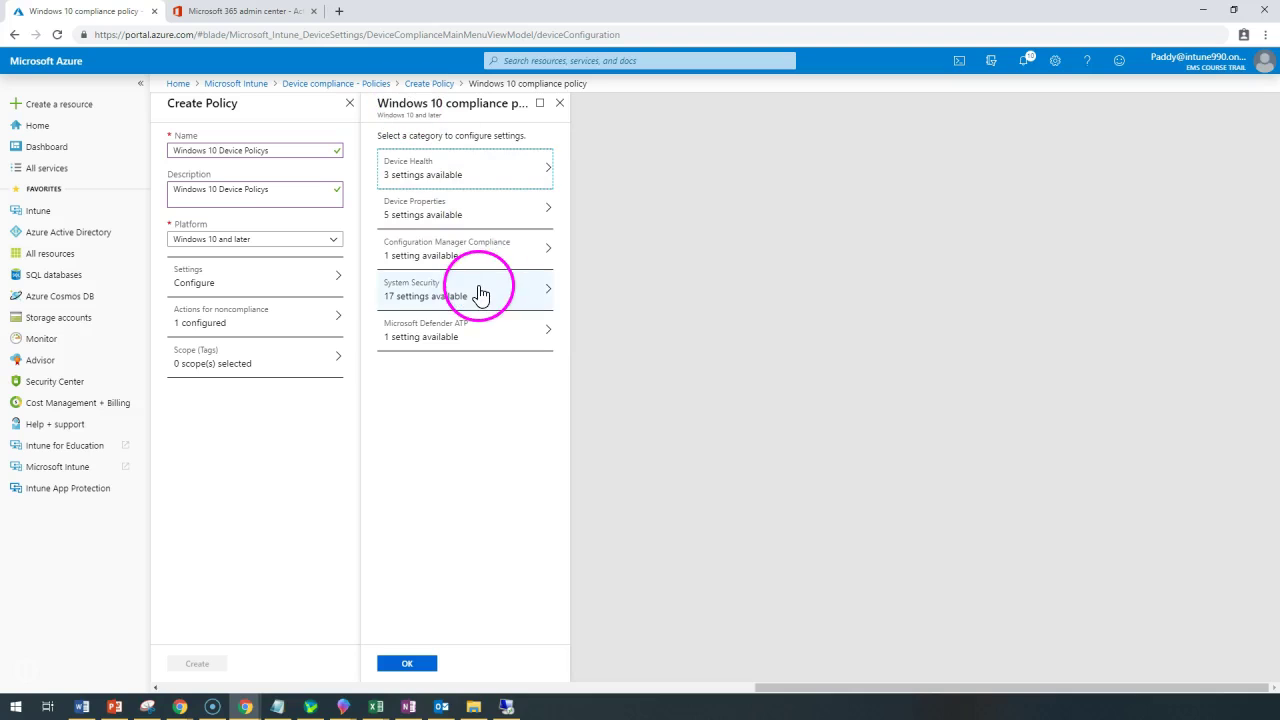
left_click(478, 176)
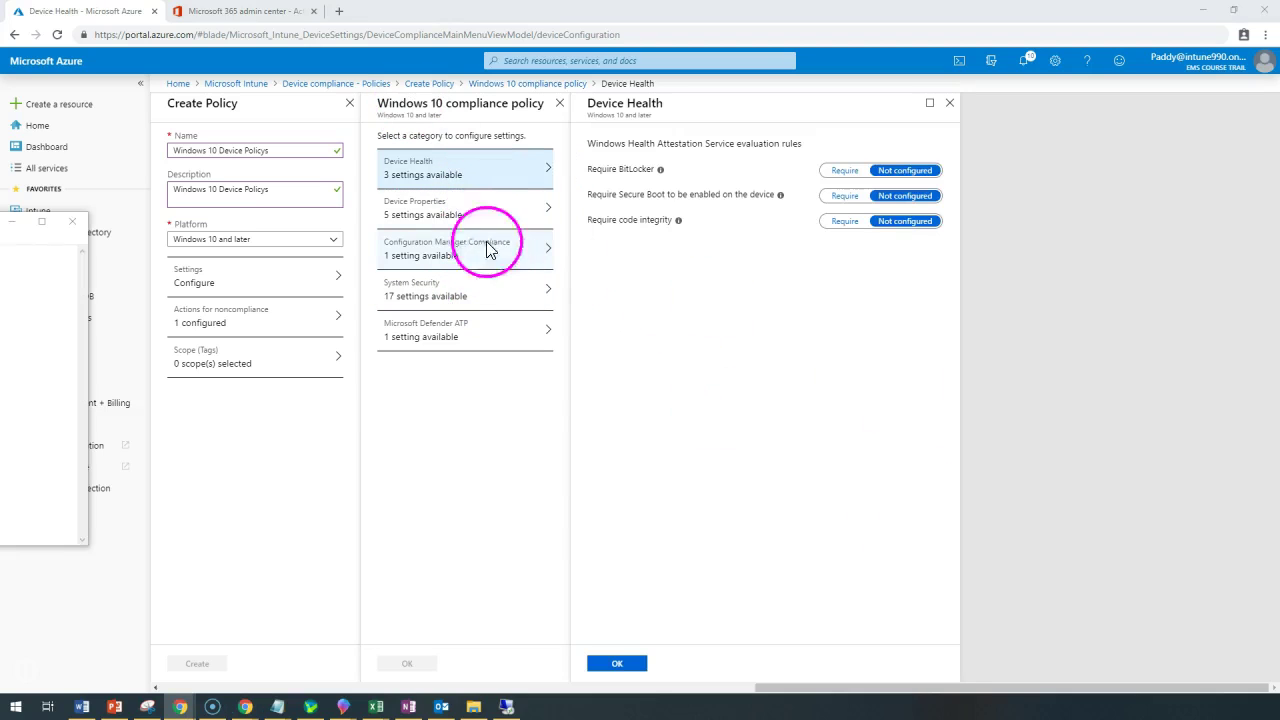
left_click(458, 174)
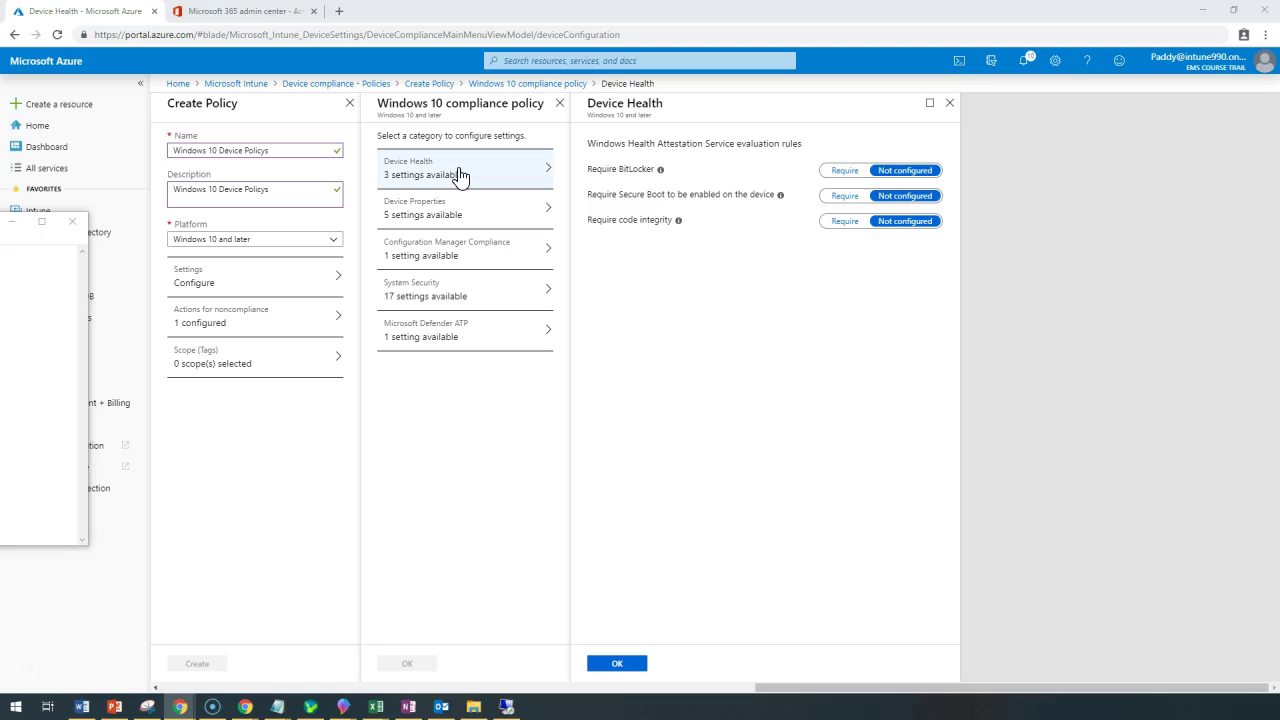
left_click(458, 172)
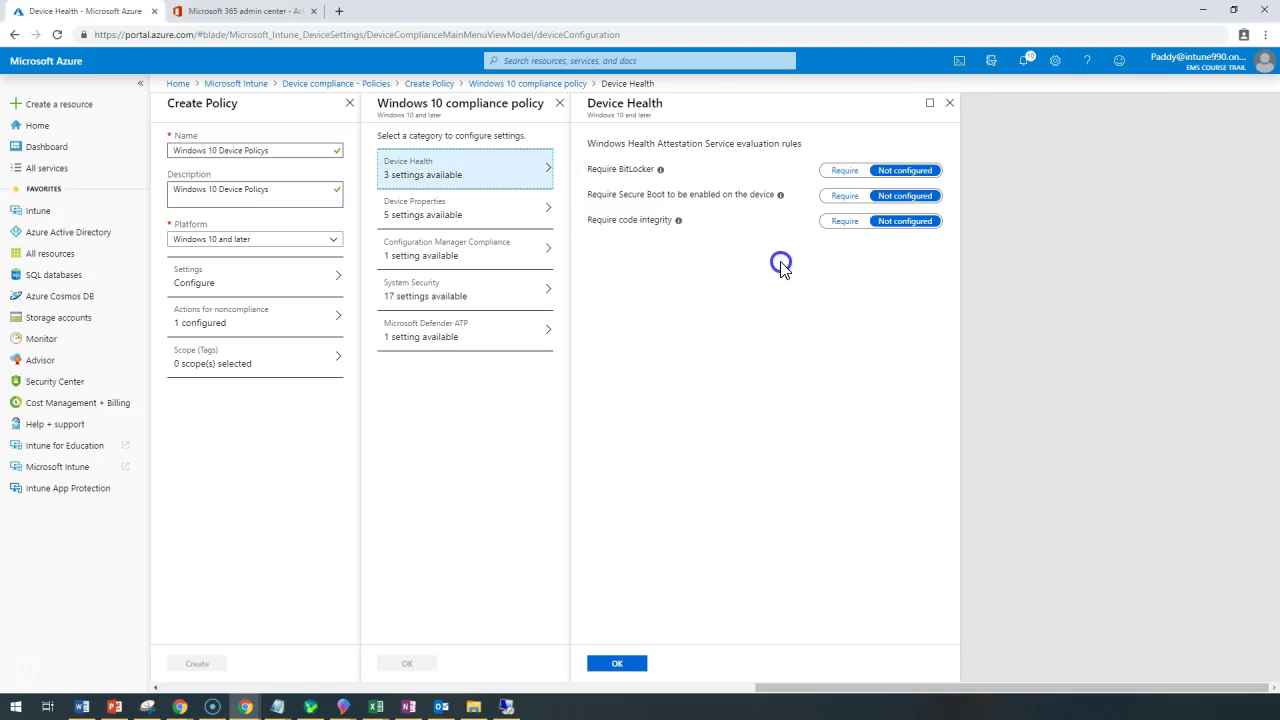
left_click_drag(588, 143, 672, 144)
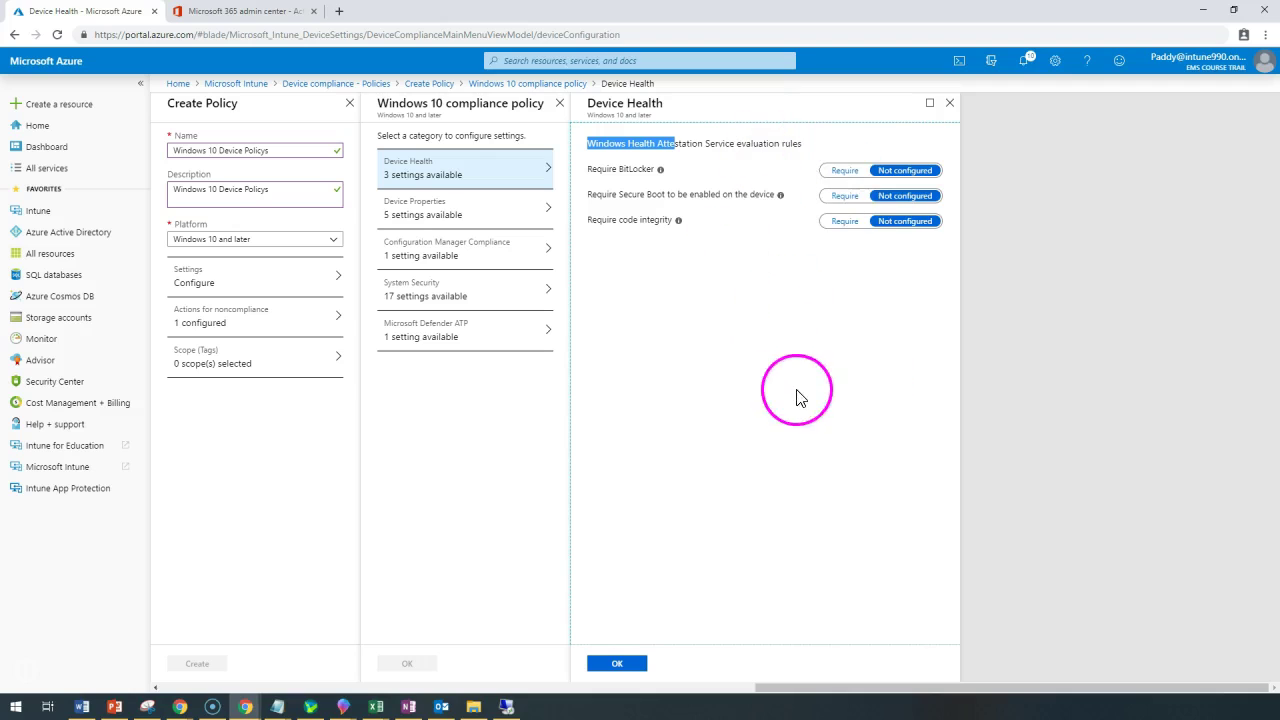
left_click_drag(588, 169, 636, 170)
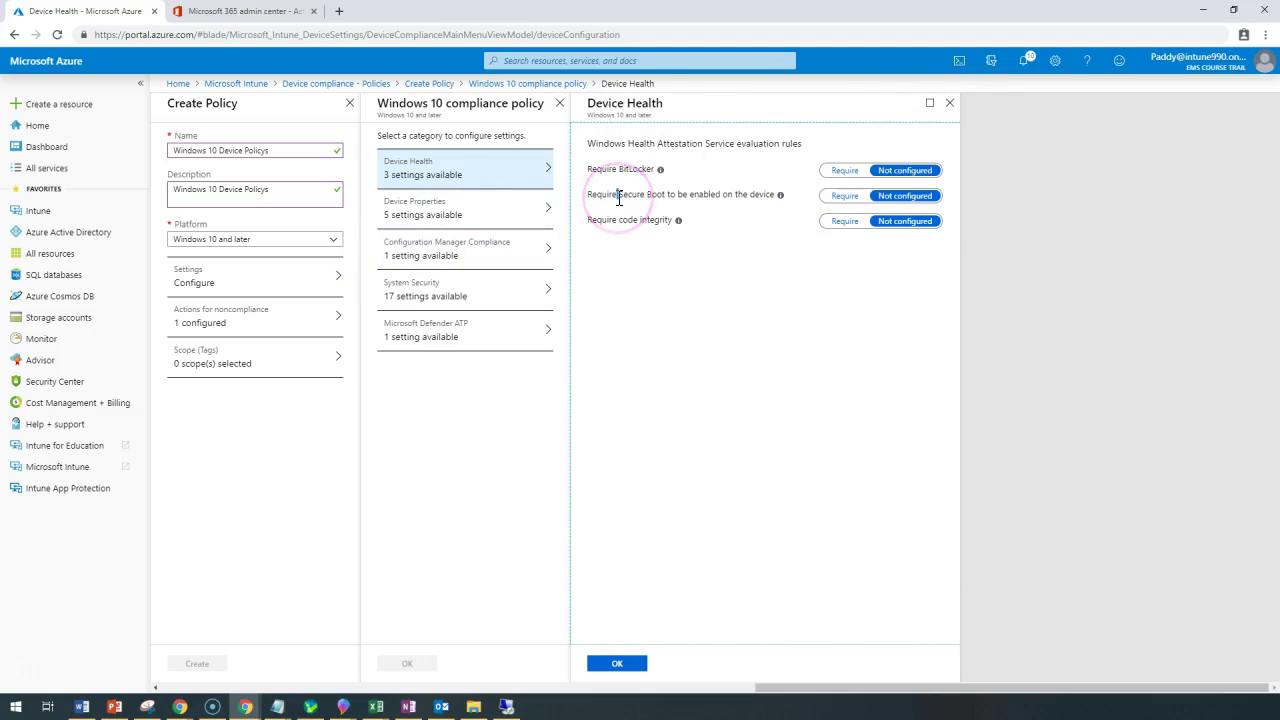
double_click(610, 194)
left_click_drag(610, 194, 760, 194)
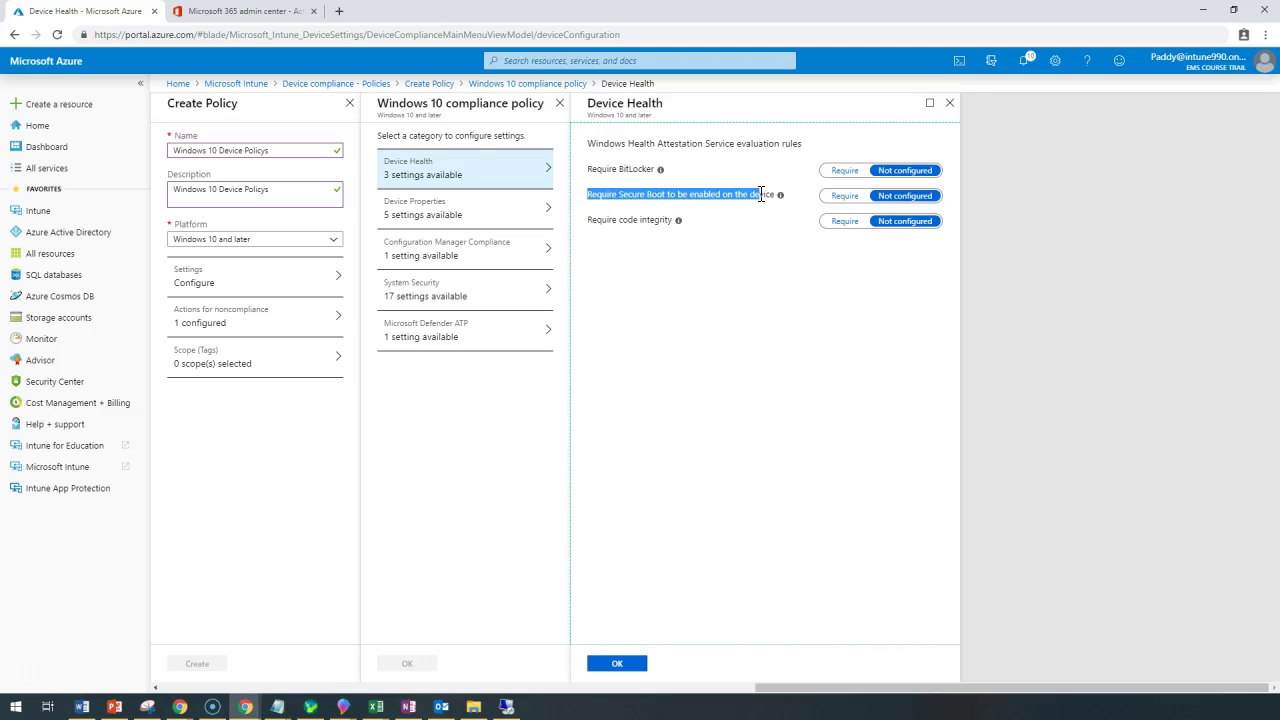
double_click(760, 194)
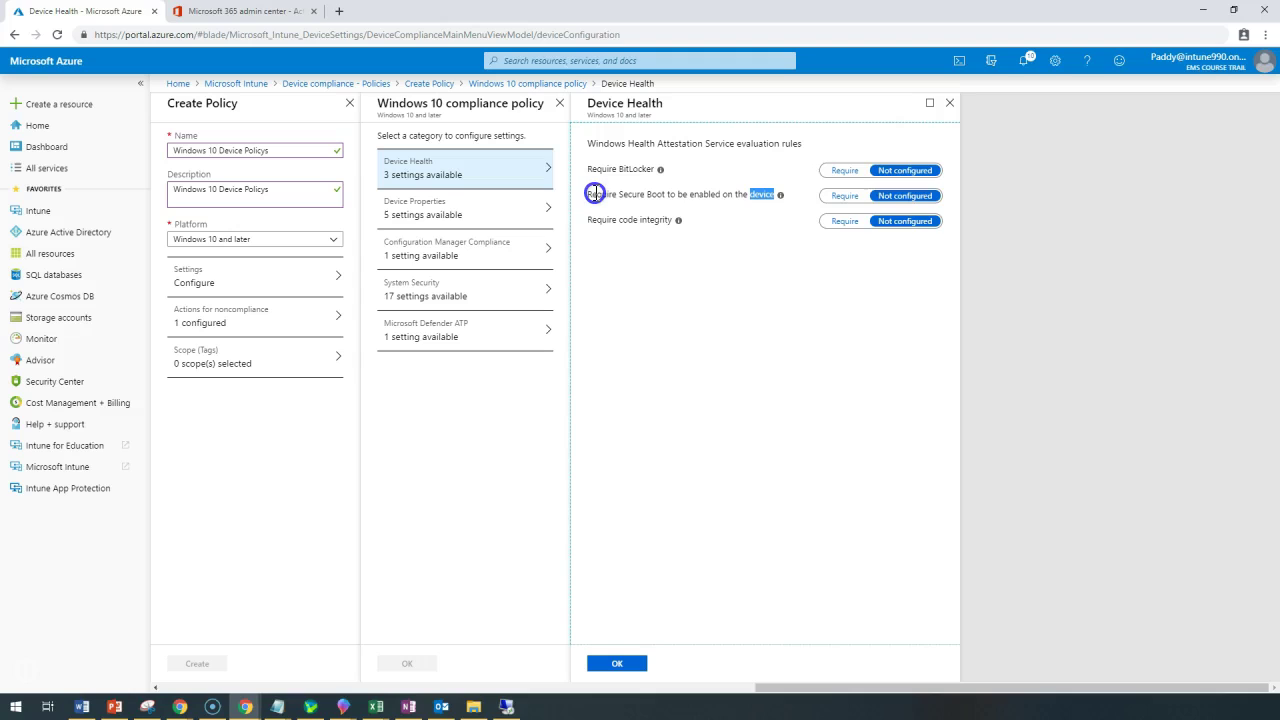
left_click(693, 194)
left_click(30, 681)
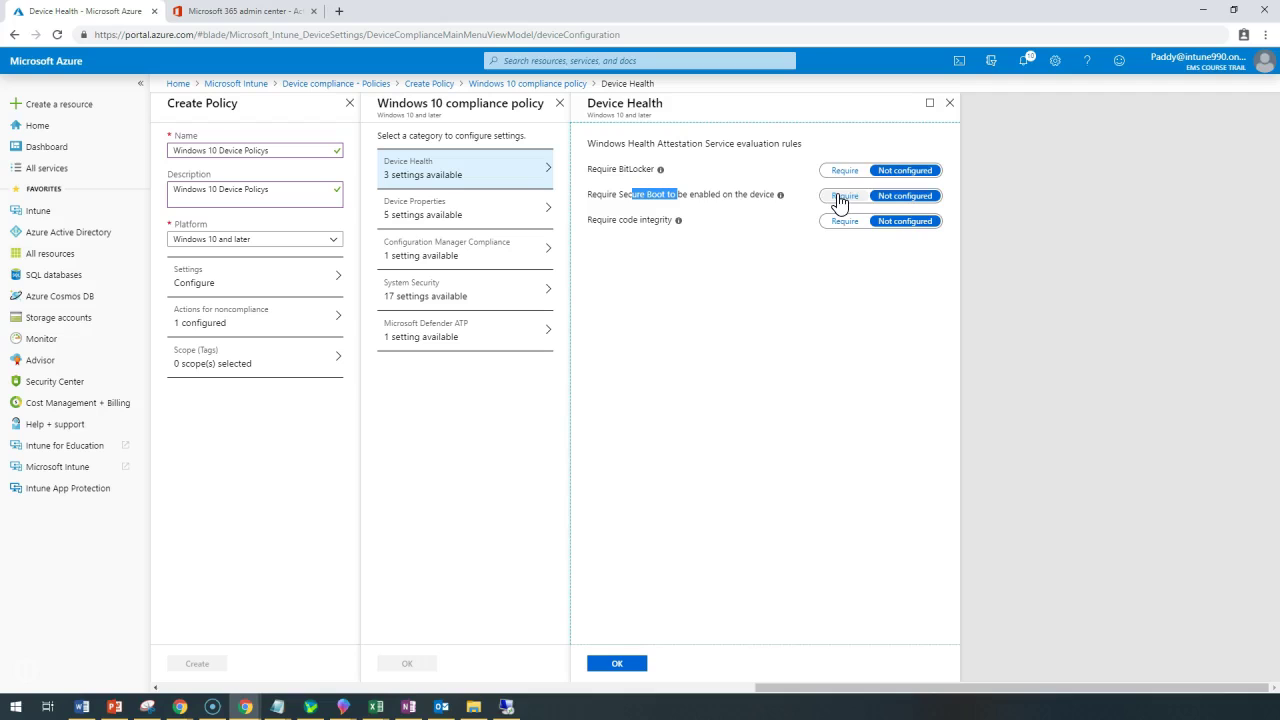
triple_click(700, 194)
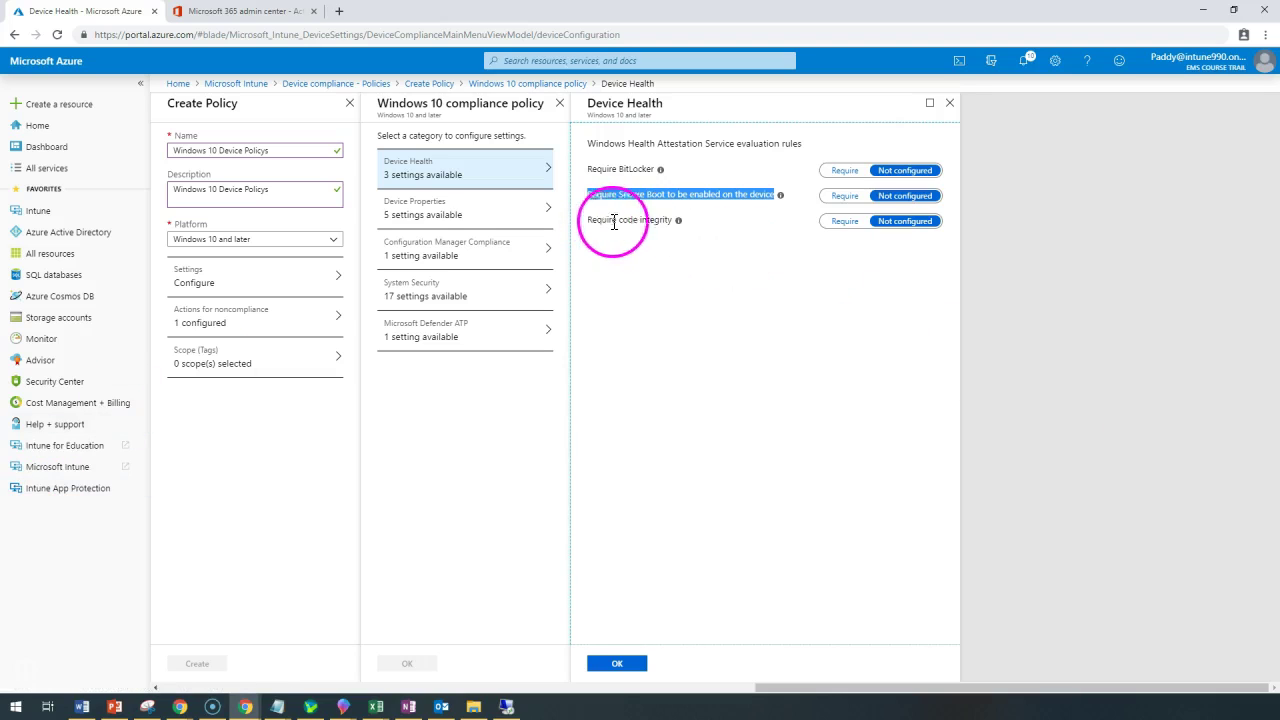
left_click(679, 221)
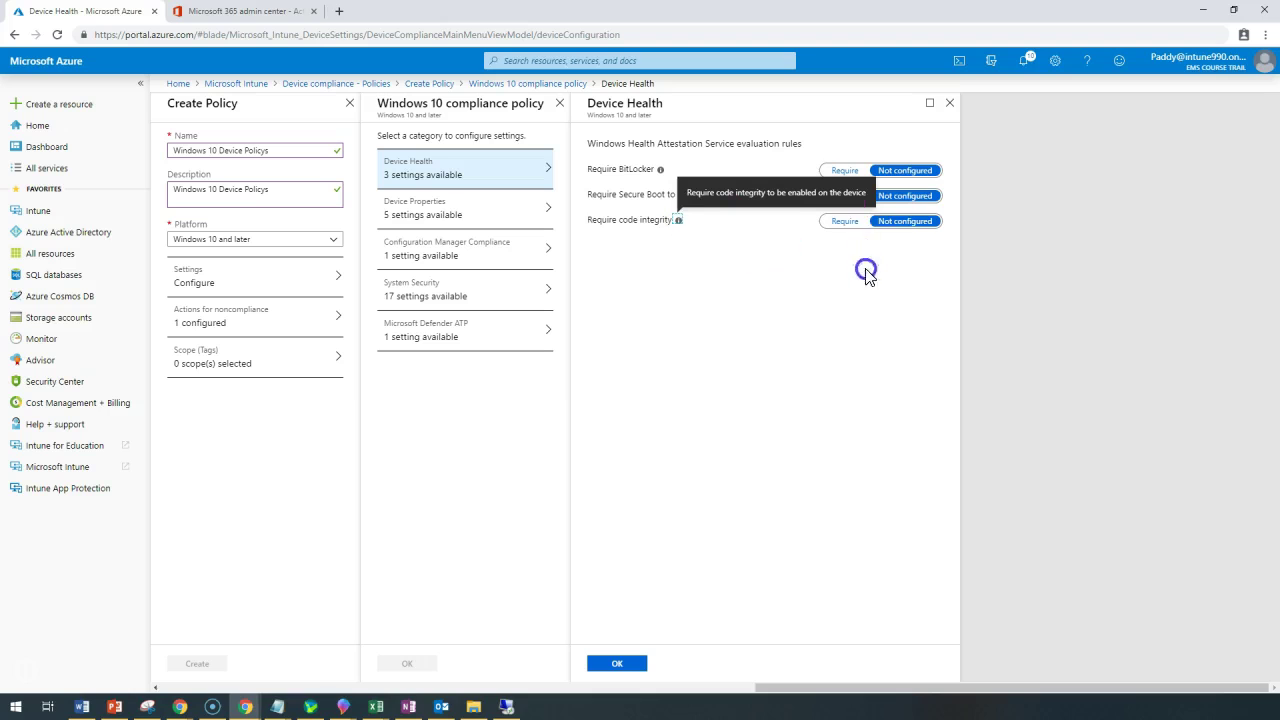
left_click(831, 221)
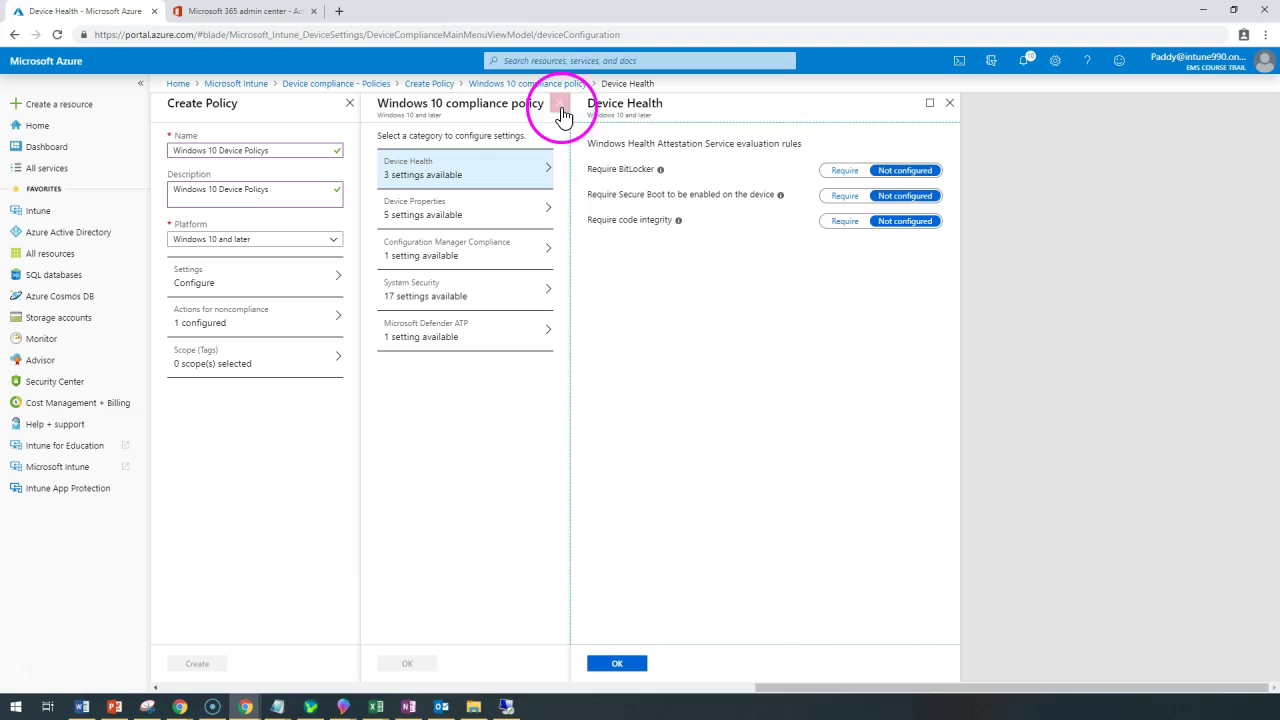
left_click(950, 105)
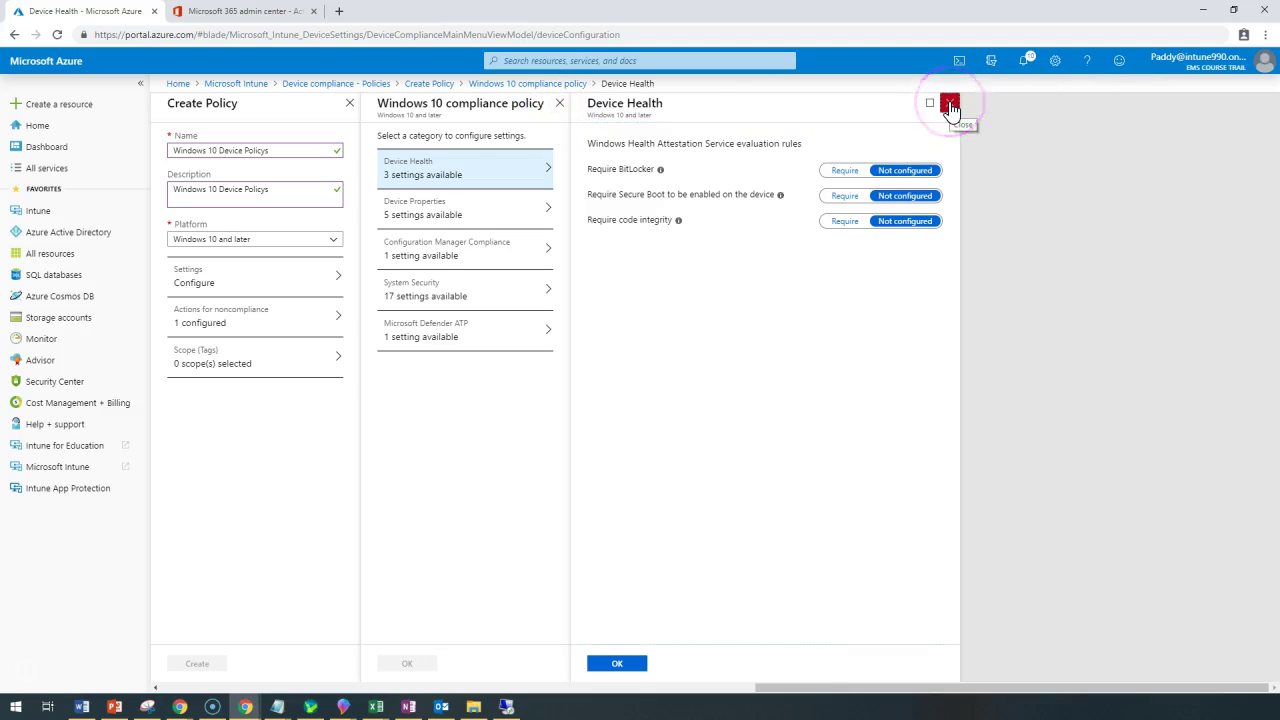
Set Device Properties minimum OS version 10.0 and maximum OS version 11, and save them
left_click(440, 212)
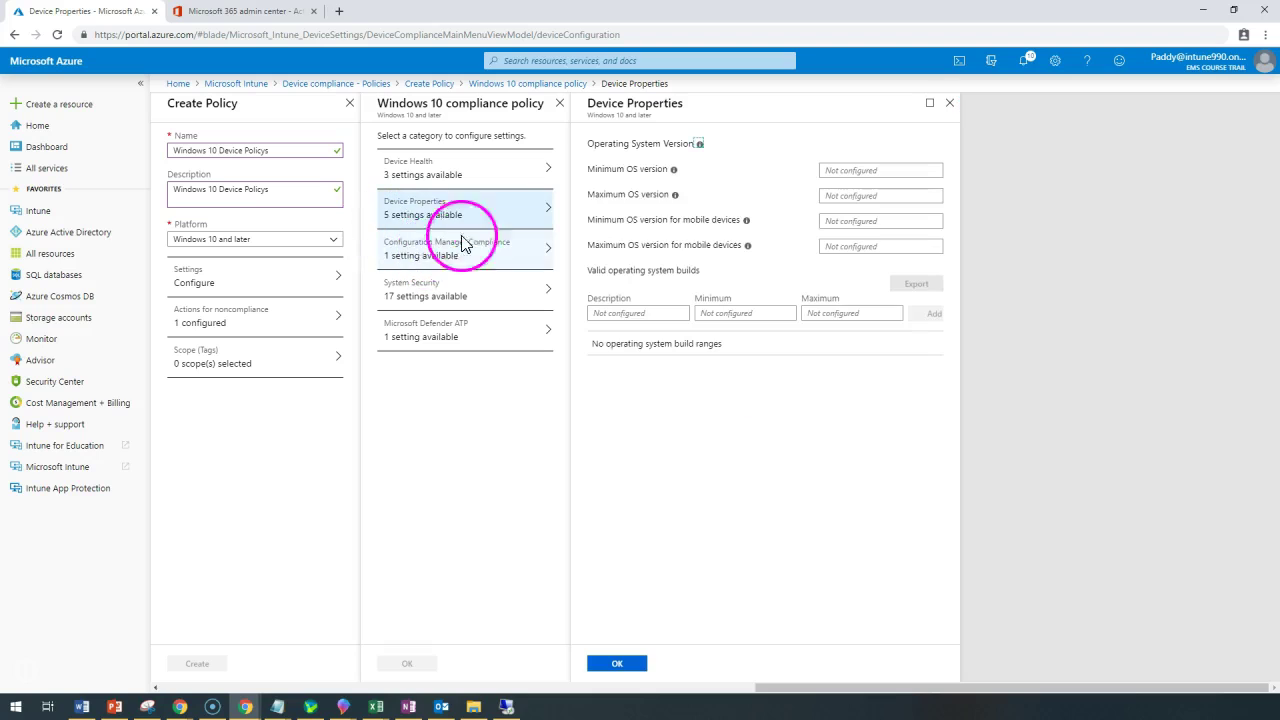
left_click(879, 171)
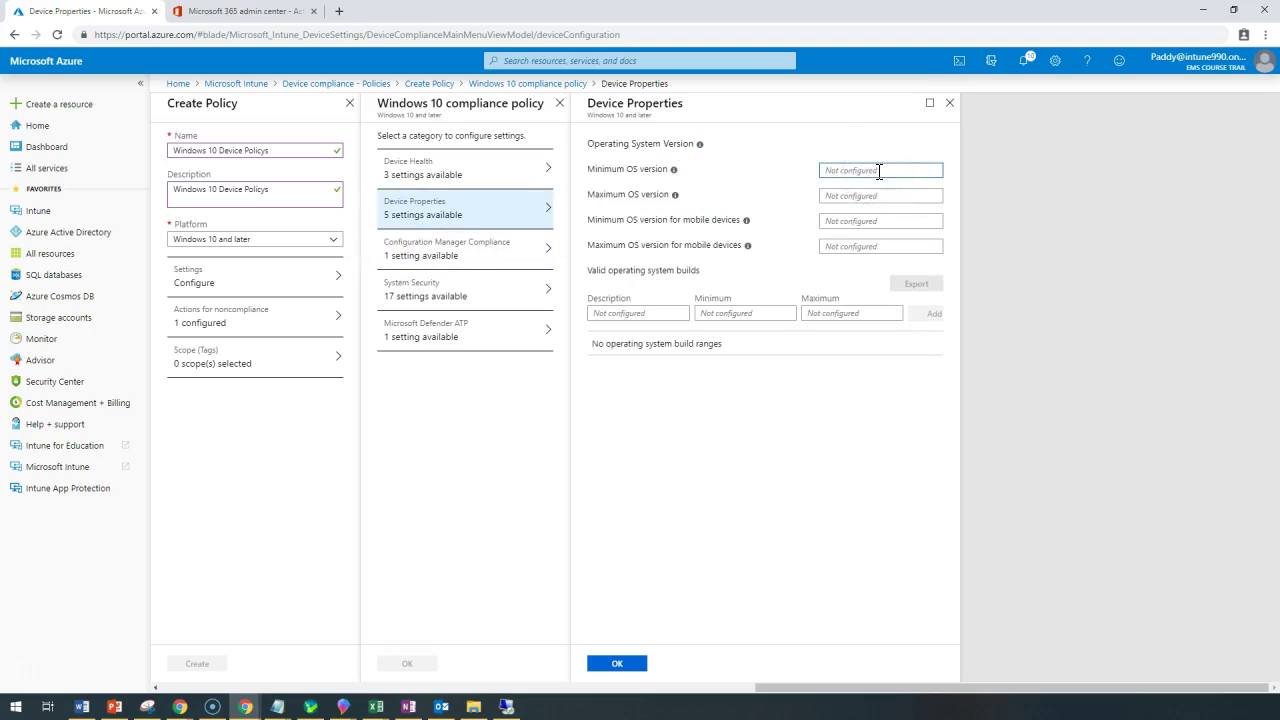
left_click(673, 169)
type("1")
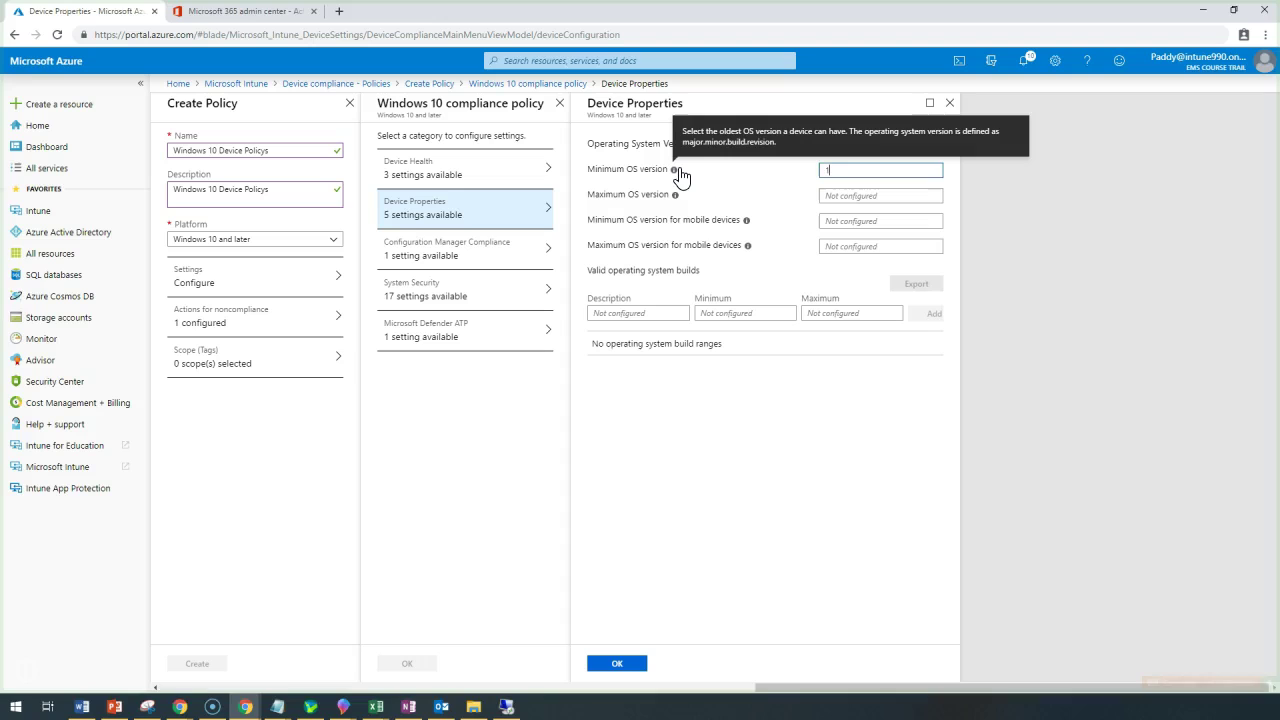
type("0.0")
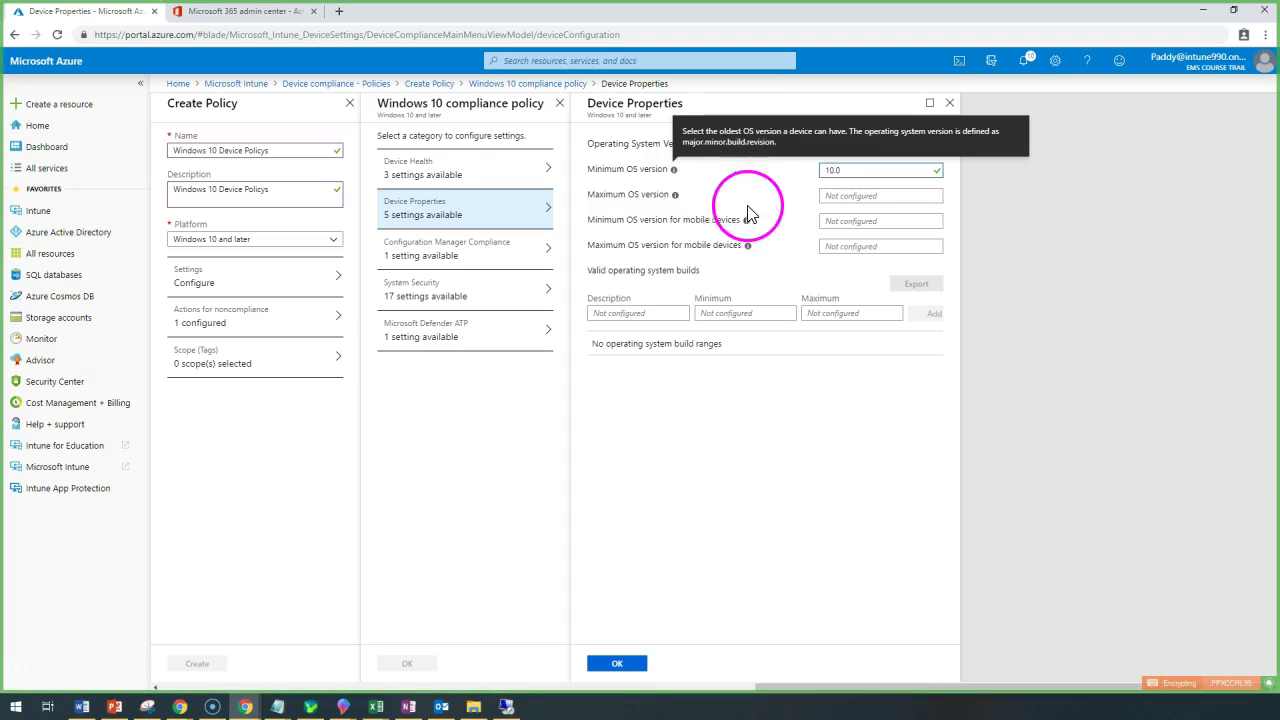
left_click(866, 202)
left_click(866, 196)
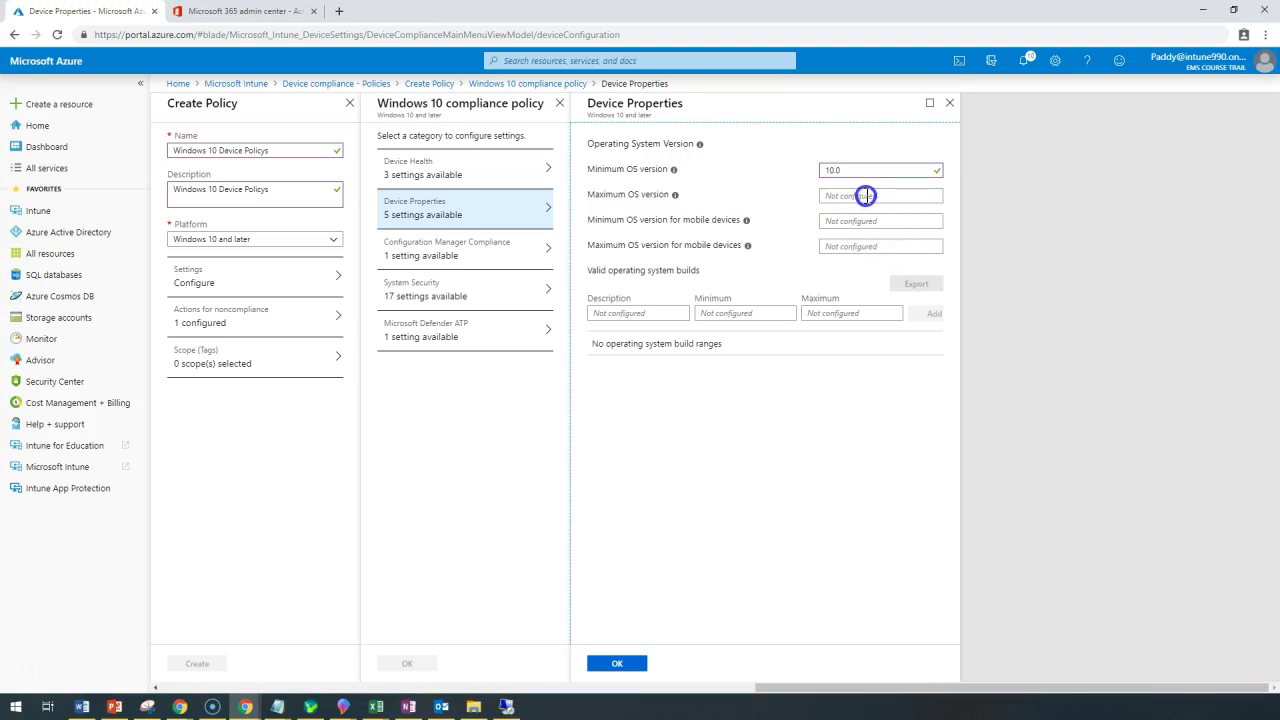
type("11")
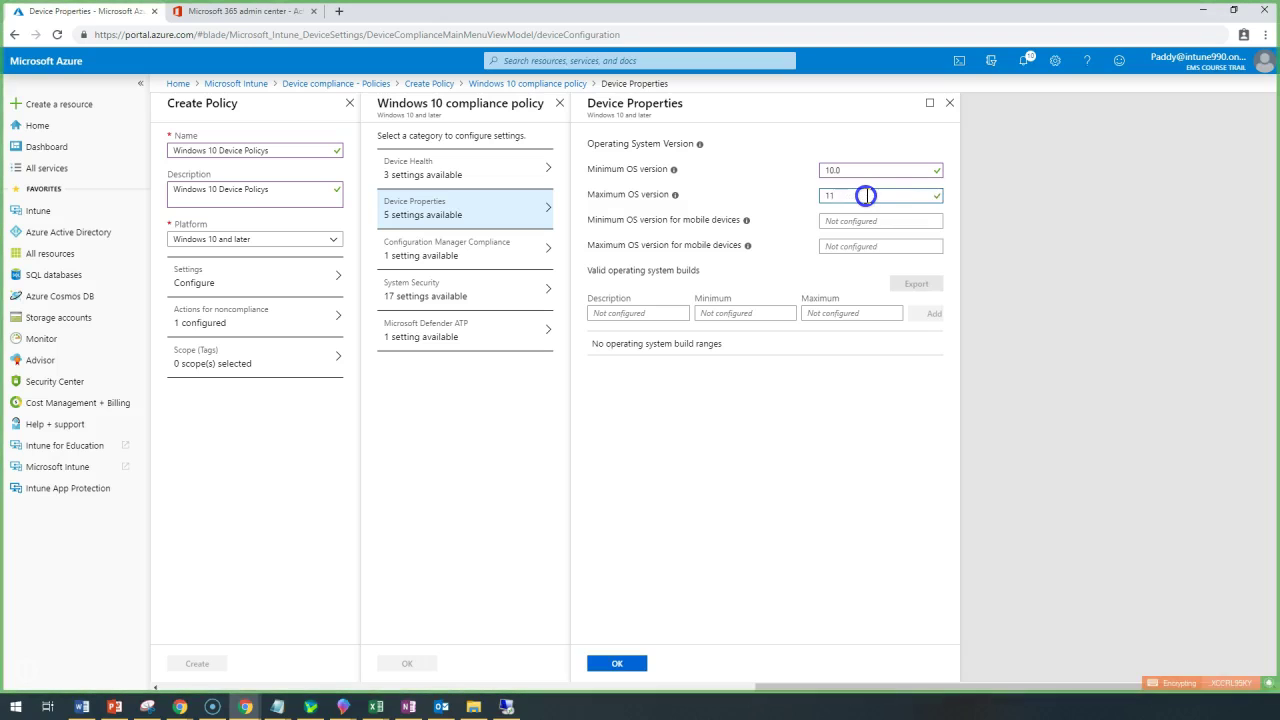
left_click_drag(750, 212, 675, 217)
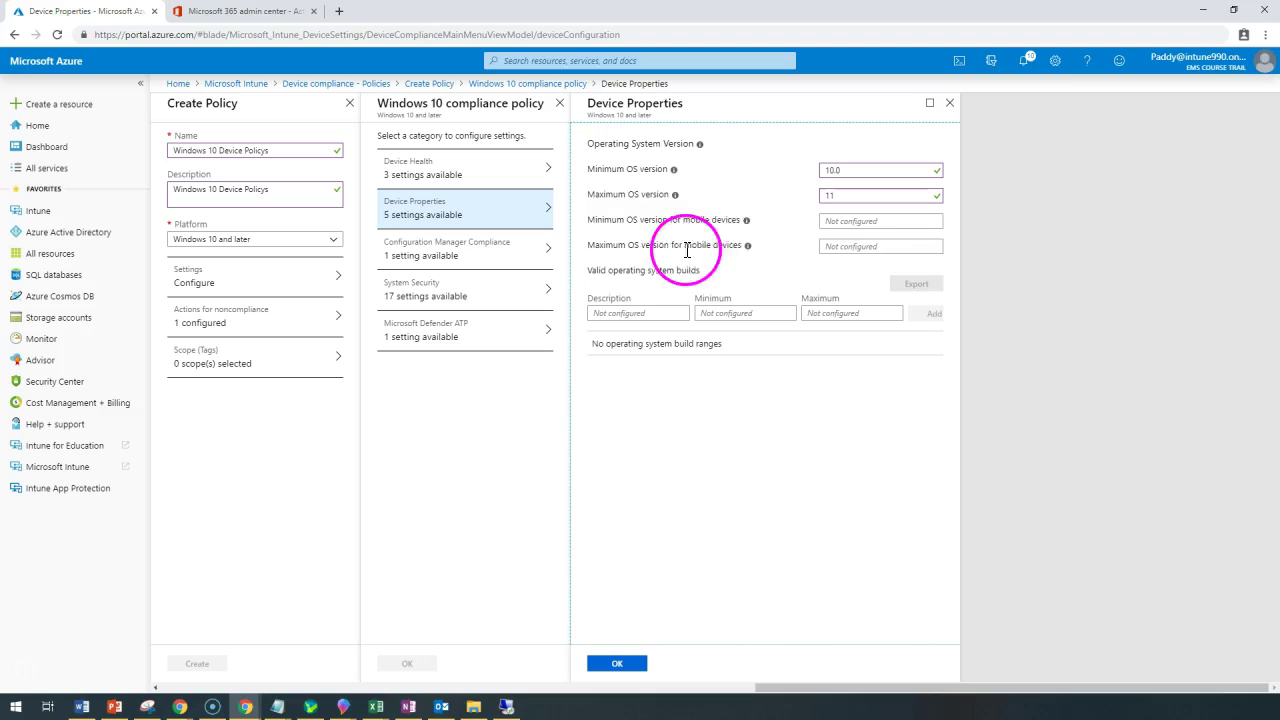
left_click(615, 670)
left_click(486, 250)
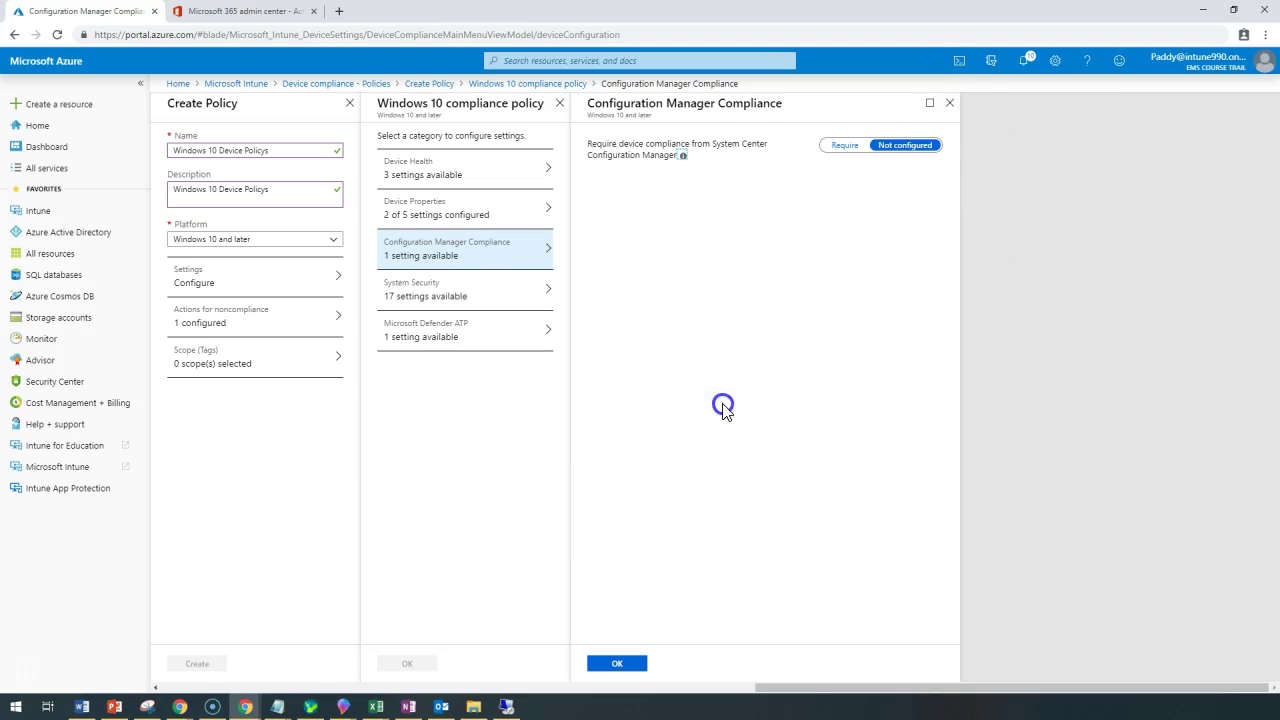
Set System Center Configuration Manager device compliance to Require and save the category
left_click(13, 705)
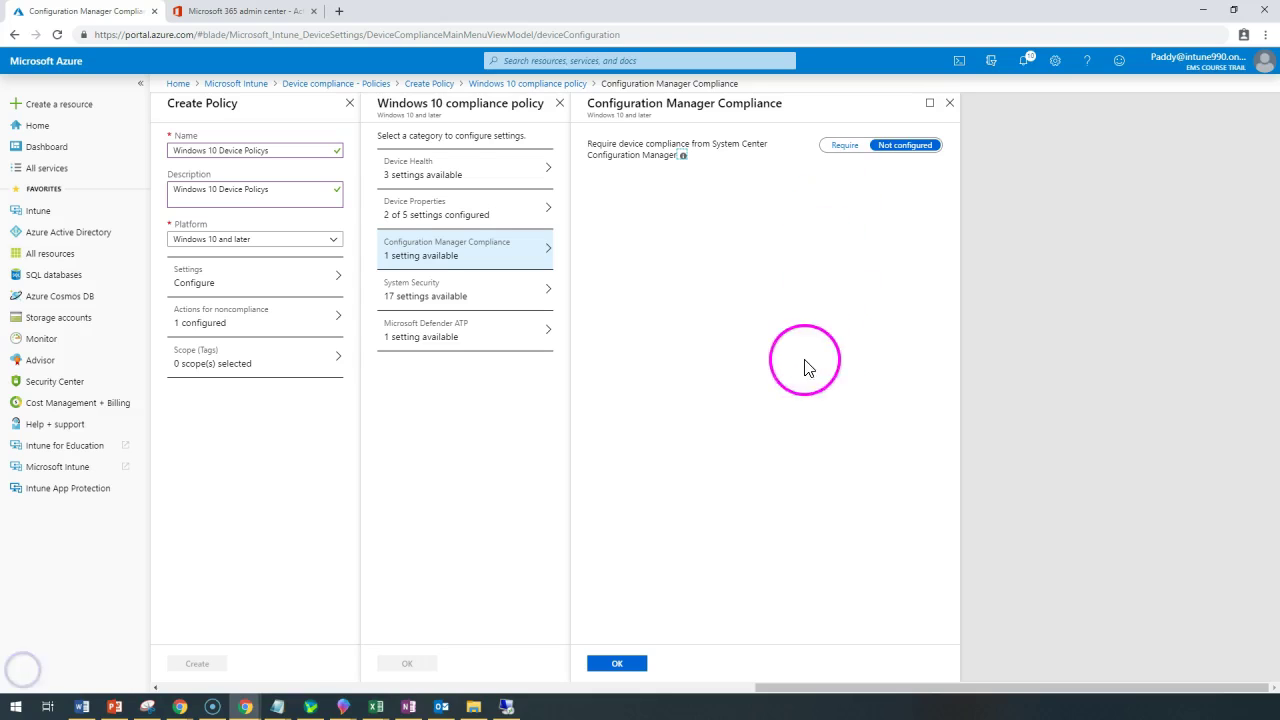
left_click(845, 147)
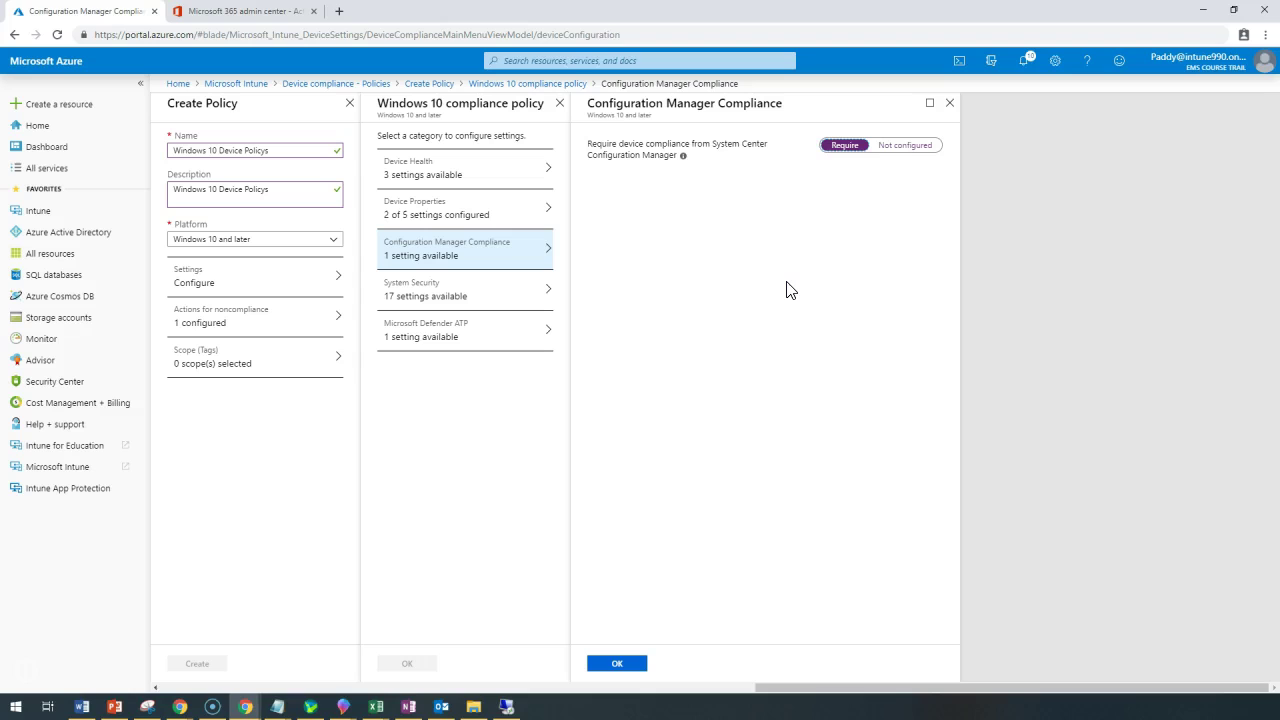
left_click(835, 178)
left_click(617, 665)
Bring up the System Security settings and scroll through its rules
left_click(463, 288)
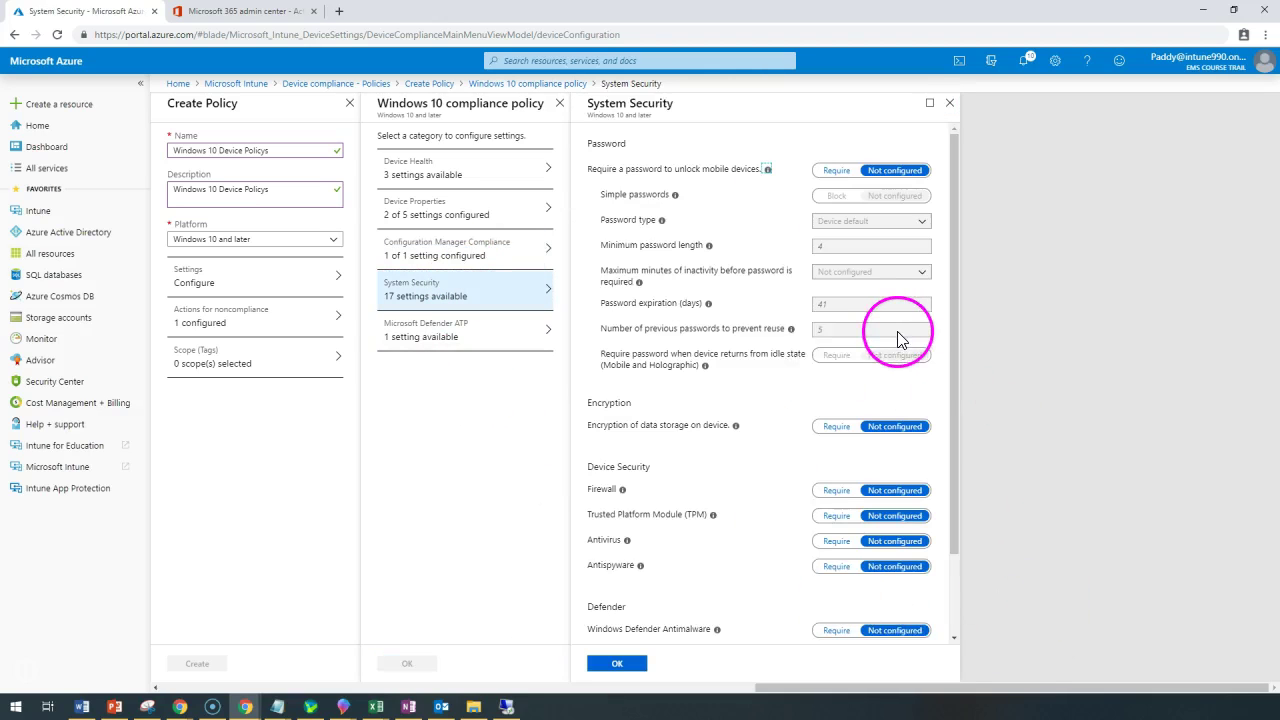
scroll(741, 500, "down", 1)
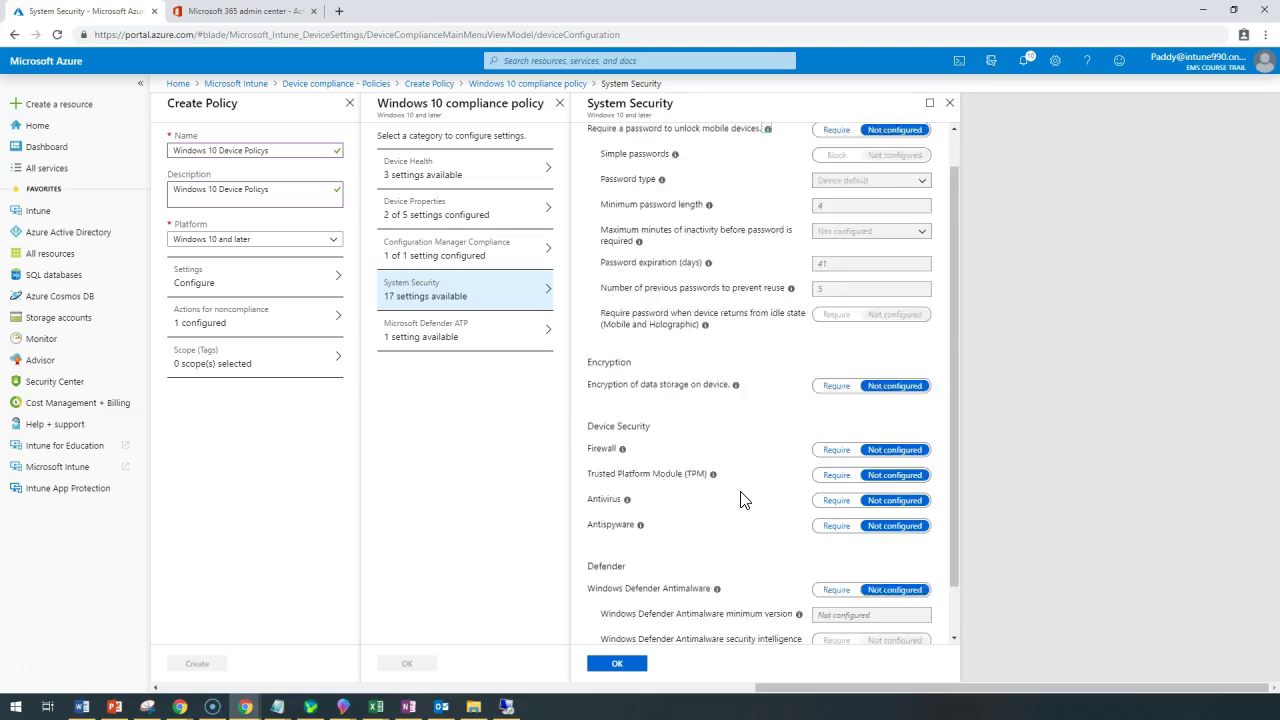
scroll(741, 500, "down", 1)
left_click(818, 258)
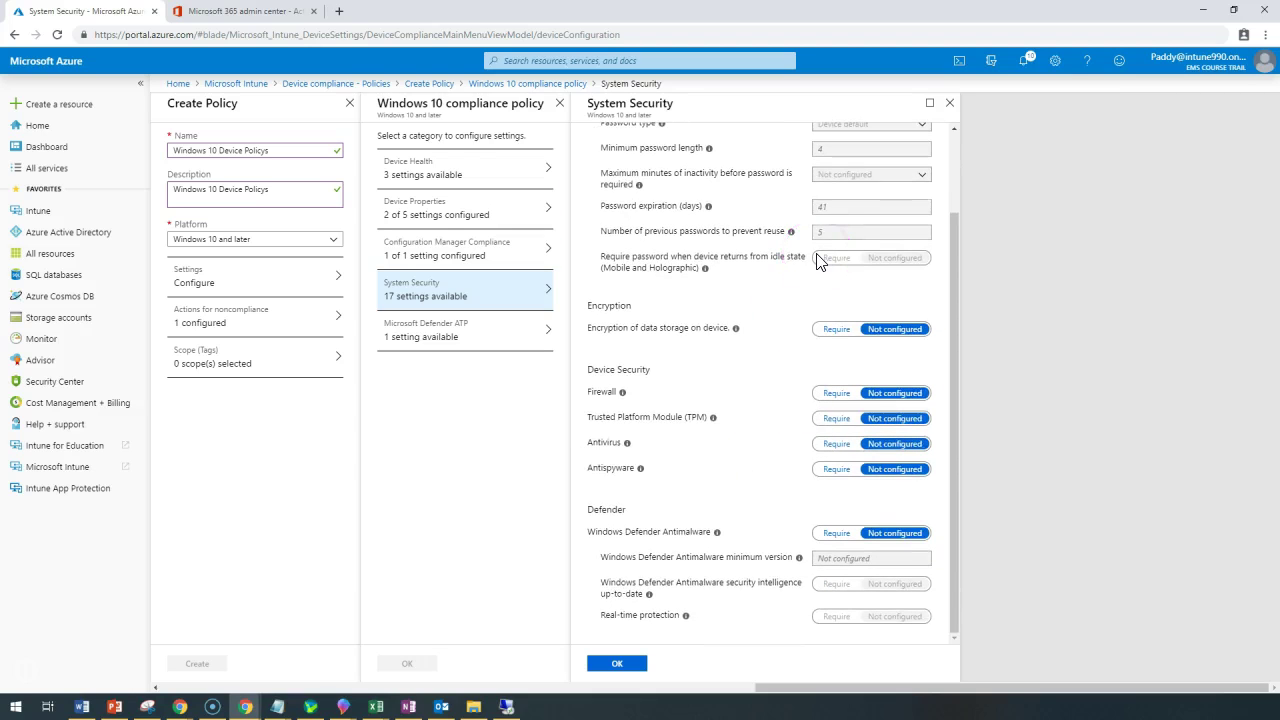
left_click(772, 320)
scroll(772, 340, "up", 2)
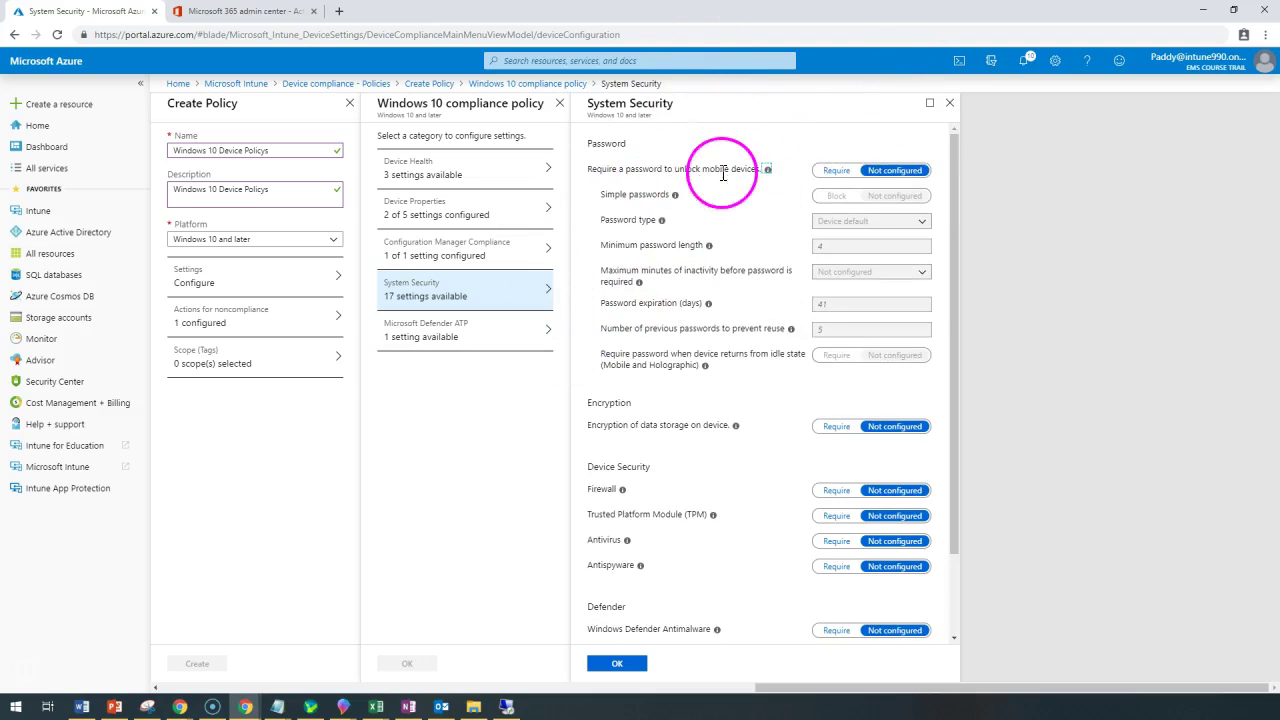
Require an alphanumeric password, block simple passwords, 1 non-alphanumeric character, minimum length 4
left_click(838, 170)
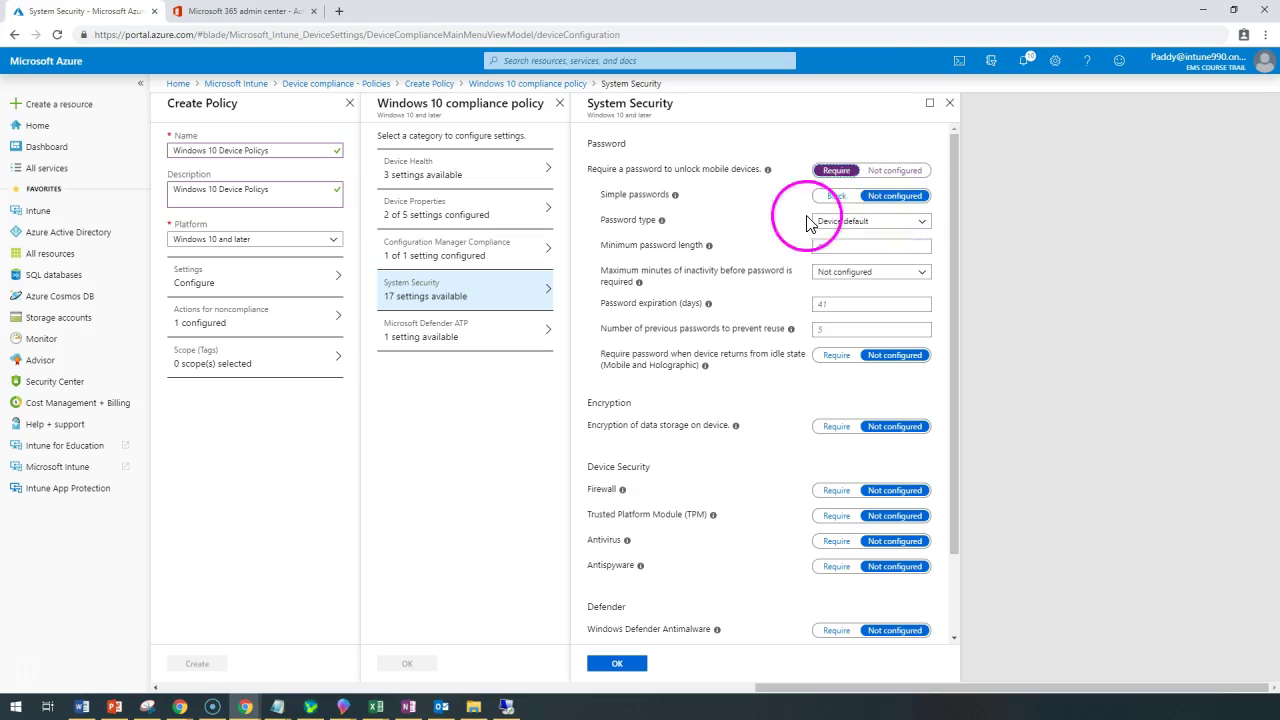
left_click(838, 196)
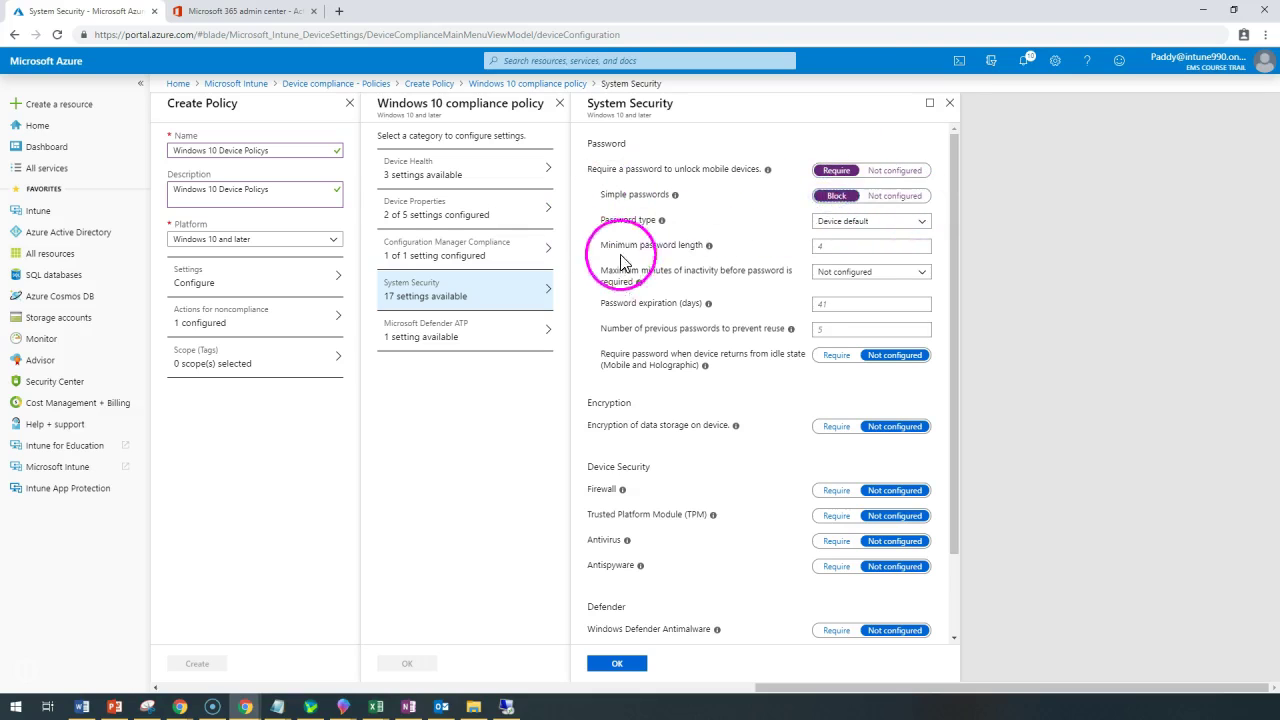
left_click(858, 224)
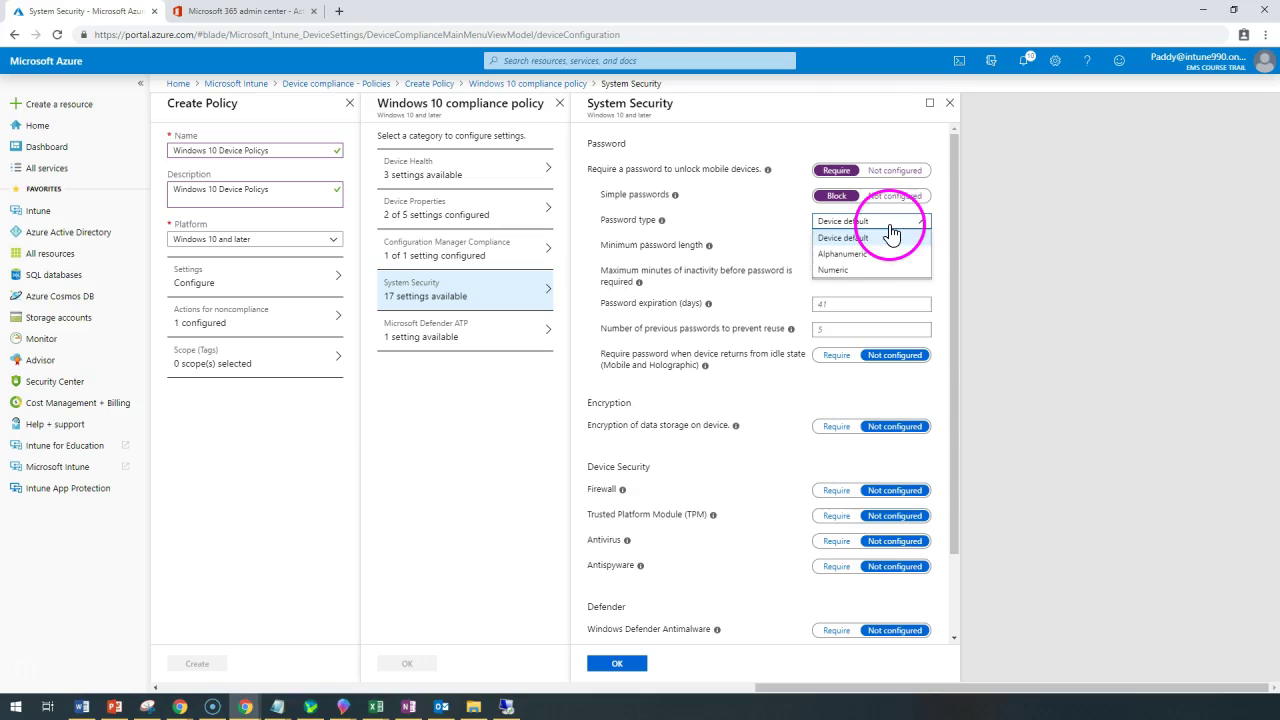
left_click(870, 255)
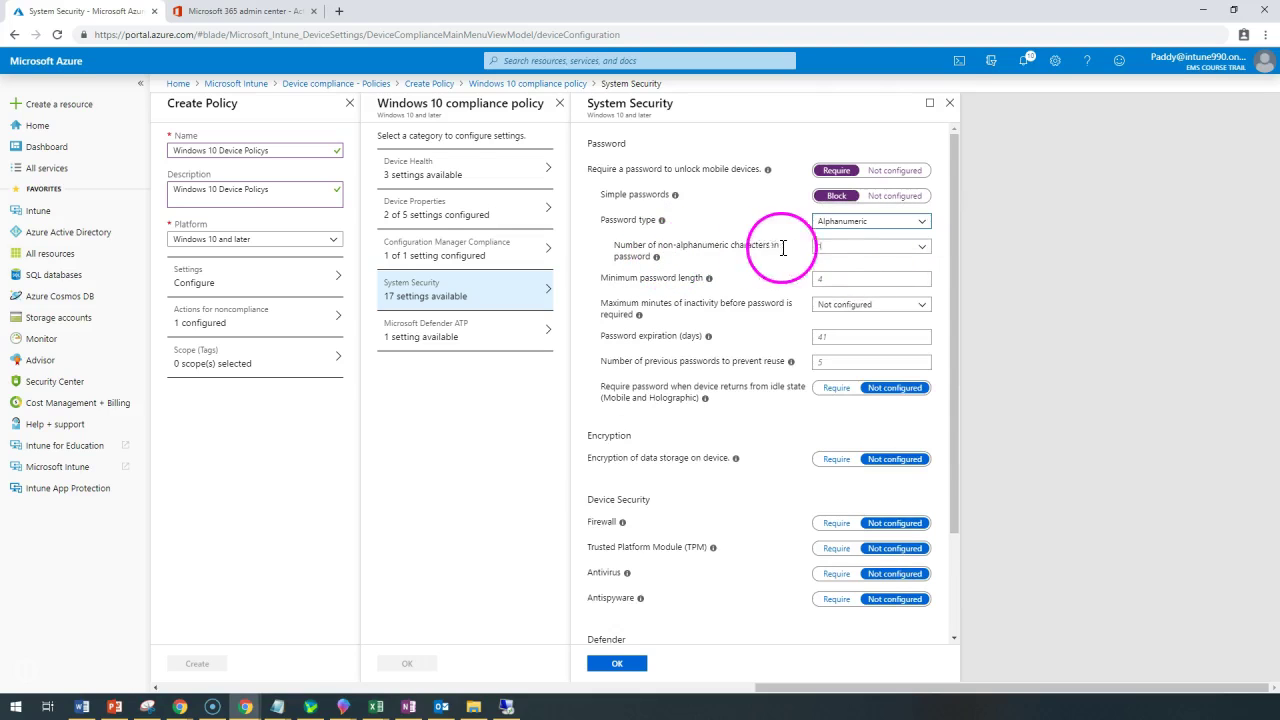
left_click(860, 253)
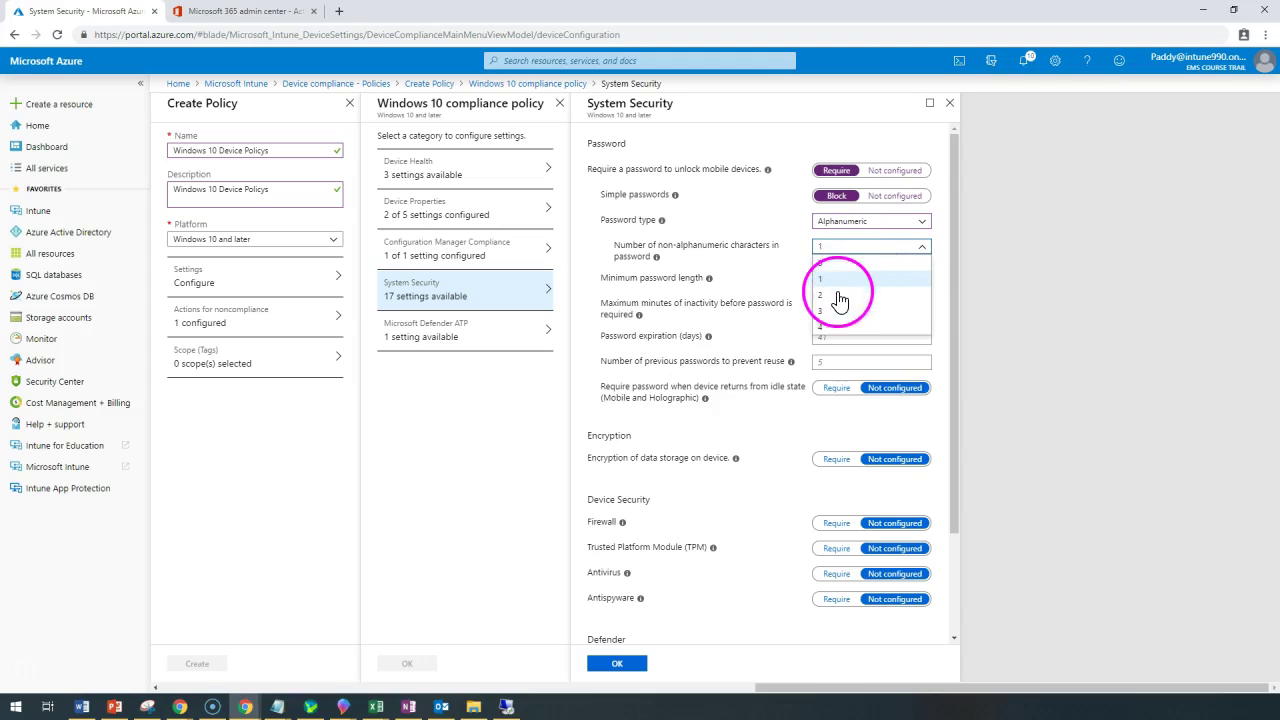
left_click(836, 280)
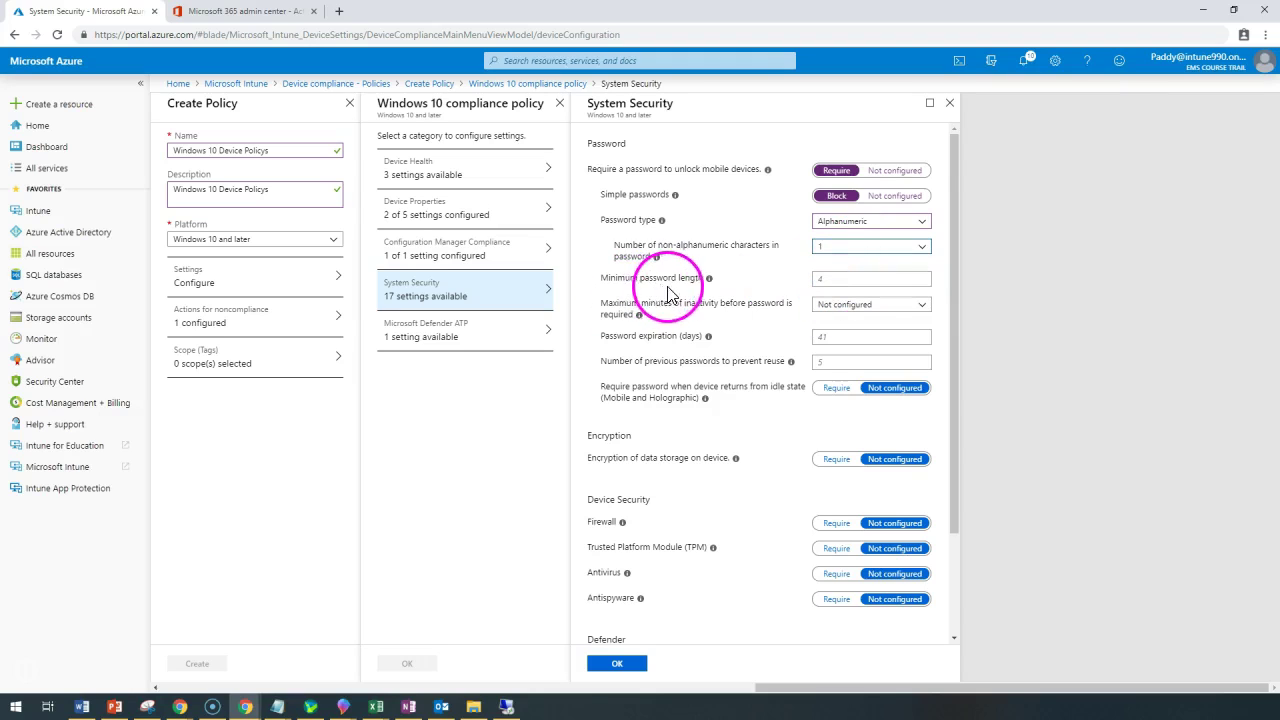
left_click(872, 282)
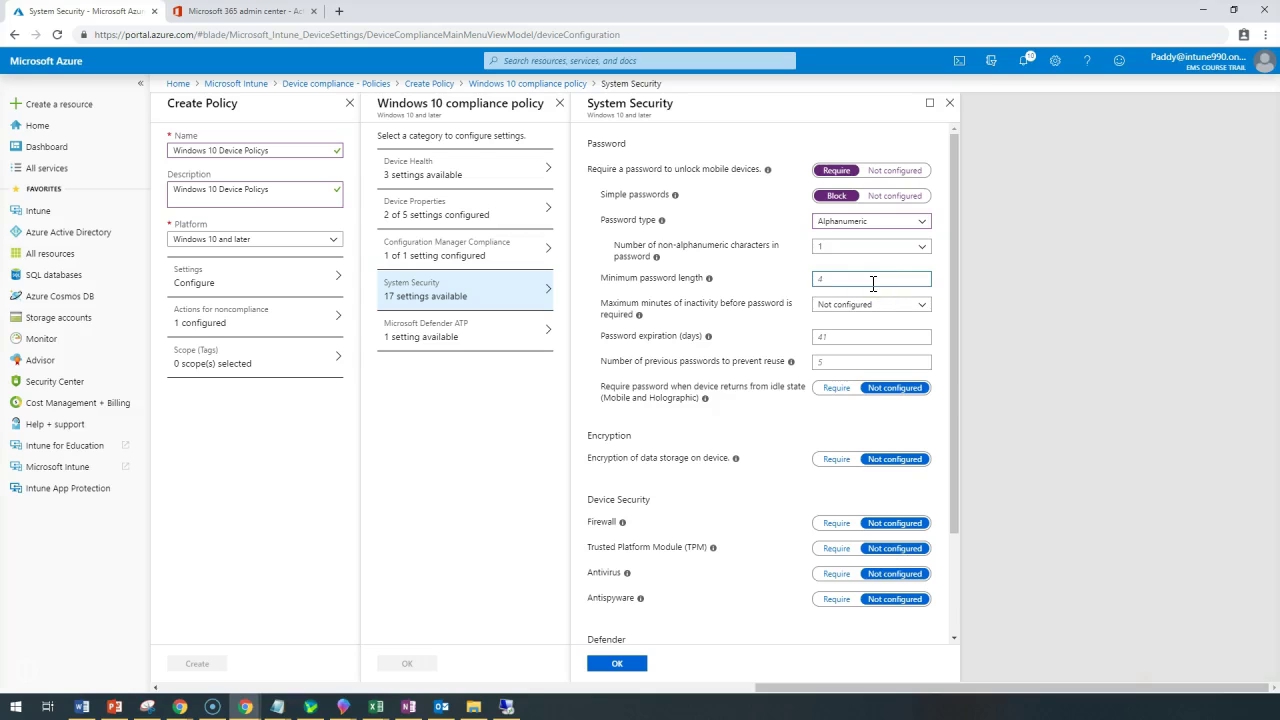
type("4")
left_click(878, 393)
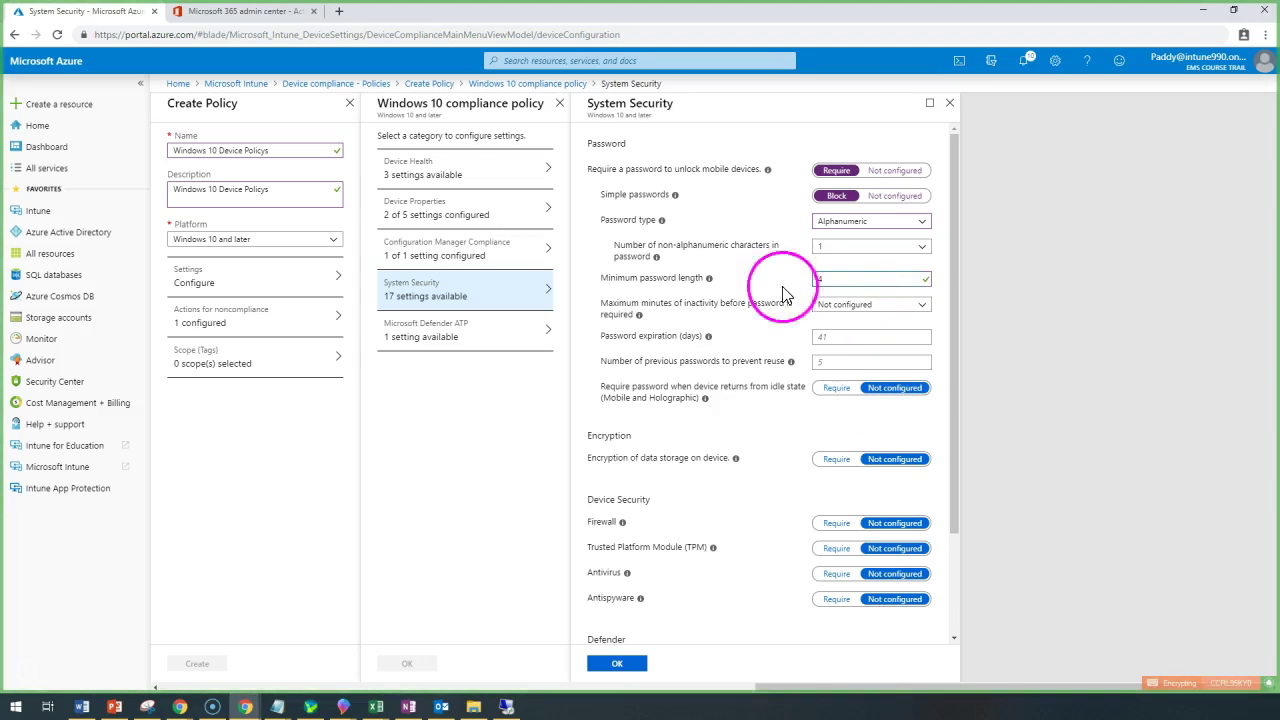
left_click(837, 325)
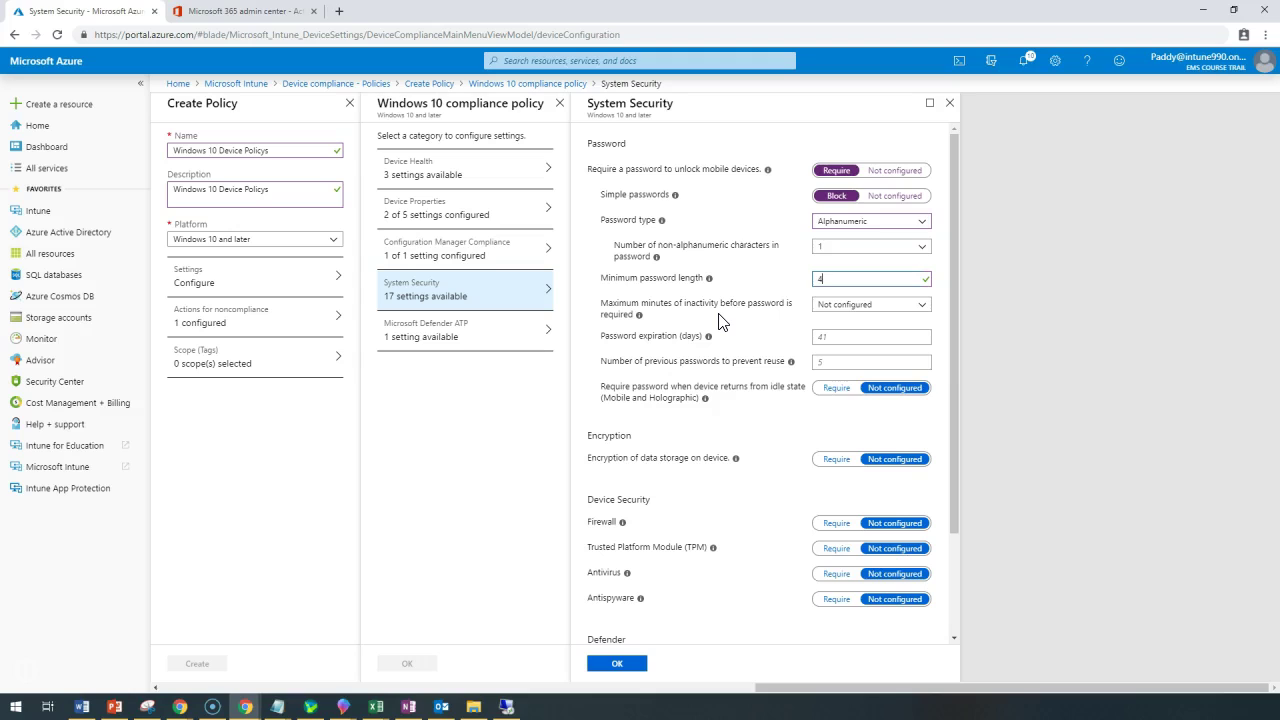
Set the maximum inactivity before password is required to 1 Minute
left_click(893, 308)
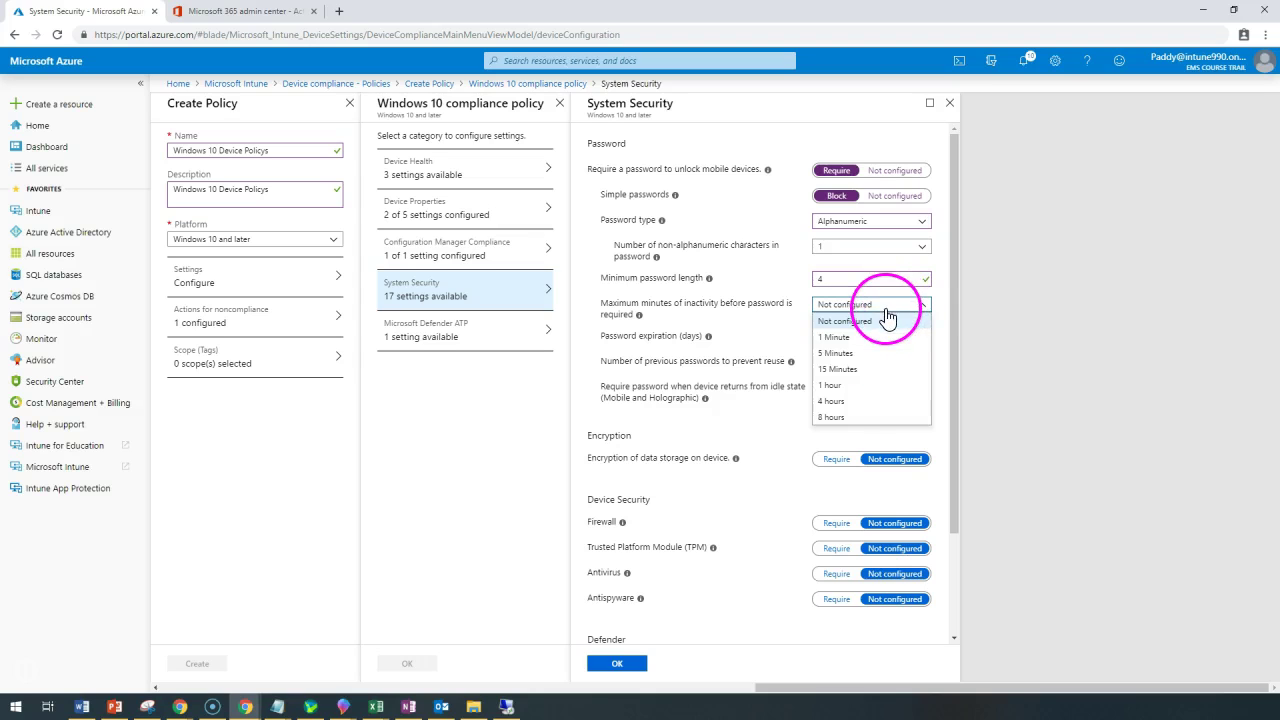
left_click(848, 353)
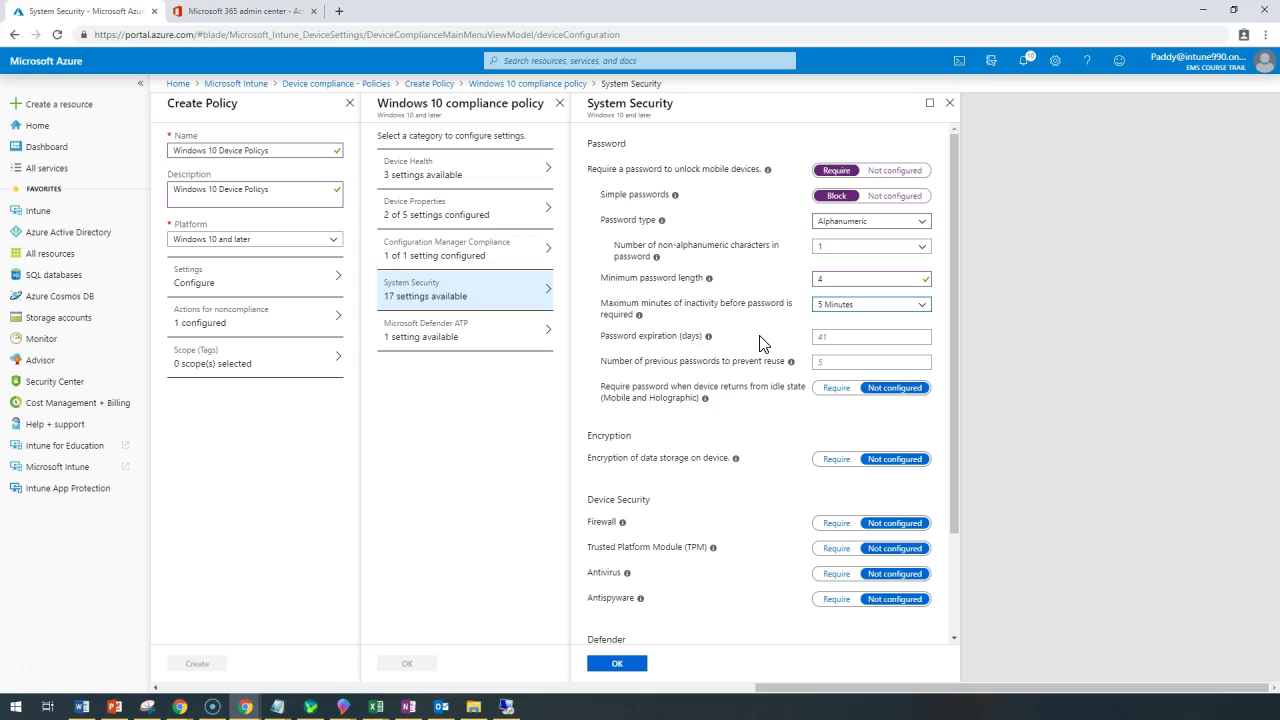
mouse_move(814, 320)
left_mouse_down()
mouse_move(659, 317)
mouse_move(886, 308)
left_mouse_up()
left_click(886, 308)
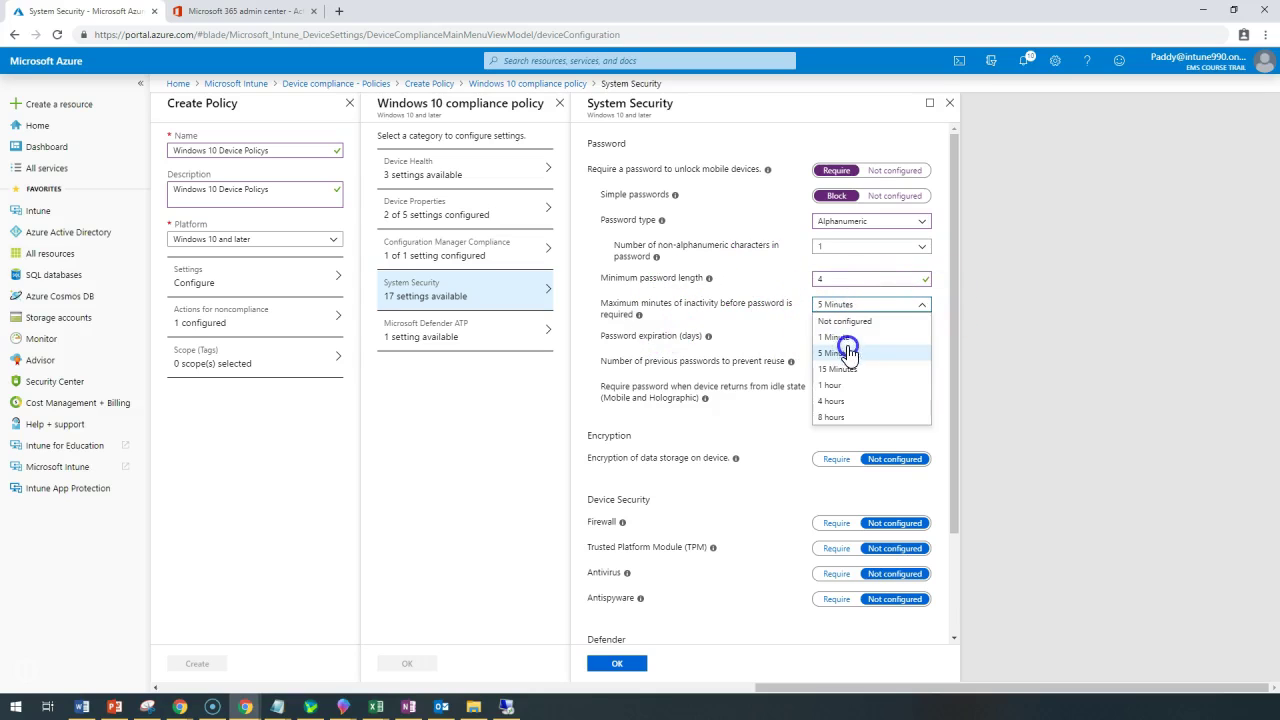
left_click(850, 337)
left_click(864, 316)
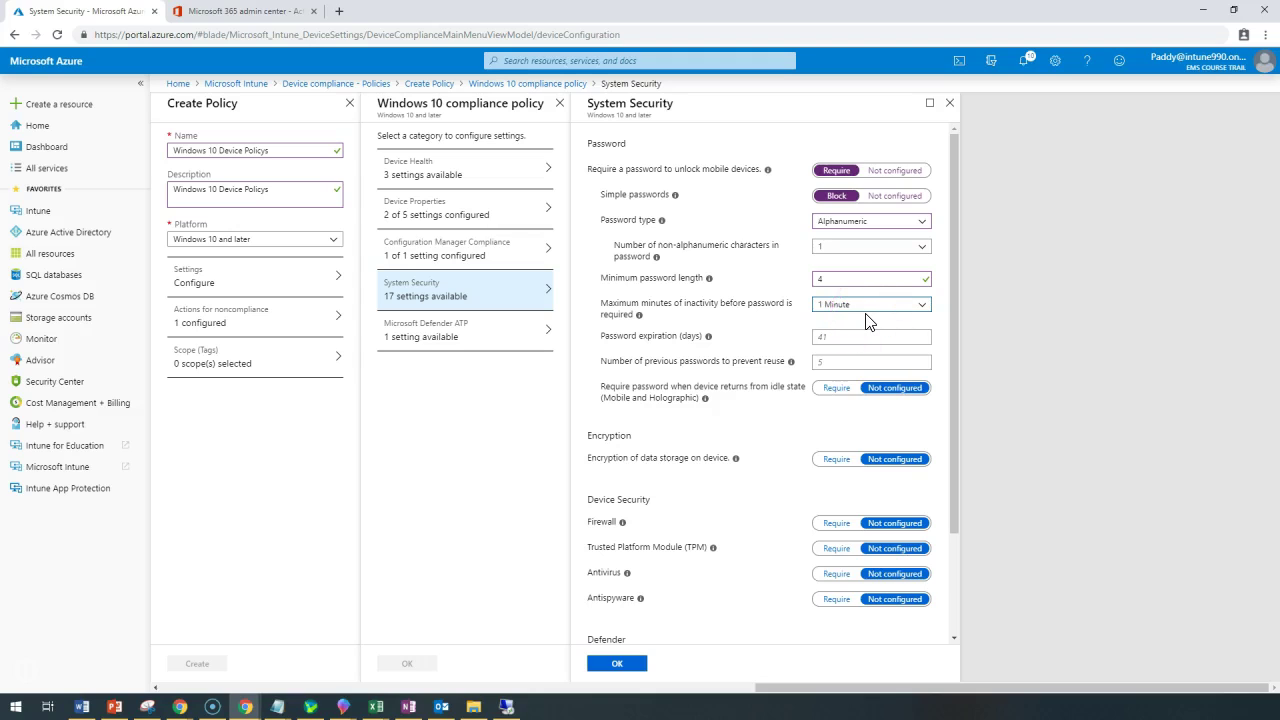
left_click(874, 316)
left_click(772, 314)
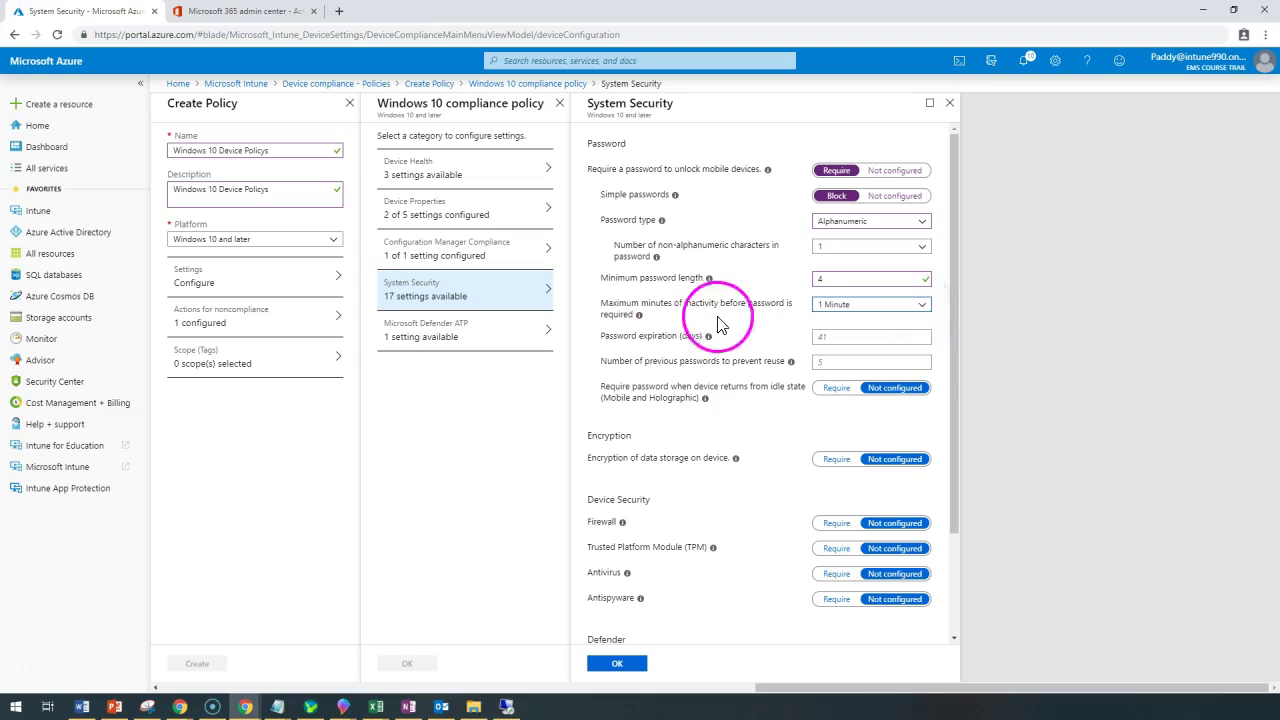
Set password expiration to 30 days and prevent reuse of the previous 5 passwords
left_click(848, 339)
type("30")
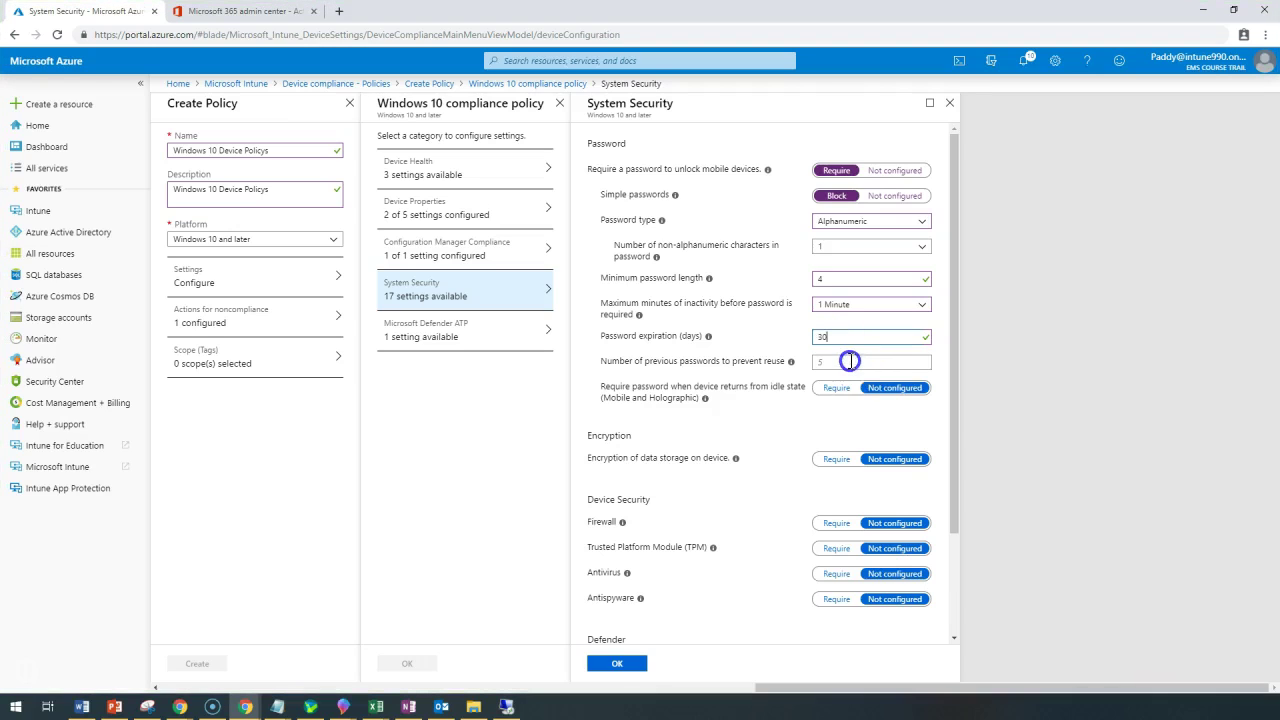
left_click(807, 360)
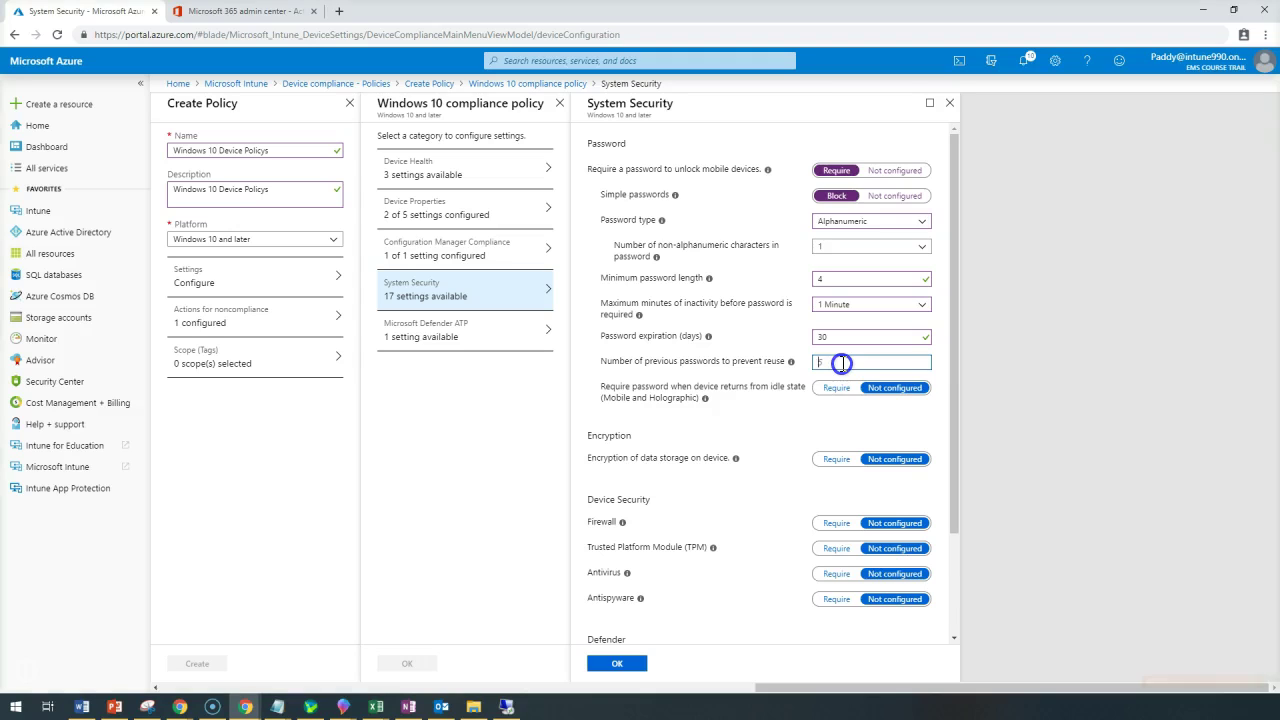
type("5")
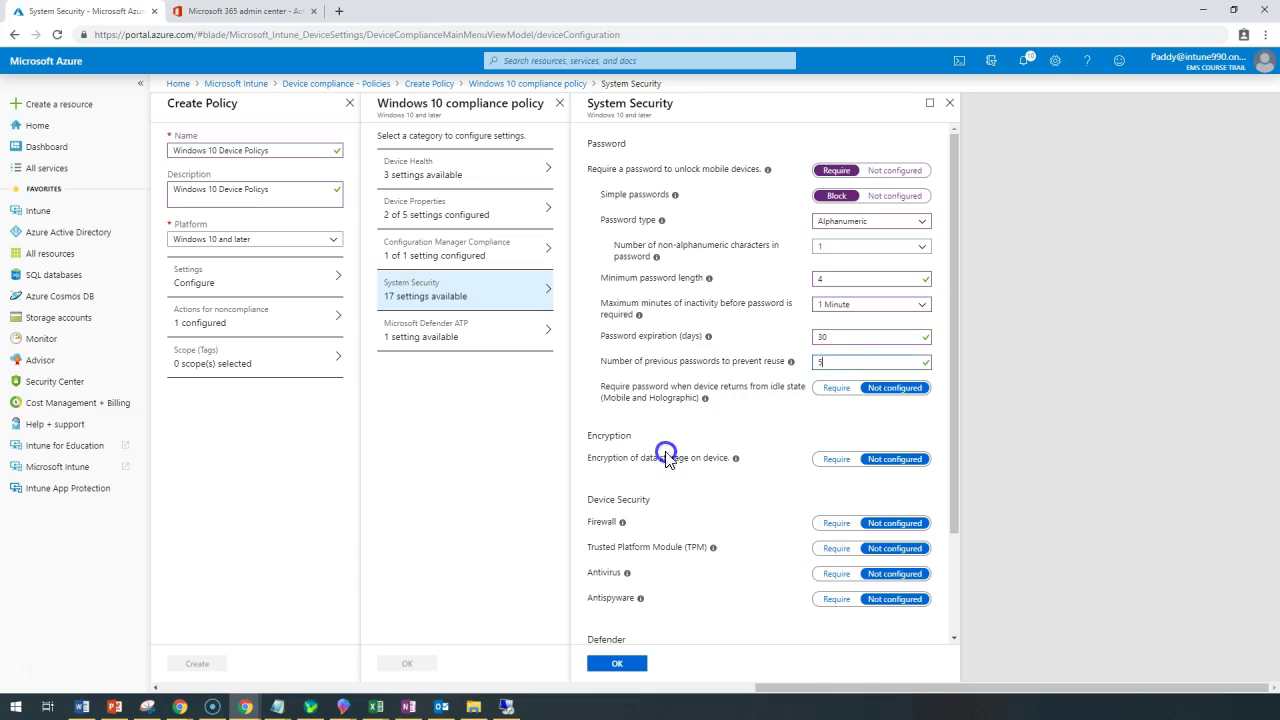
Require Firewall, Defender Antimalware and real-time protection, leave Antivirus Not configured, and save
scroll(630, 495, "down", 3)
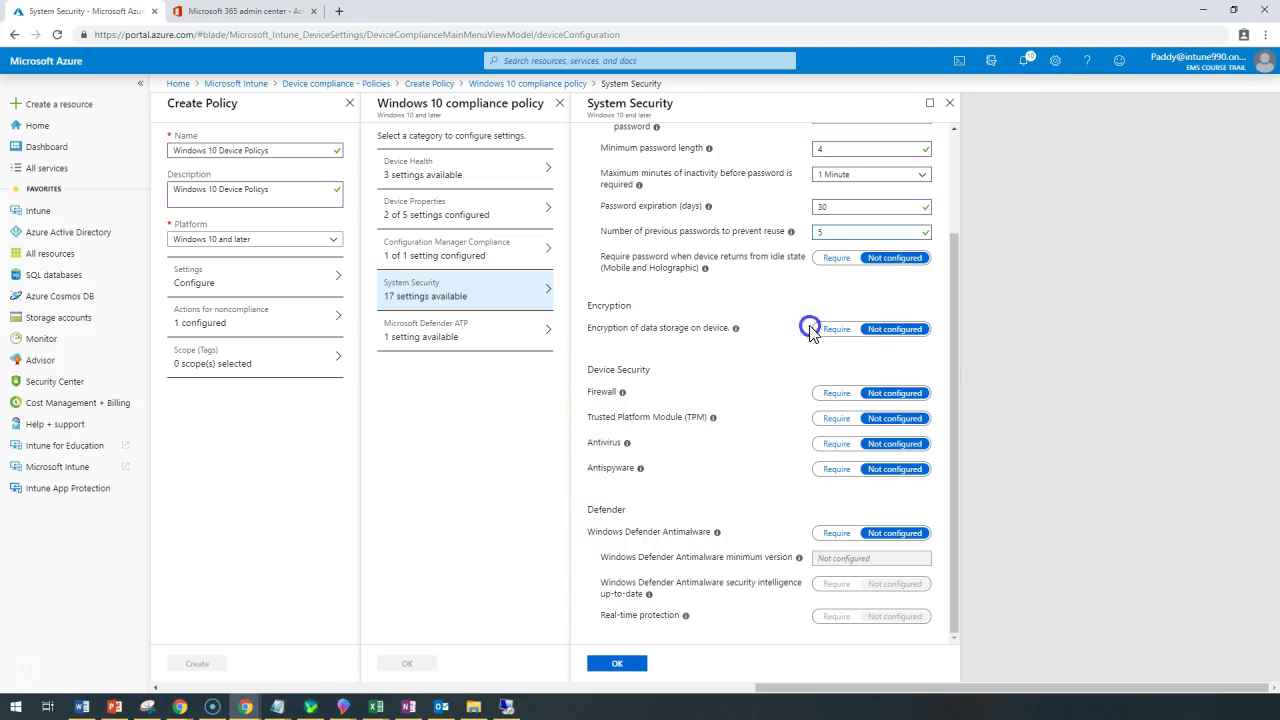
left_click(838, 393)
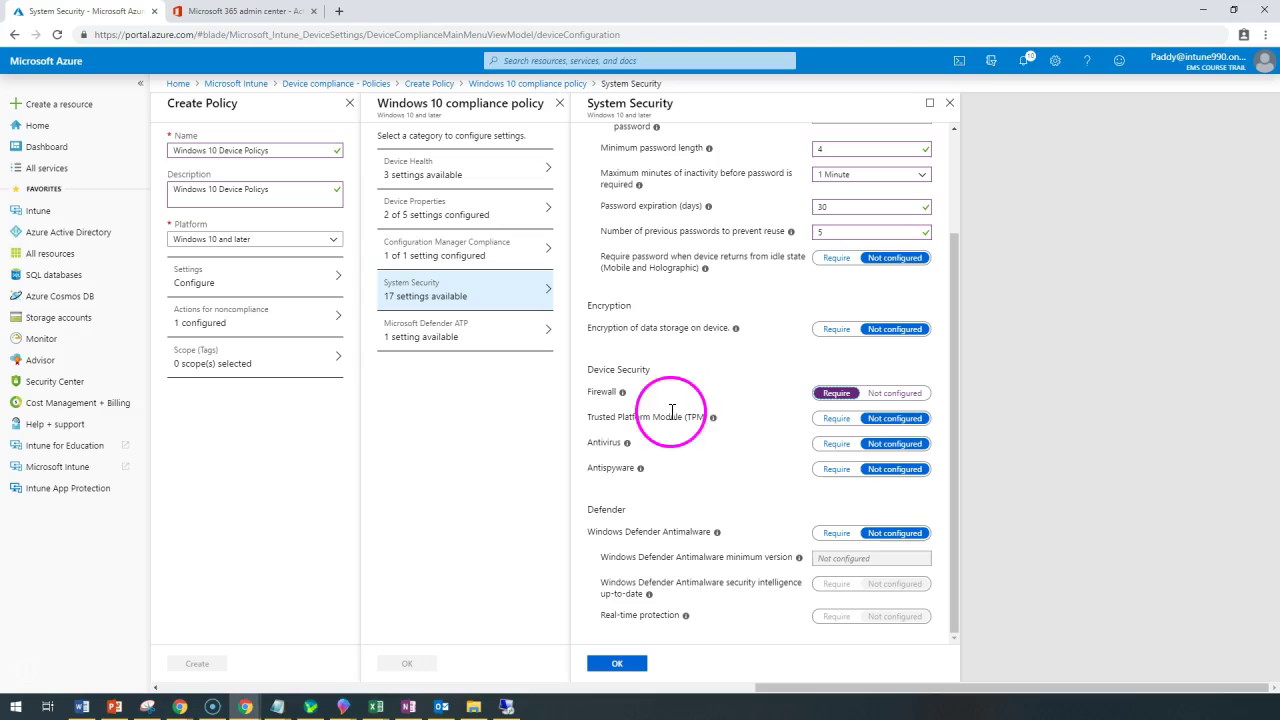
left_click(835, 420)
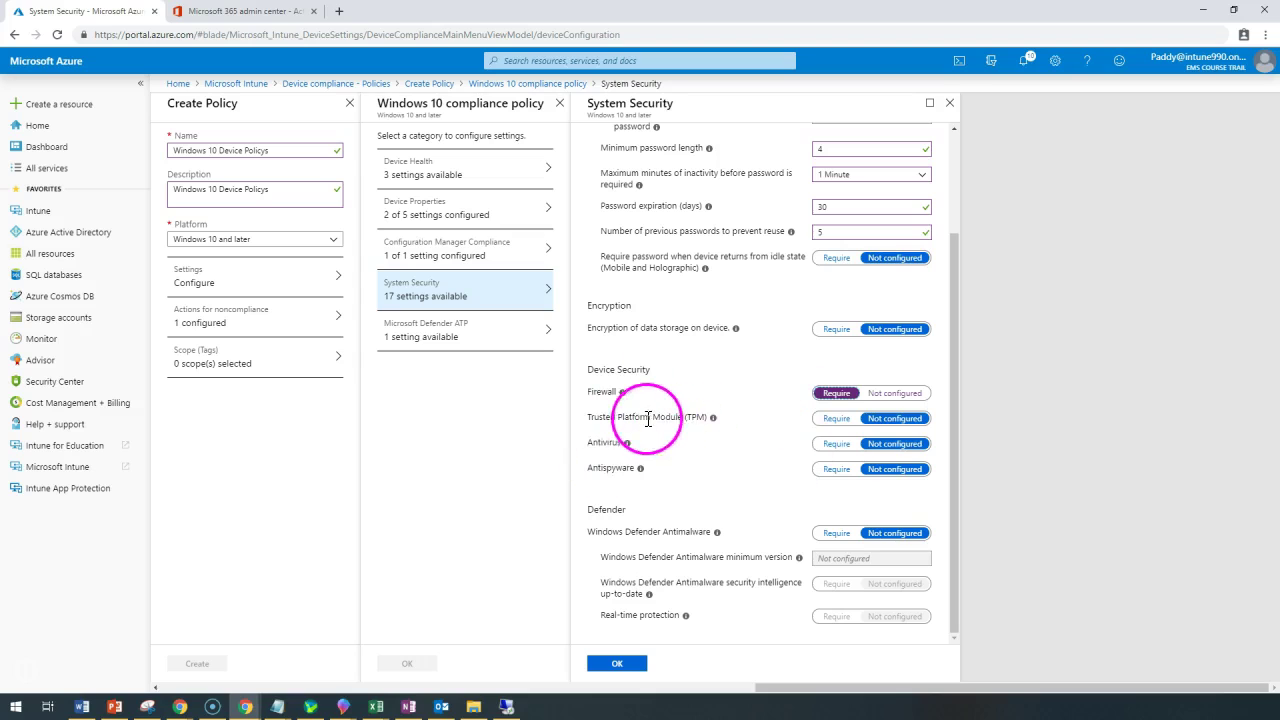
left_click_drag(588, 418, 835, 425)
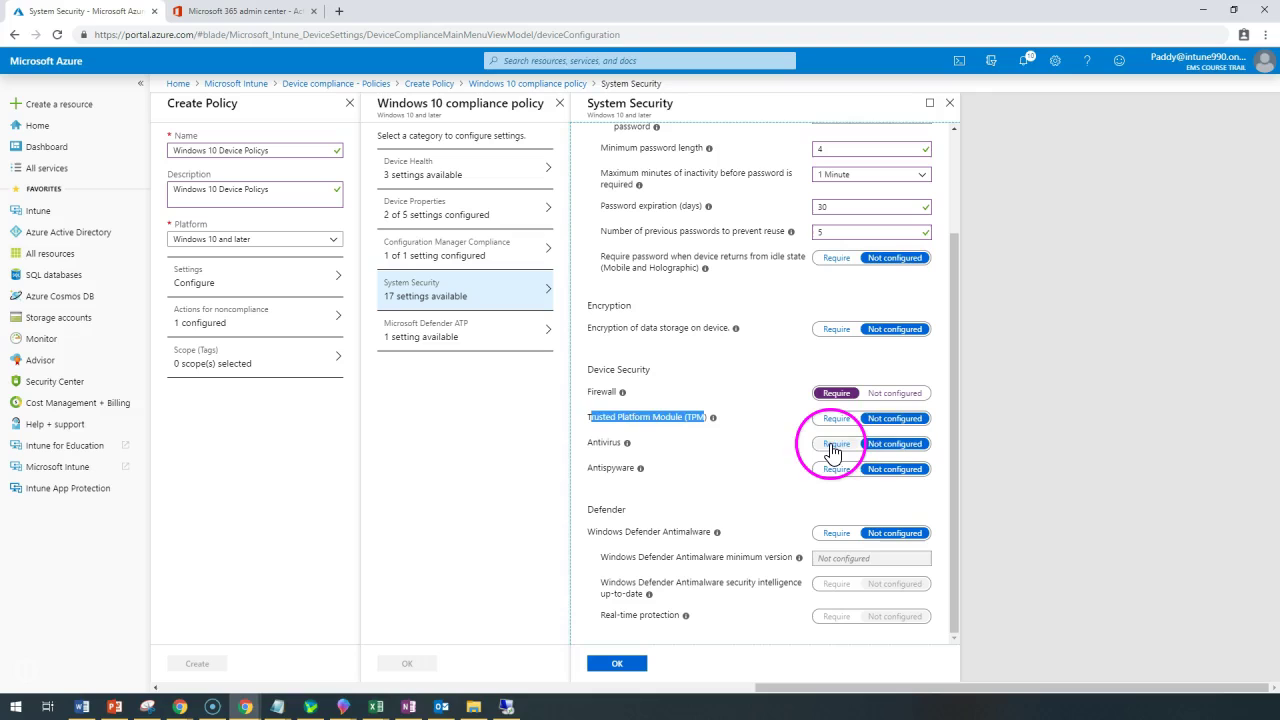
left_click(836, 445)
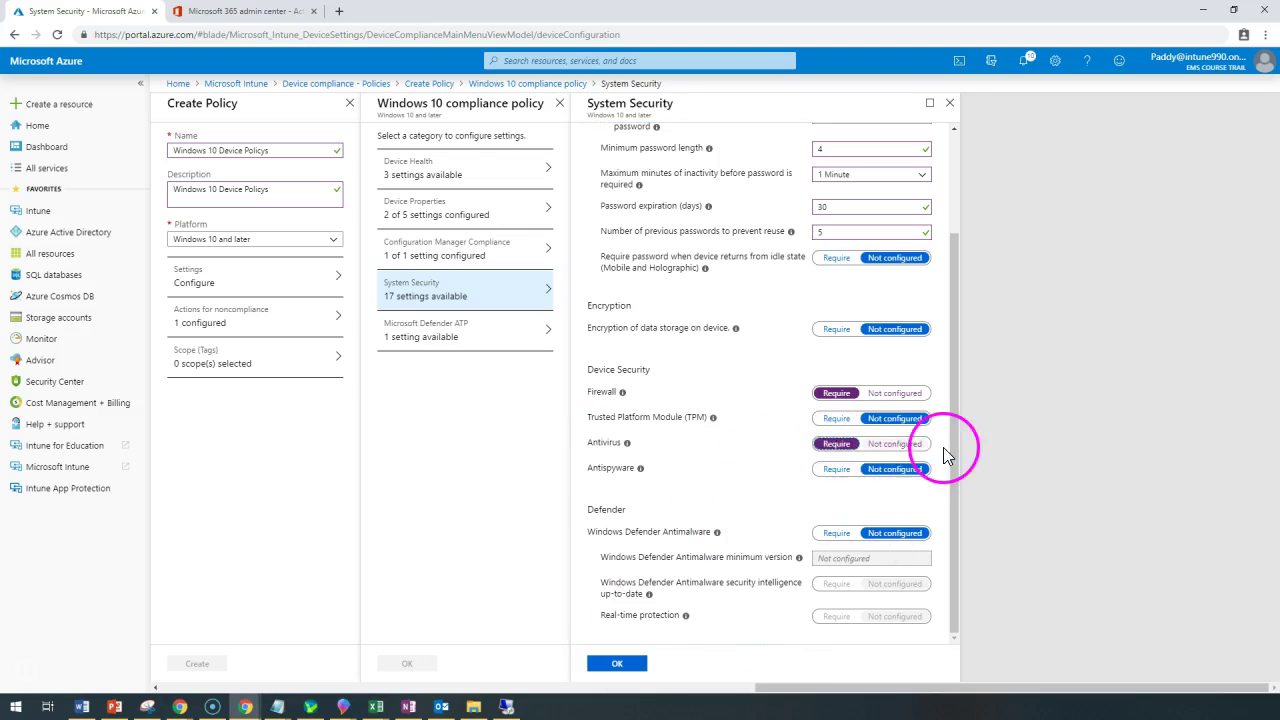
left_click(895, 444)
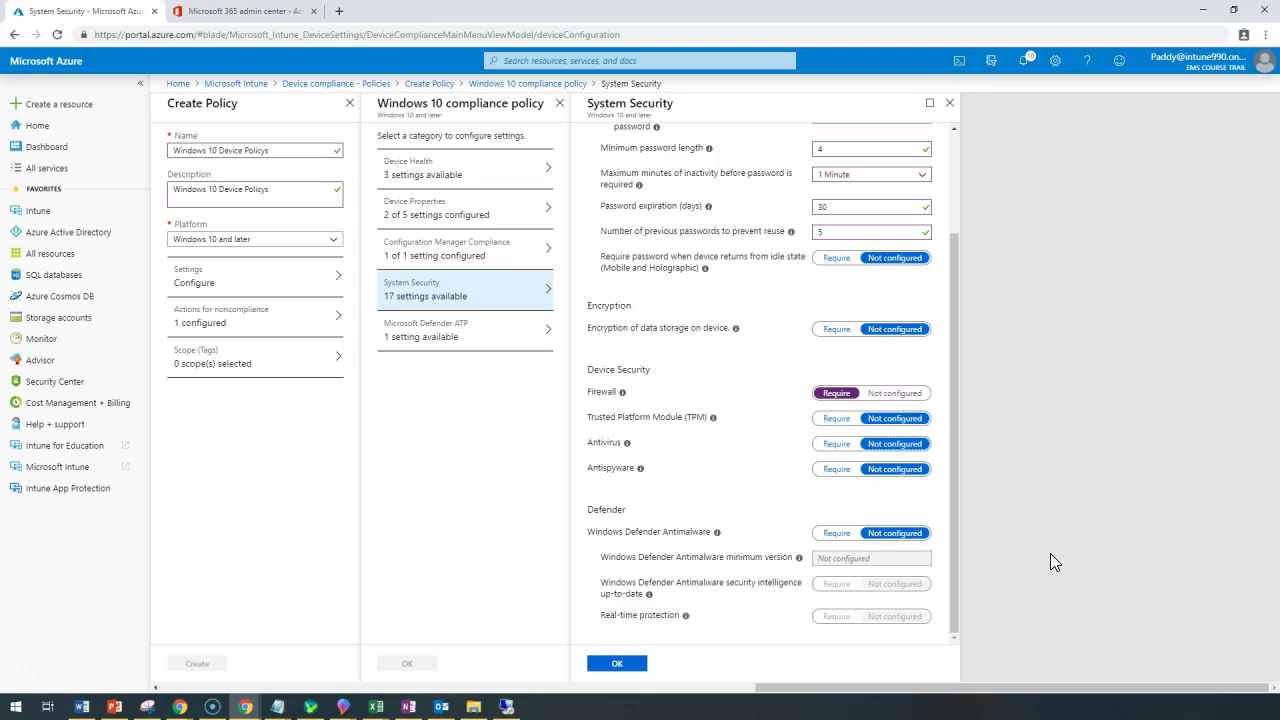
left_click(839, 540)
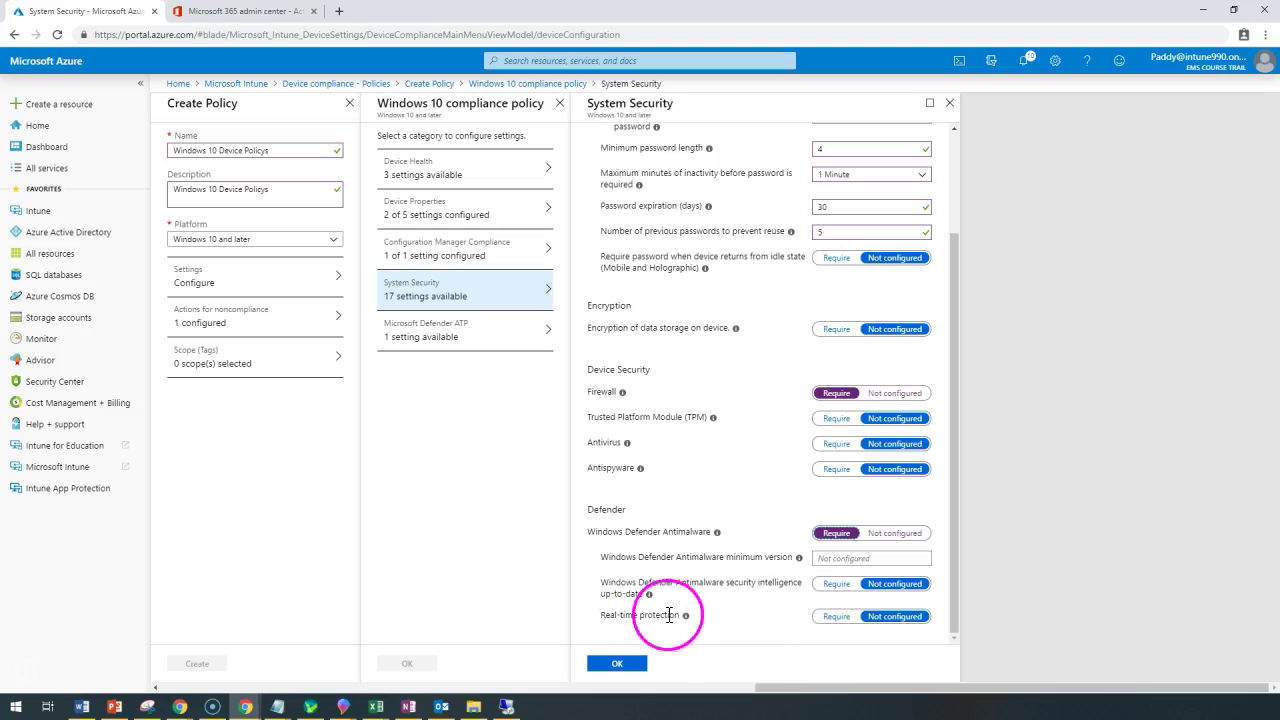
left_click(822, 619)
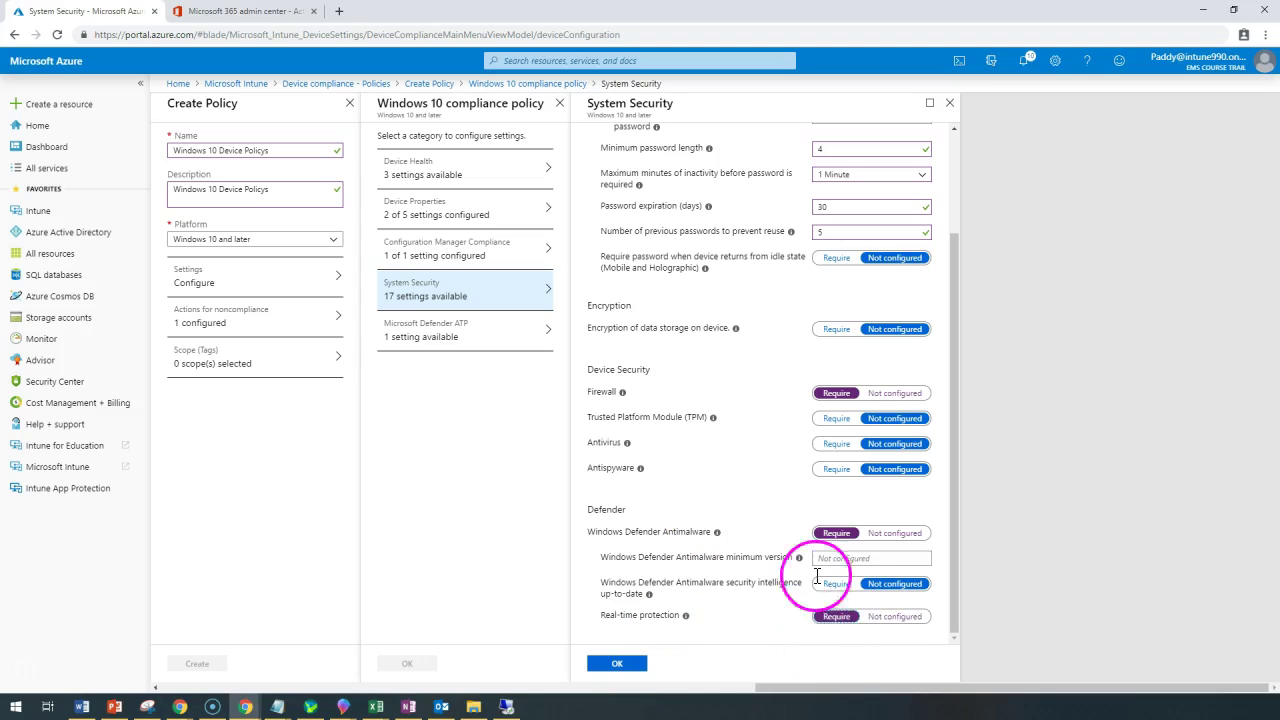
left_click(641, 665)
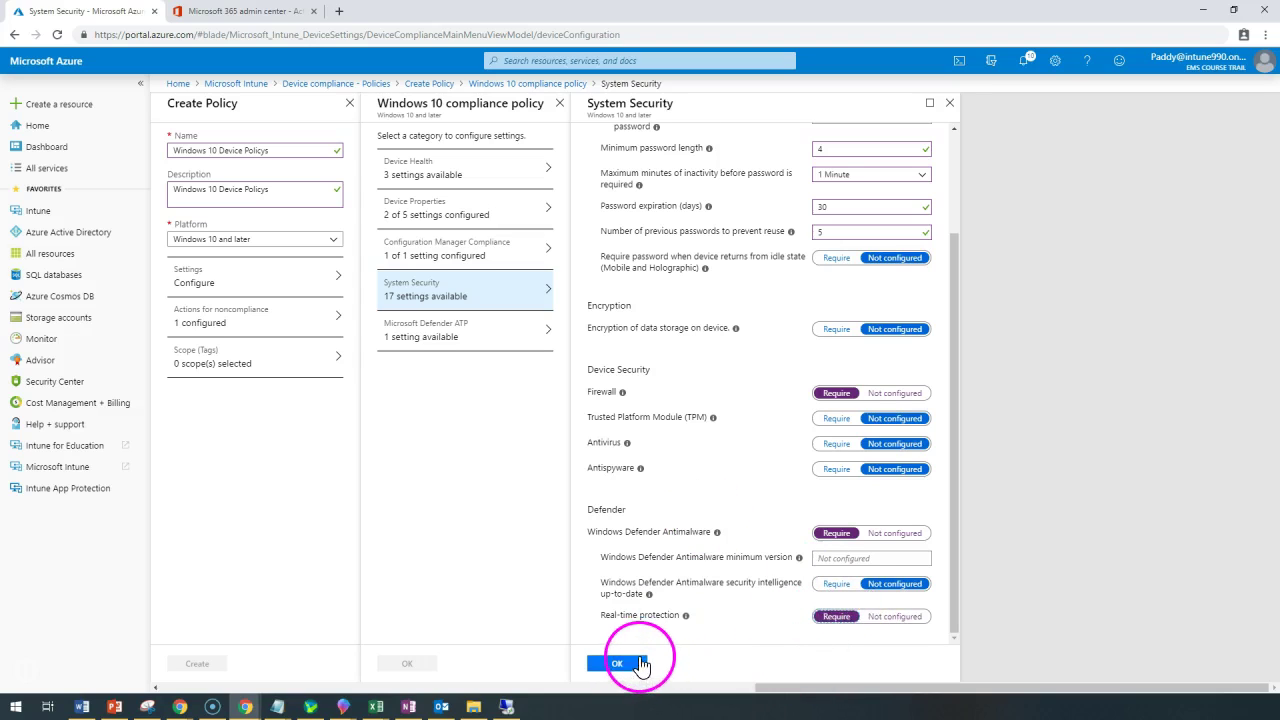
Apply System Security and leave the Defender ATP machine risk score Not configured, giving 14 settings
left_click(637, 665)
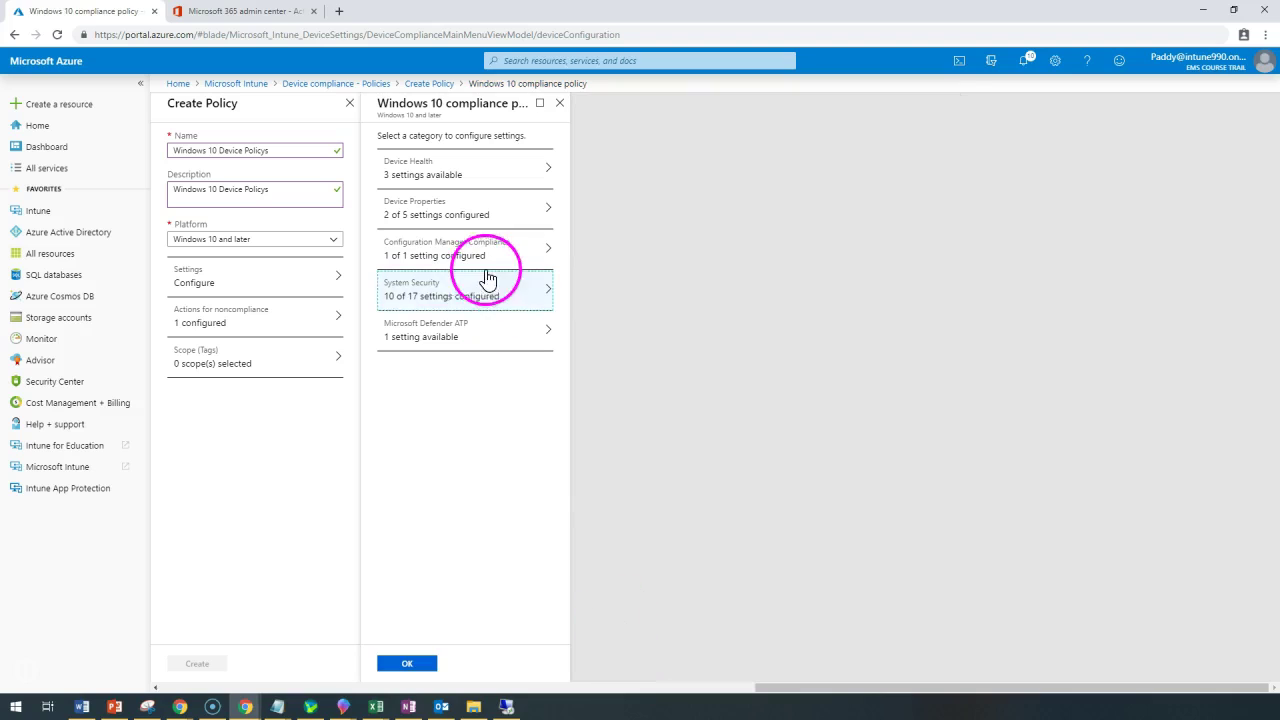
left_click(465, 340)
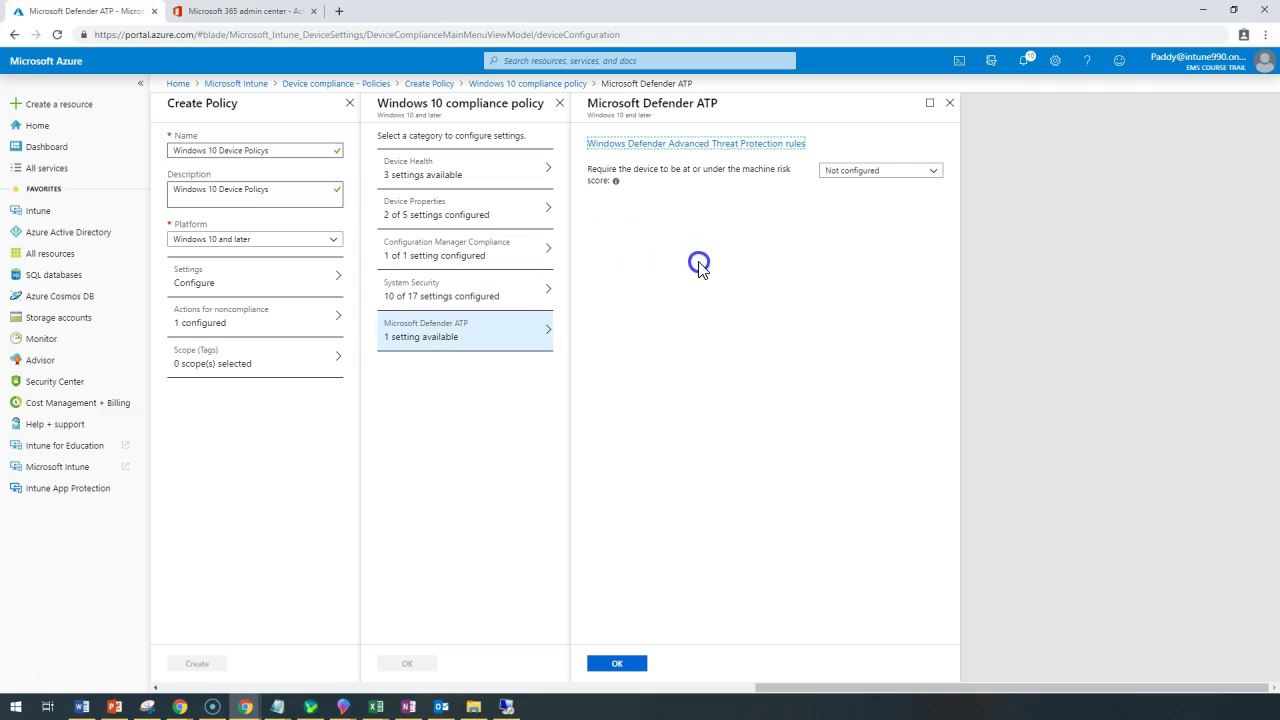
left_click(901, 171)
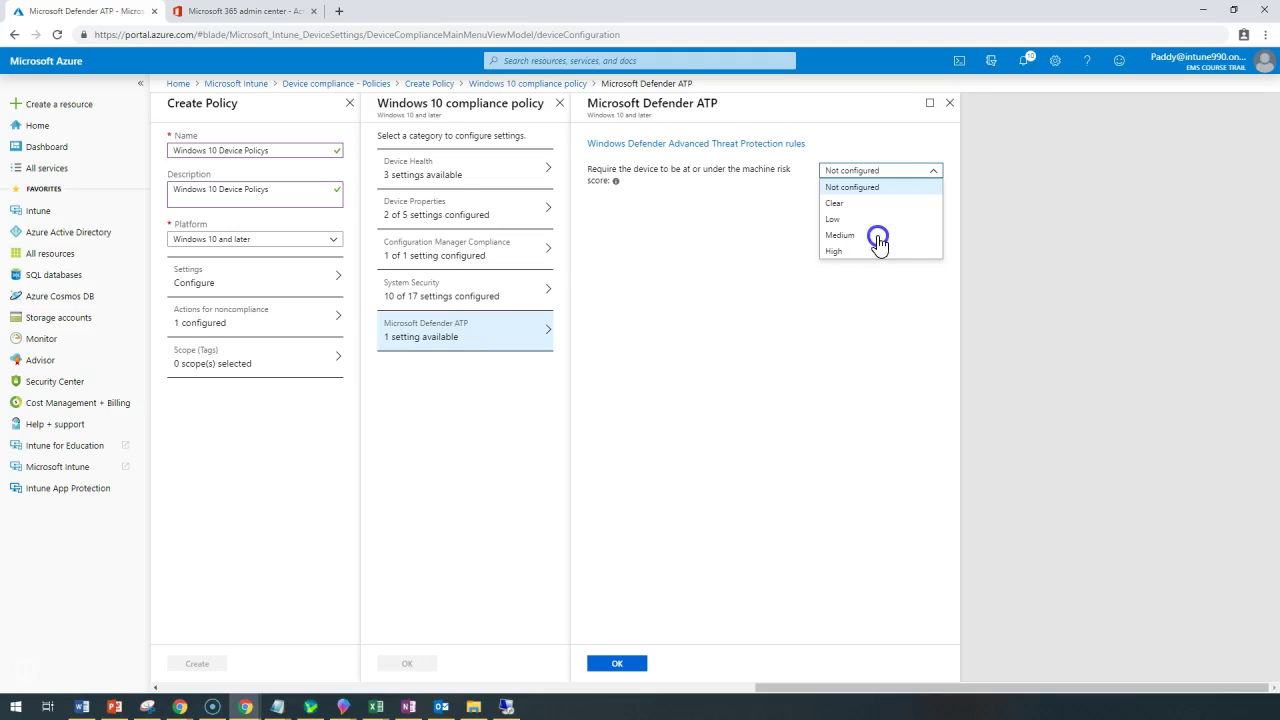
left_click(658, 438)
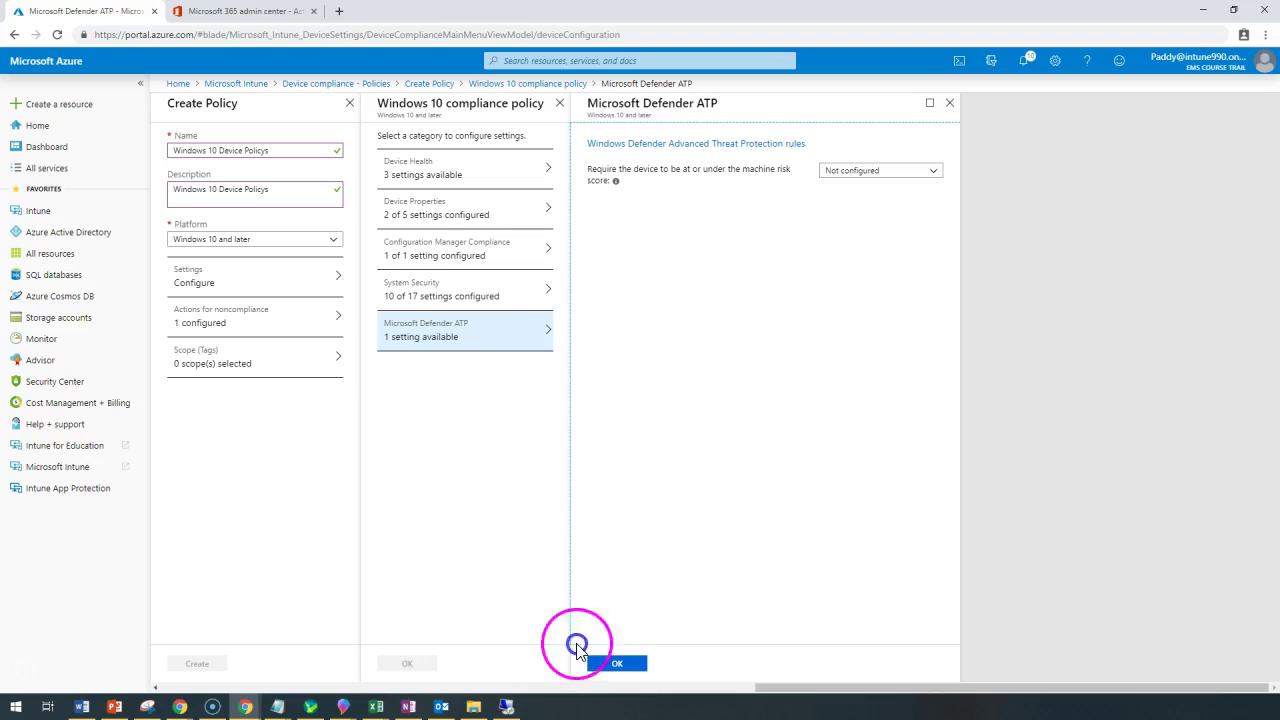
left_click(628, 666)
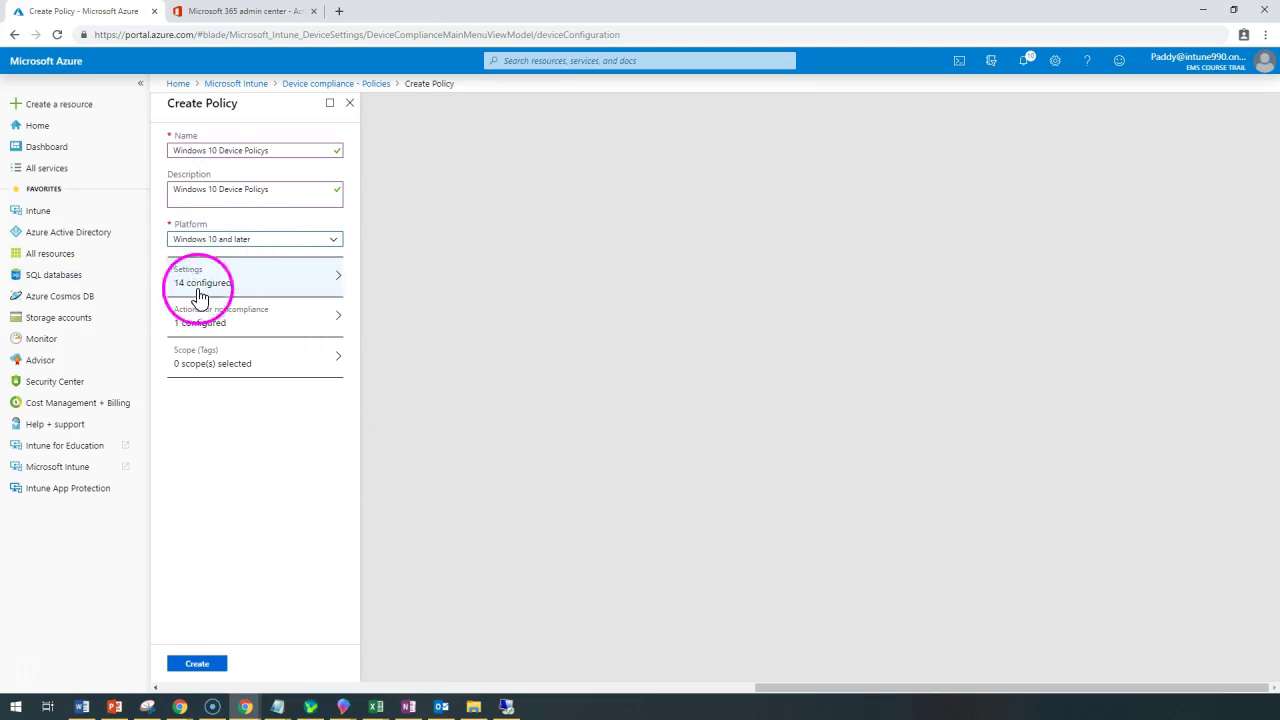
Open the draft policy's actions for noncompliance, showing Mark device noncompliant immediately
left_click(251, 156)
left_click_drag(251, 156, 346, 206)
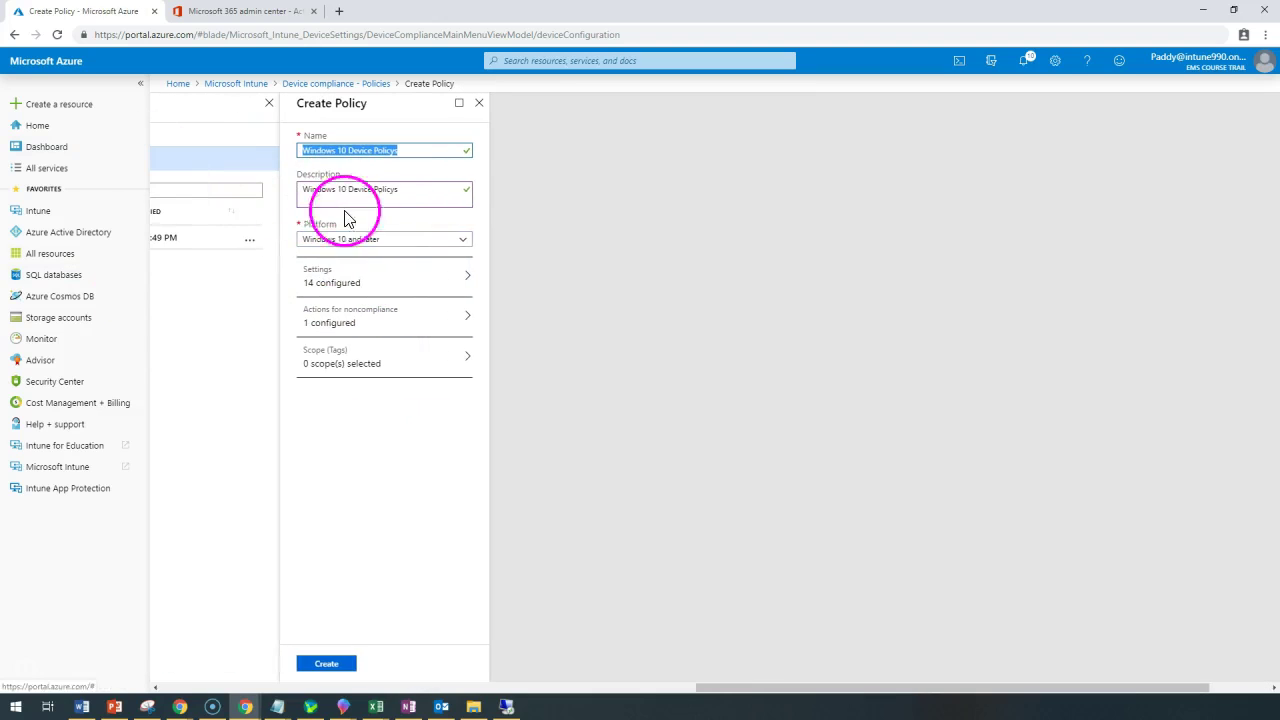
left_click(388, 331)
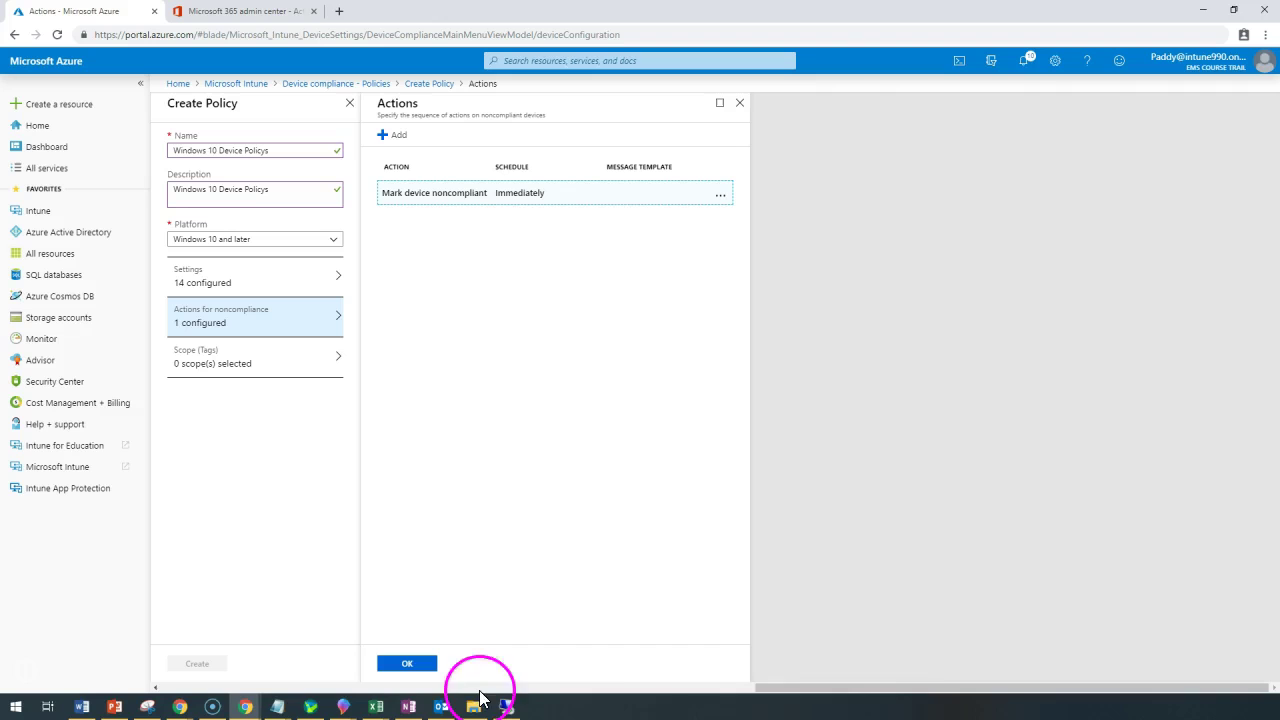
left_click_drag(903, 690, 312, 688)
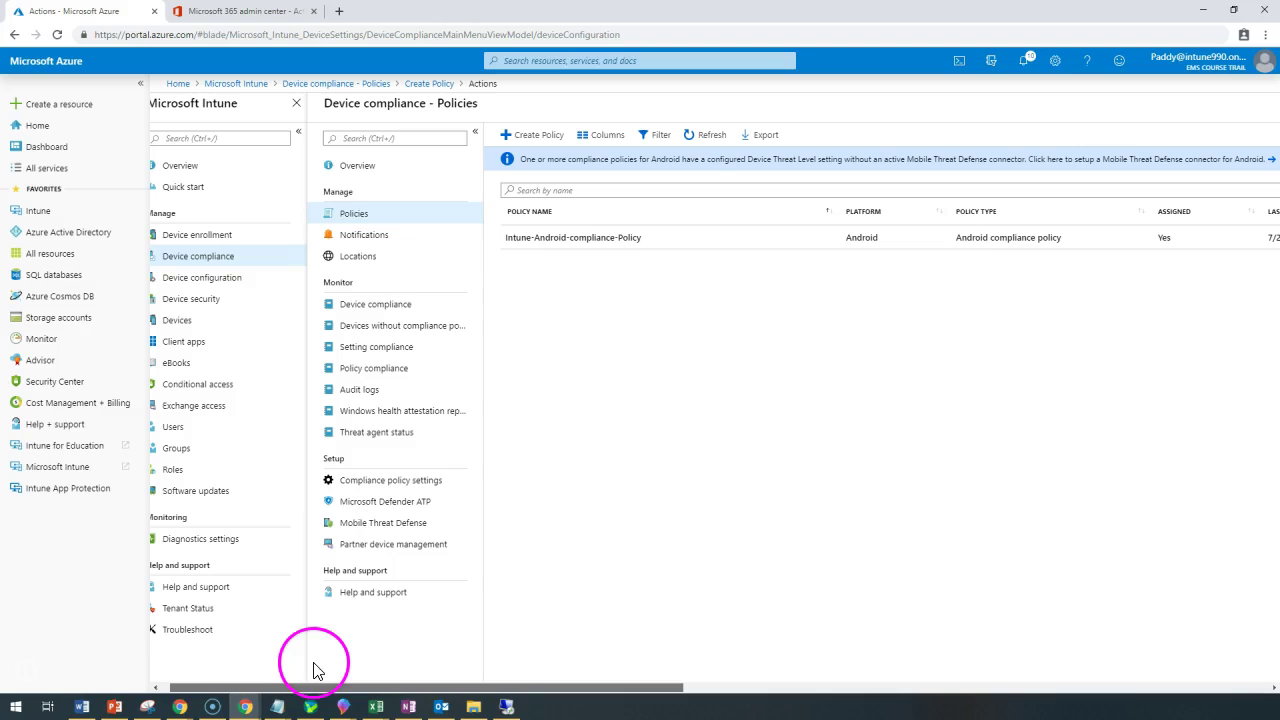
Try opening Notifications, cancelling the discard warning to keep the unsaved policy
left_click(367, 240)
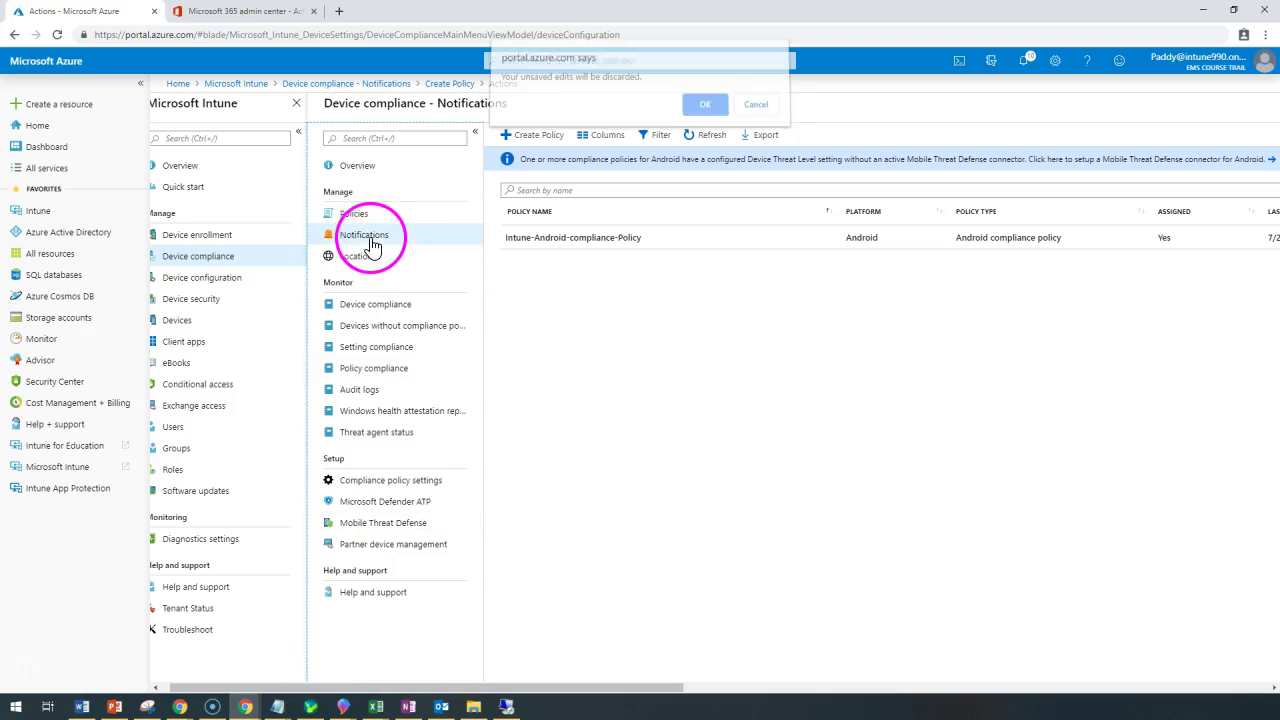
left_click(762, 112)
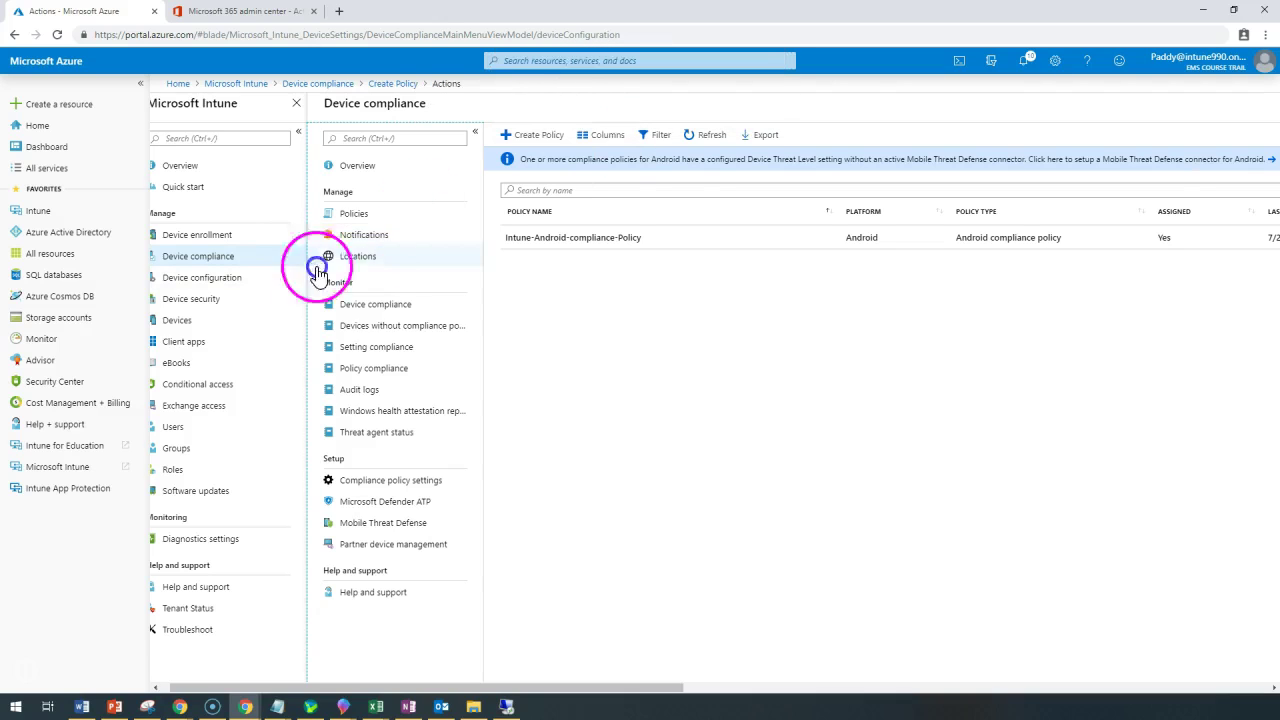
left_click(381, 240)
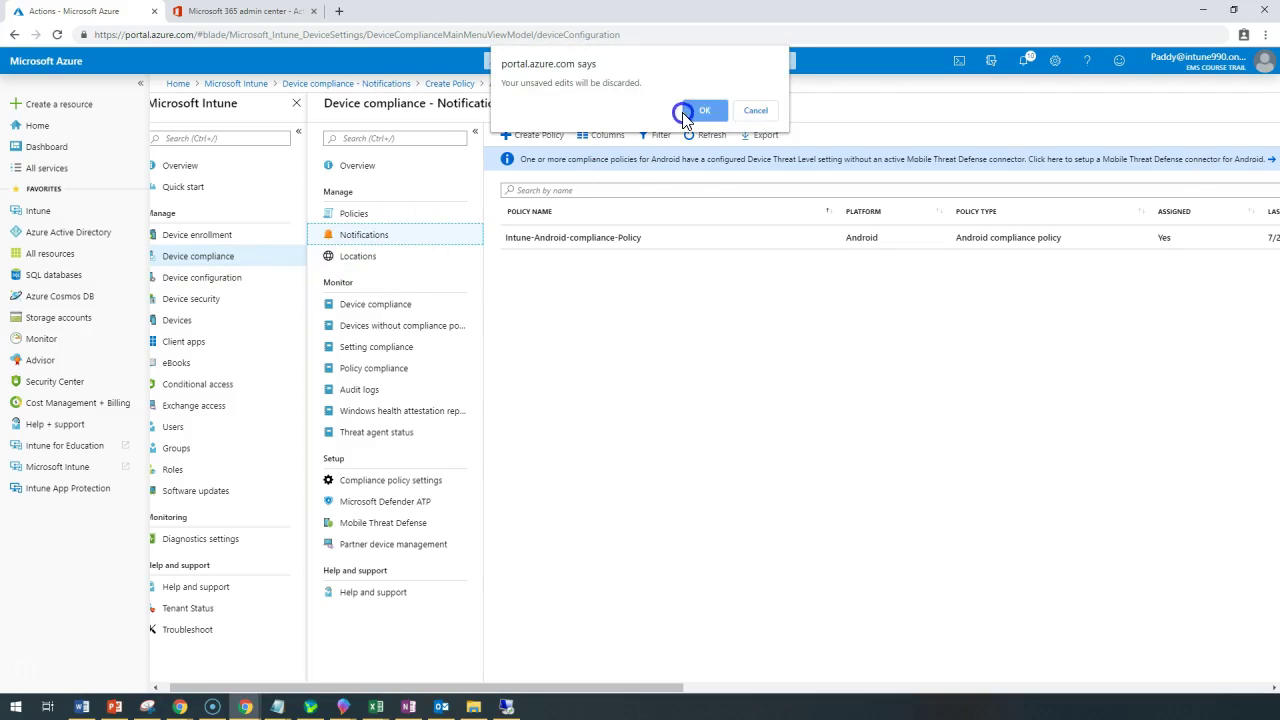
left_click(757, 112)
View the Hello Team template in a new Notifications tab; close a blank new notification unsaved
right_click(366, 238)
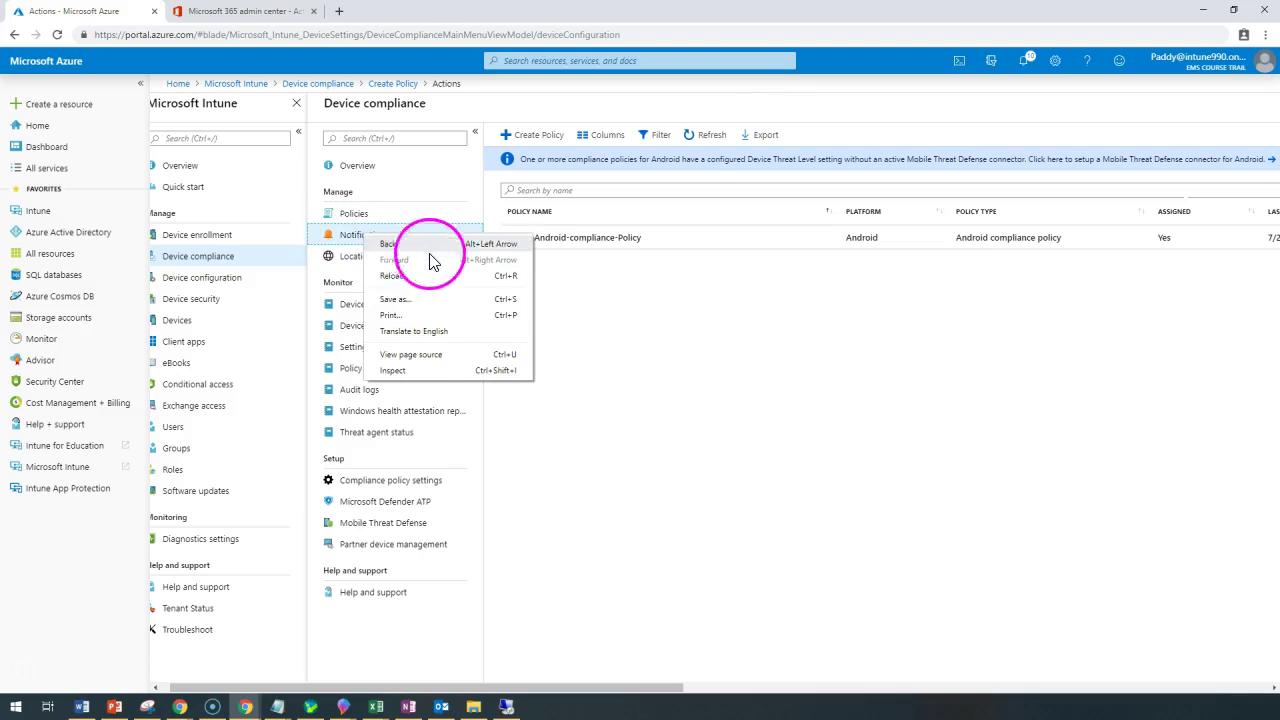
left_click(722, 400)
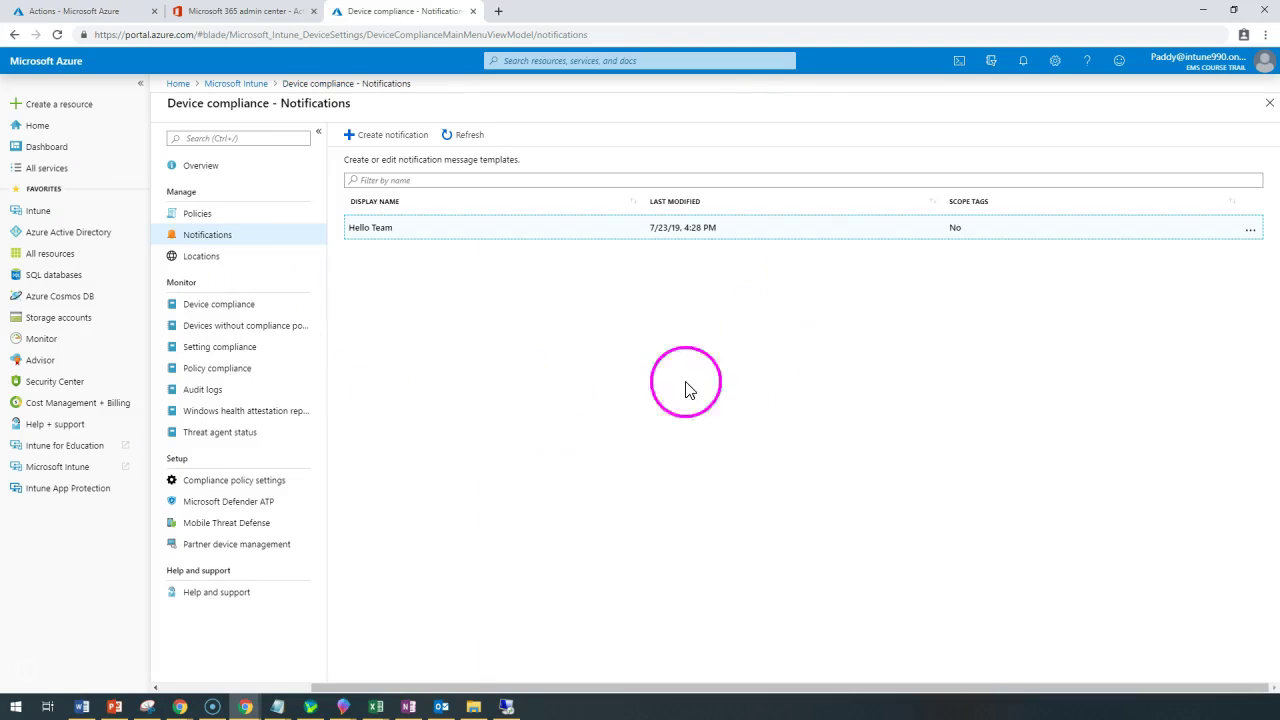
left_click(383, 134)
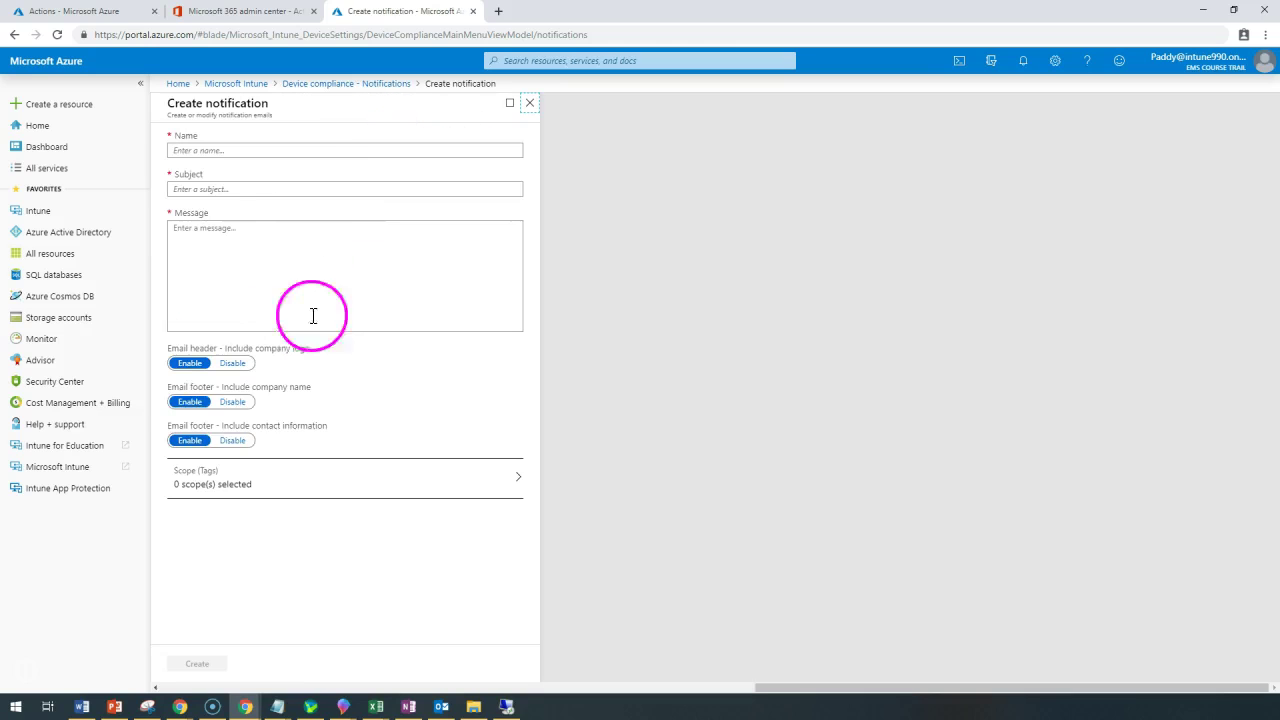
left_click(251, 149)
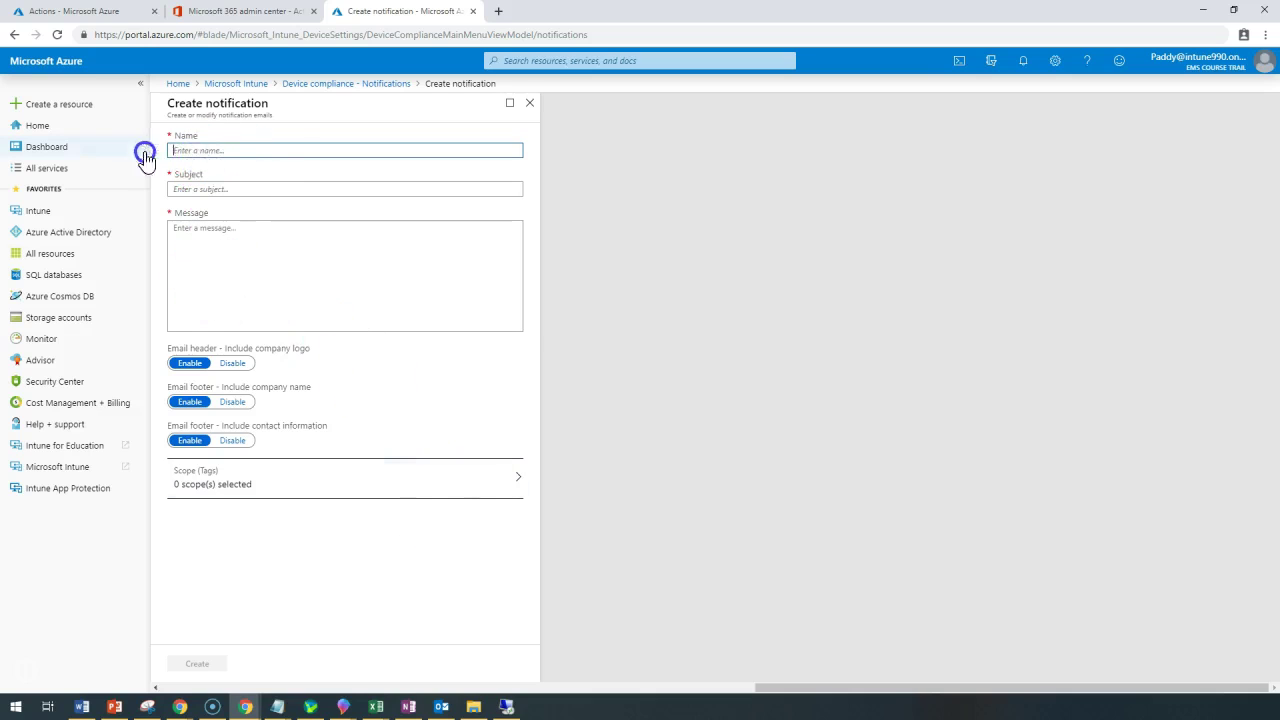
left_click(242, 200)
left_click(222, 237)
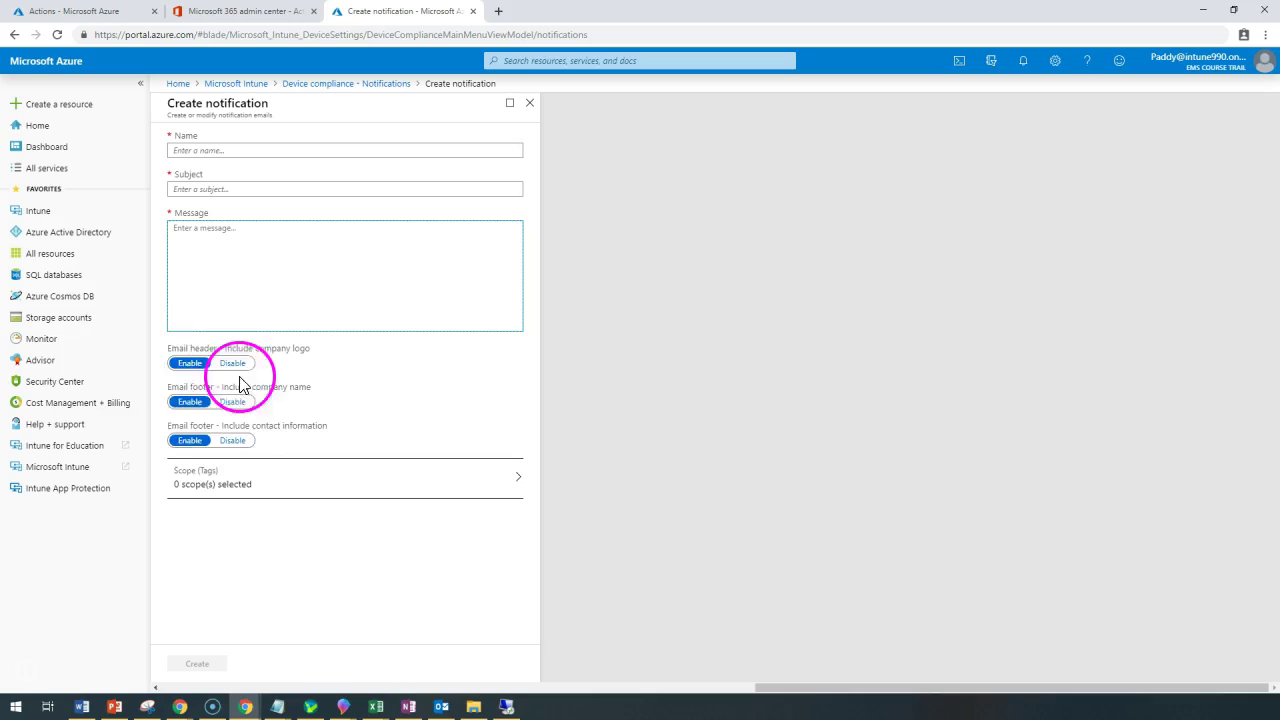
left_click(529, 104)
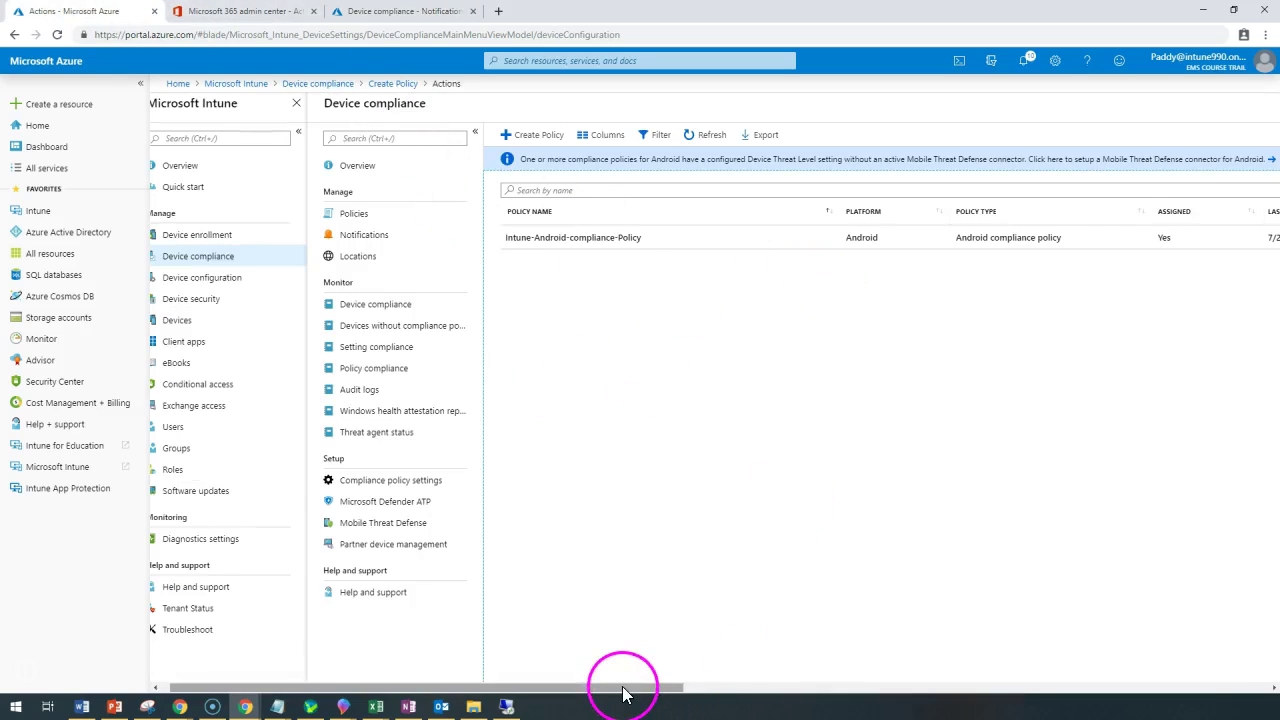
Start a new email noncompliance action and check available templates in the Notifications tab
left_click_drag(623, 687, 1094, 656)
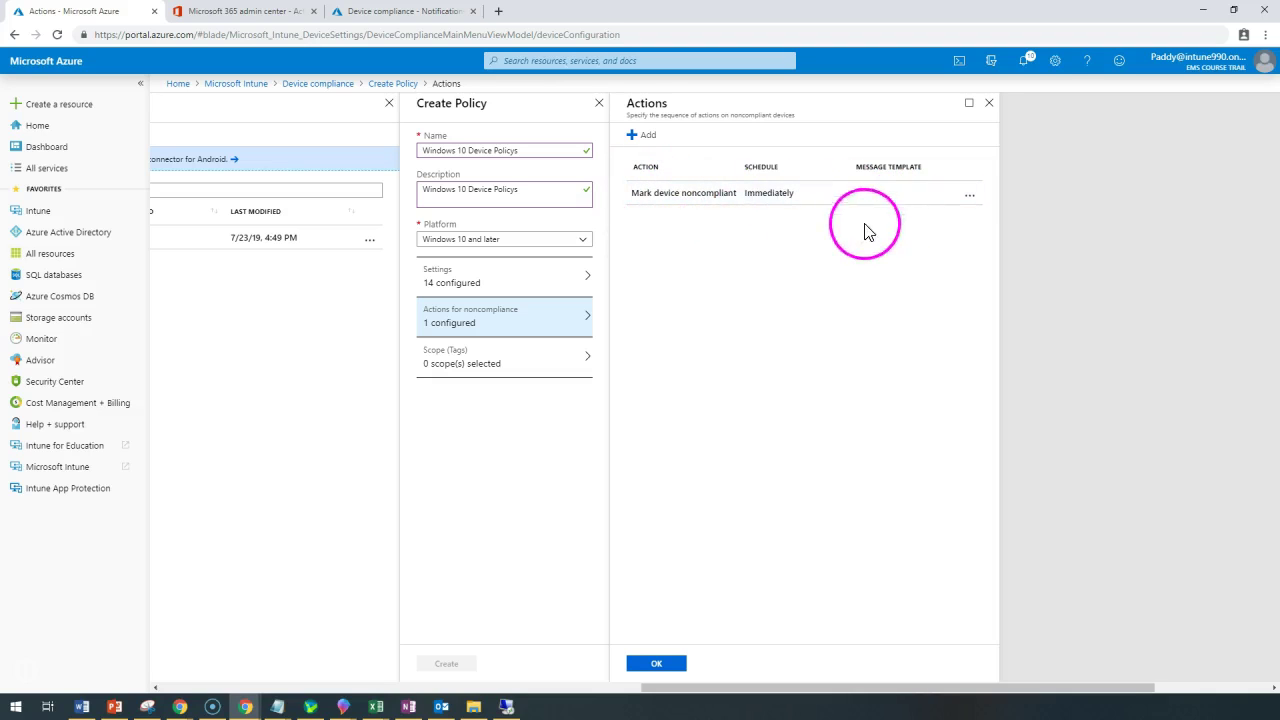
left_click(645, 142)
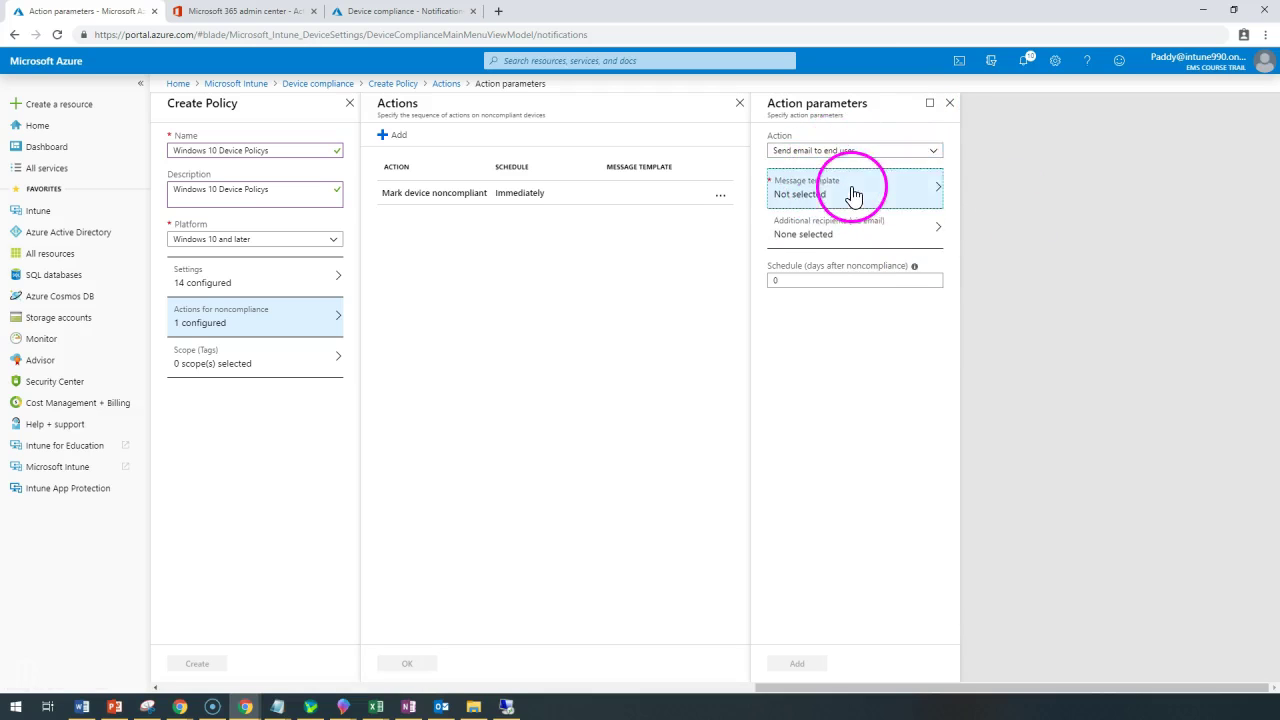
left_click(850, 195)
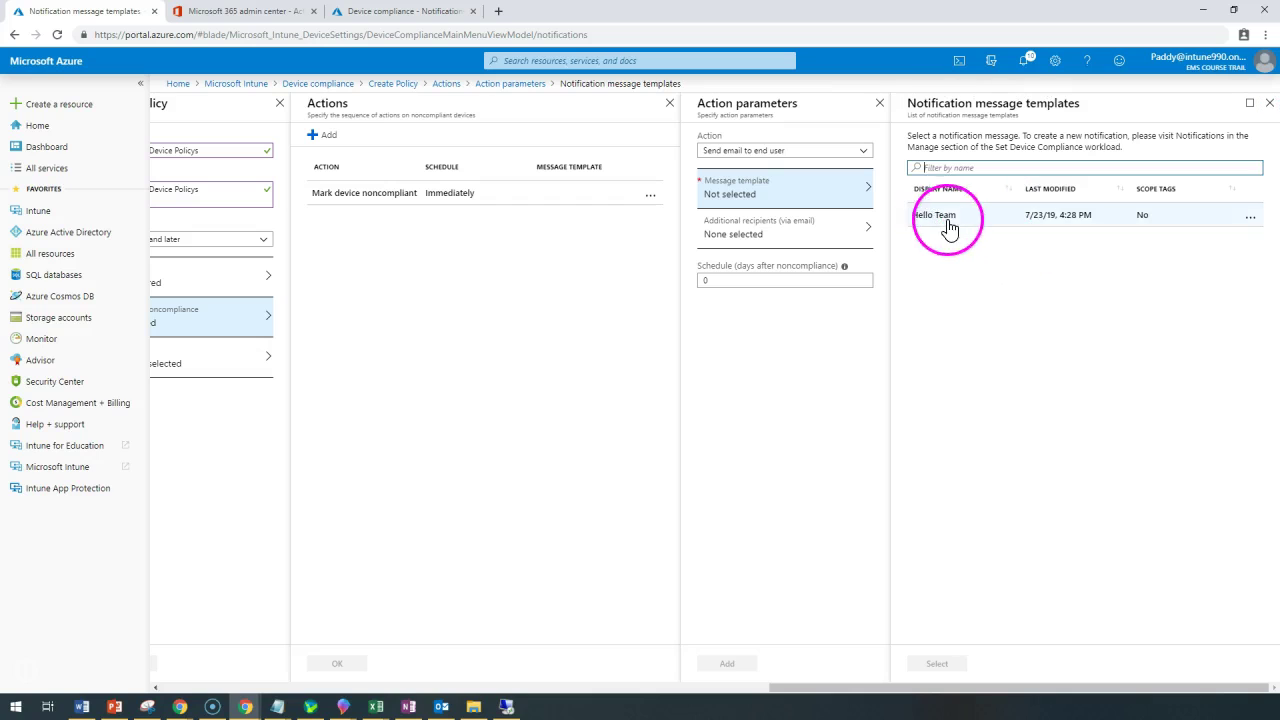
left_click(390, 17)
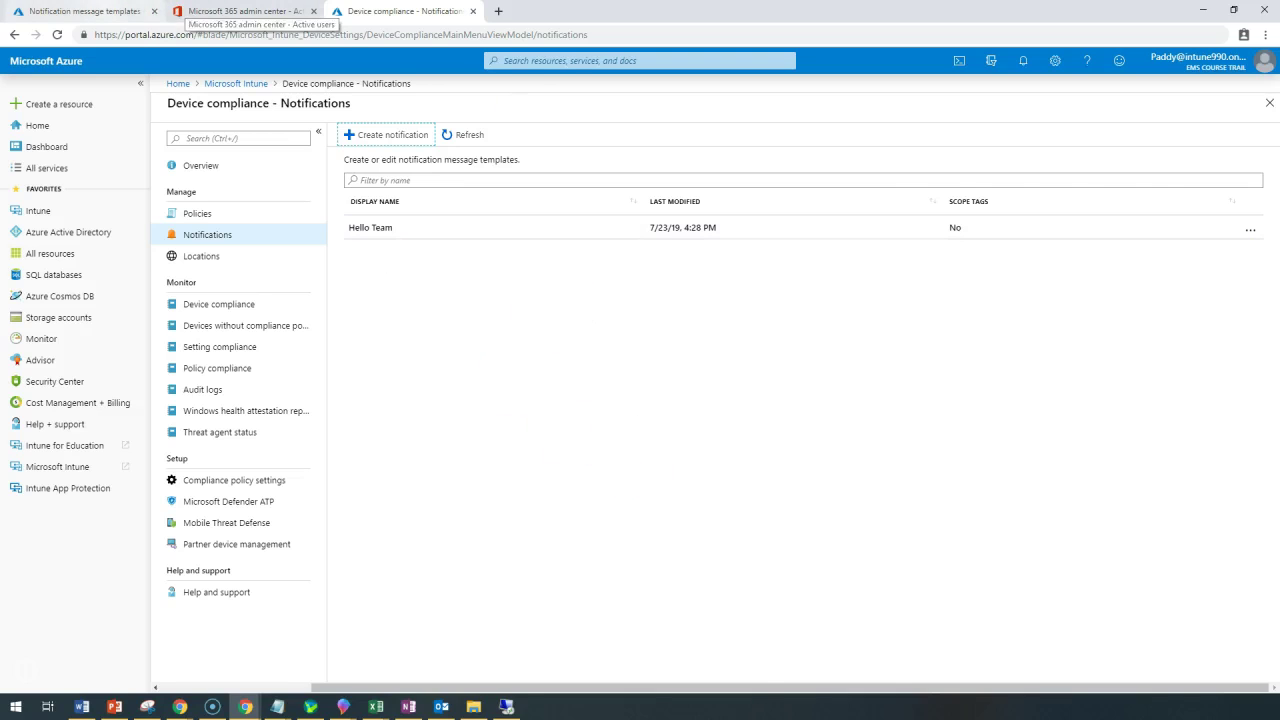
left_click(85, 11)
Choose the Hello Team message template and add the email-end-user action
left_click(988, 213)
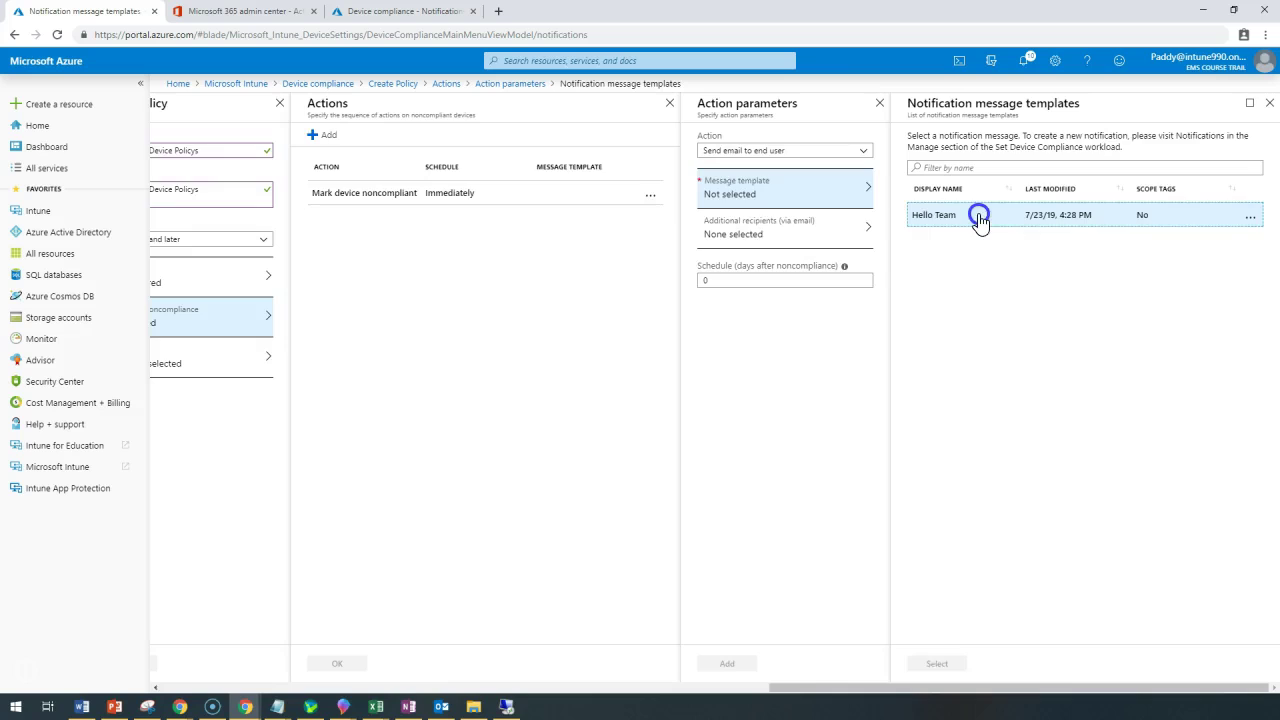
left_click(744, 665)
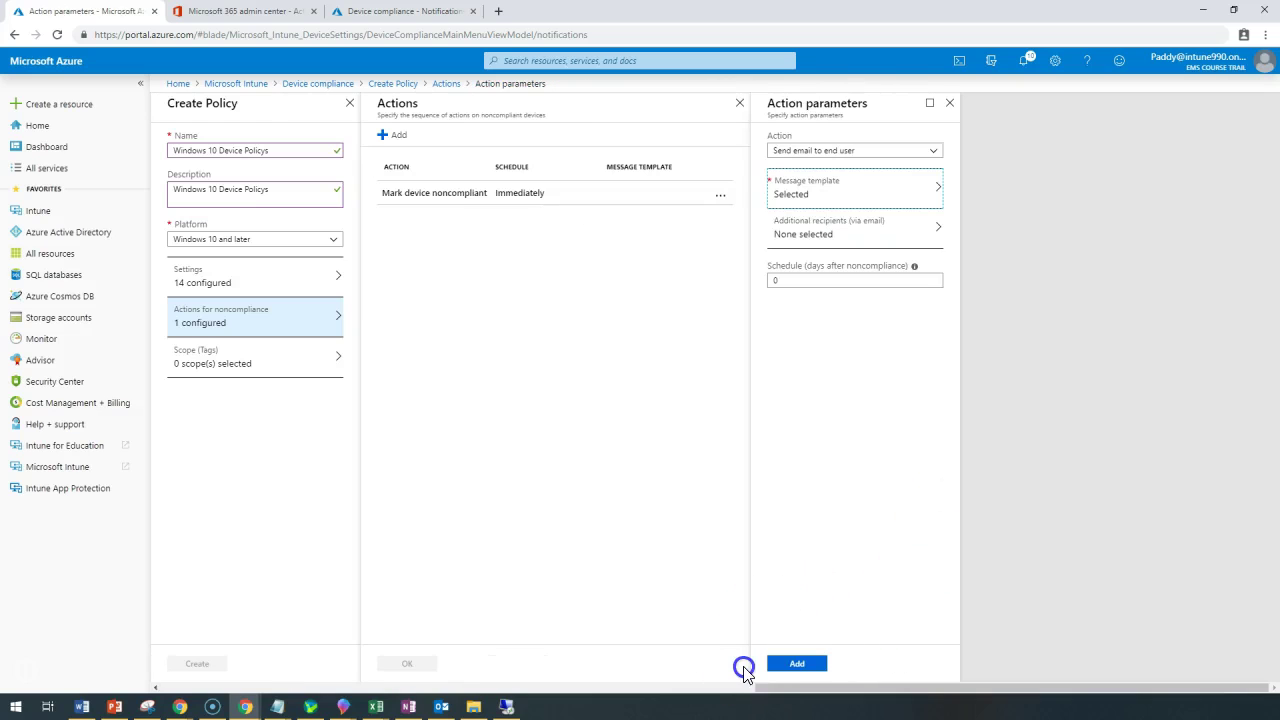
left_click(866, 210)
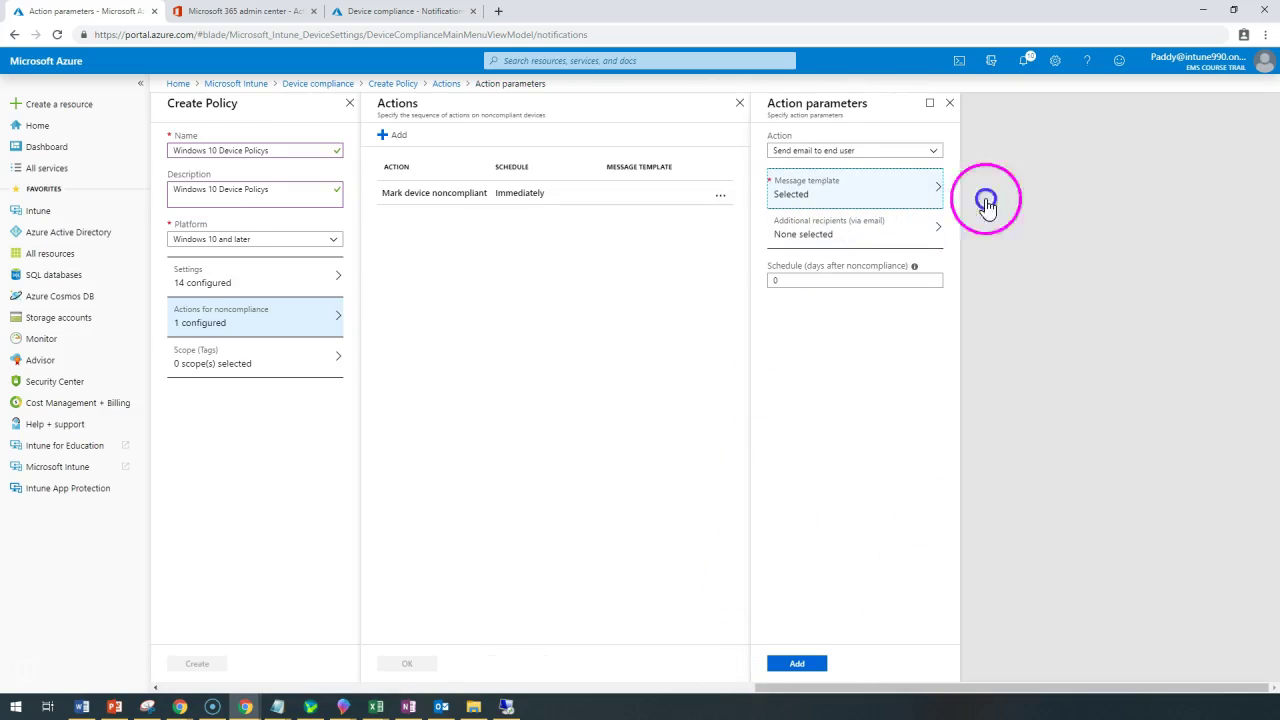
left_click(1040, 218)
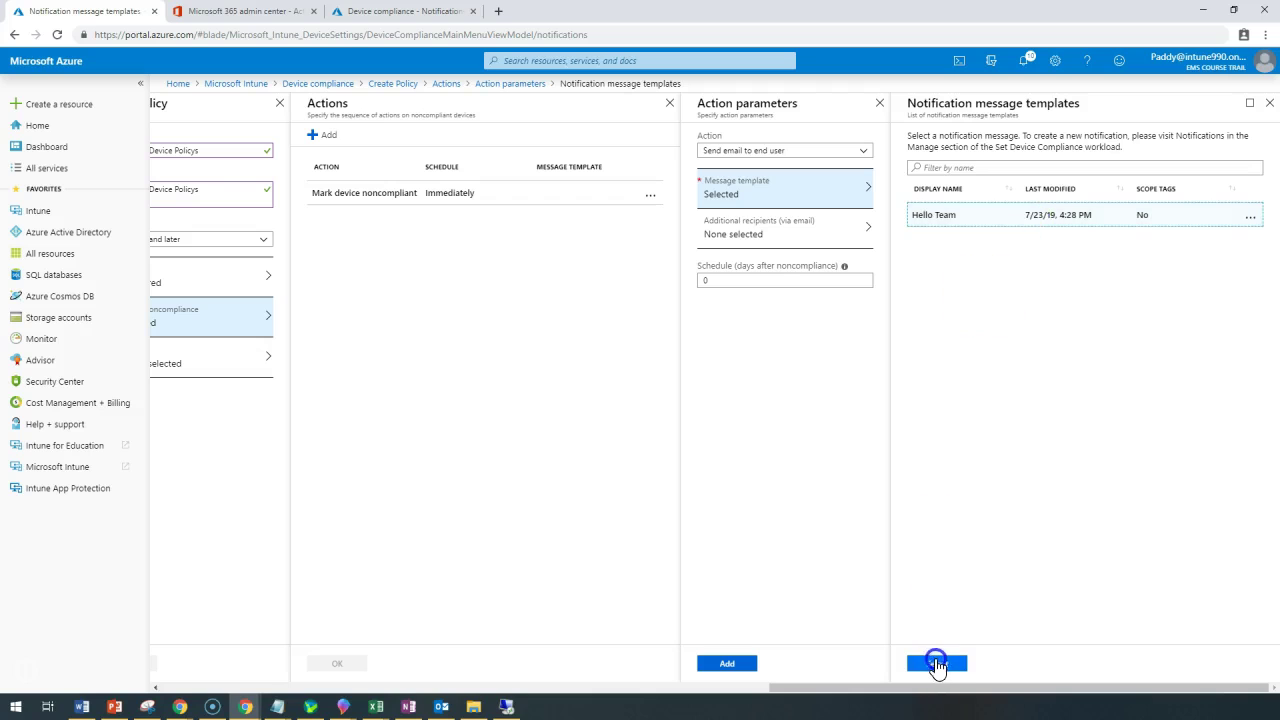
left_click(937, 663)
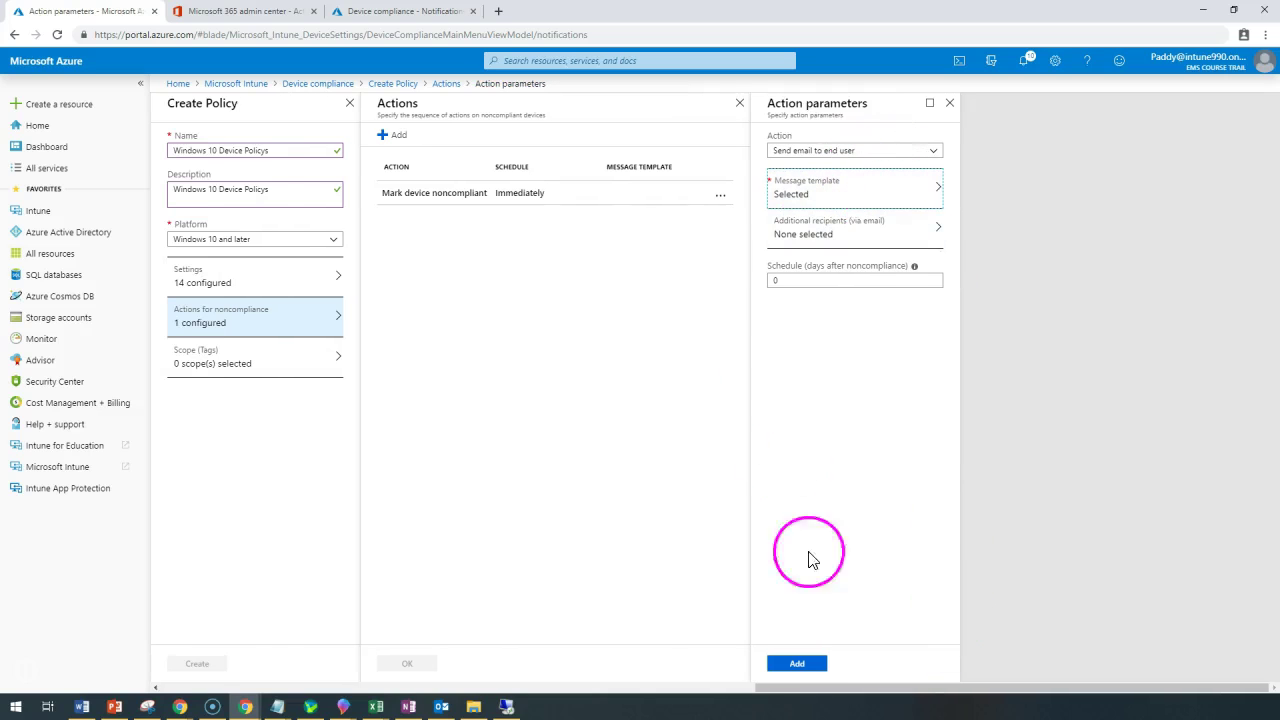
left_click(808, 663)
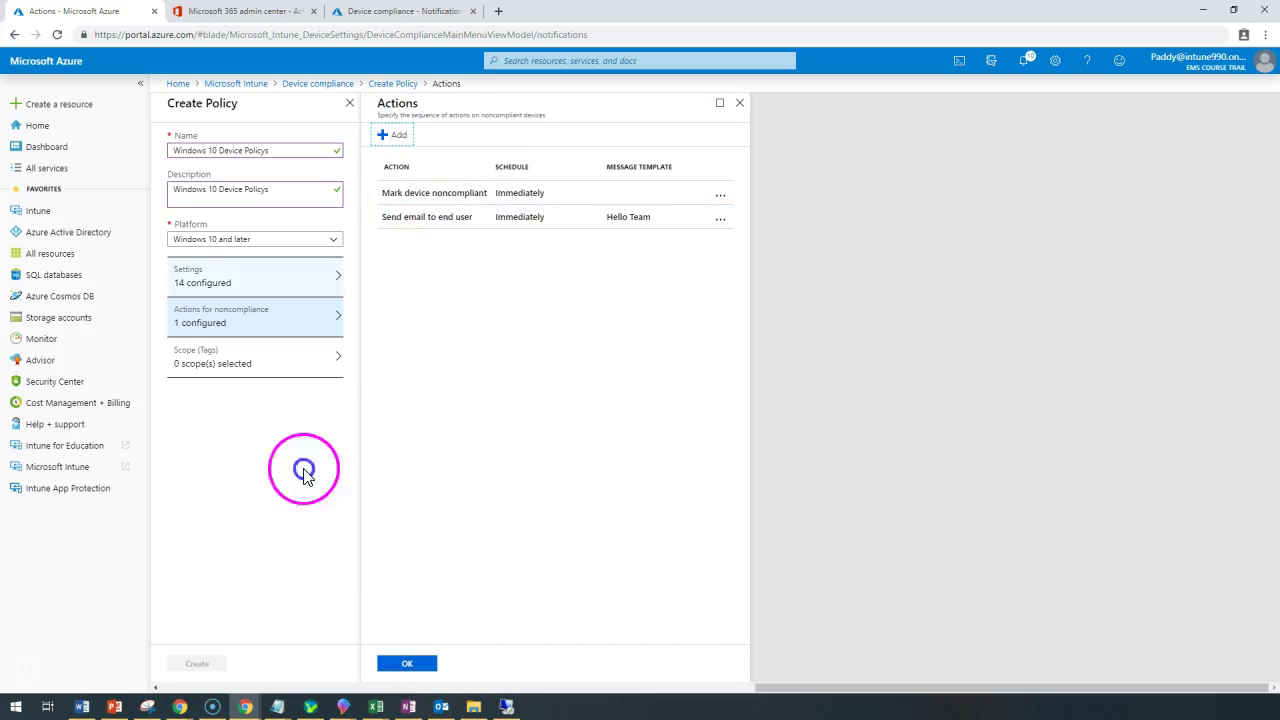
Confirm both noncompliance actions and create the Windows 10 Device Policys compliance policy
left_click_drag(857, 687, 651, 687)
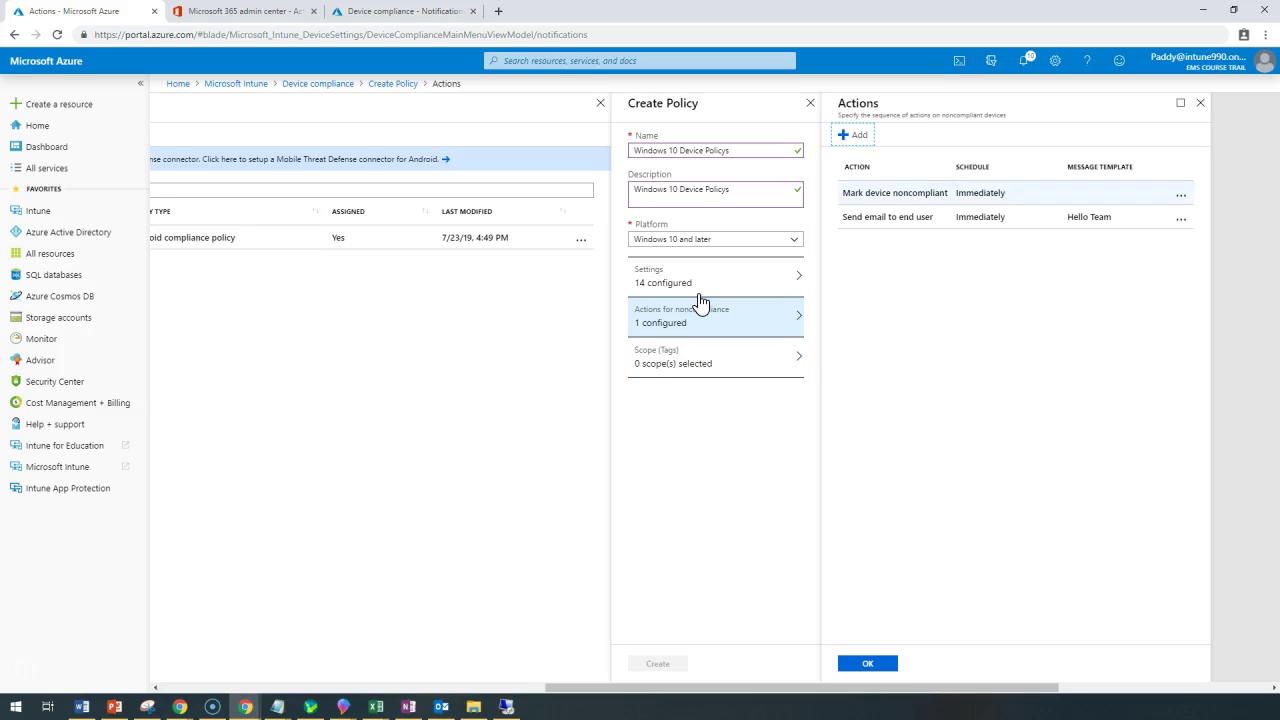
left_click(880, 220)
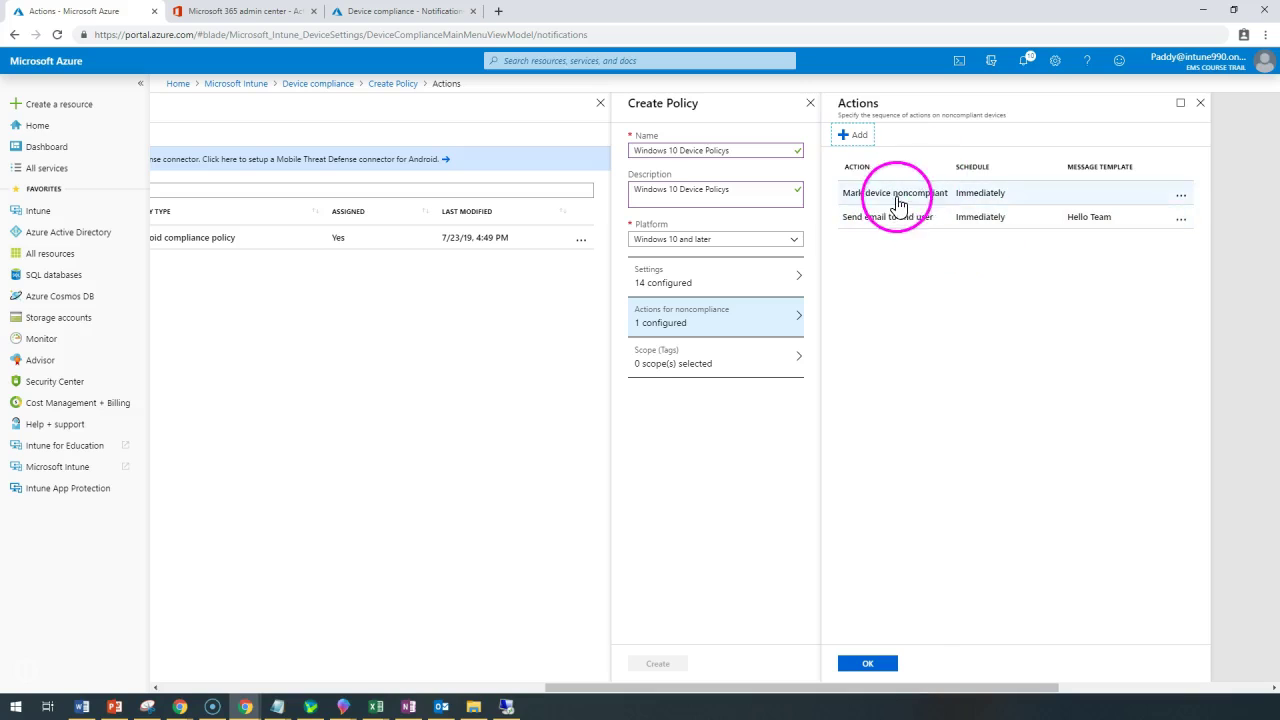
left_click(868, 663)
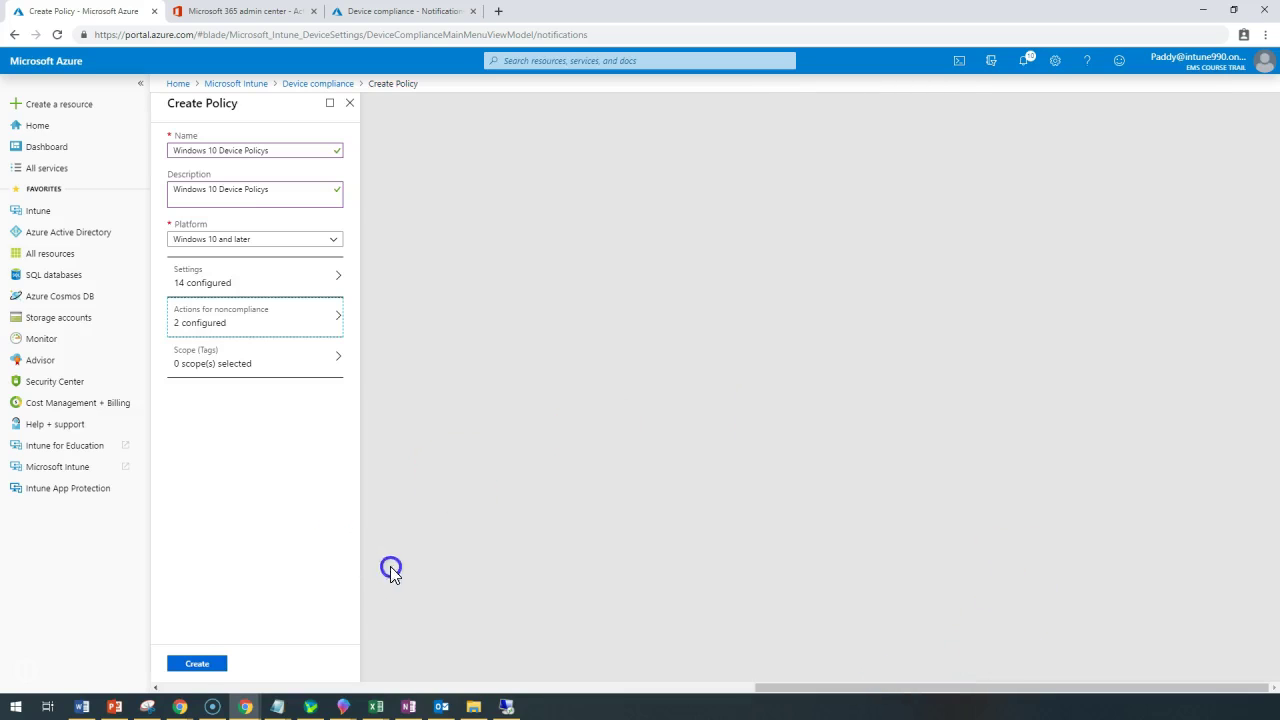
left_click(200, 664)
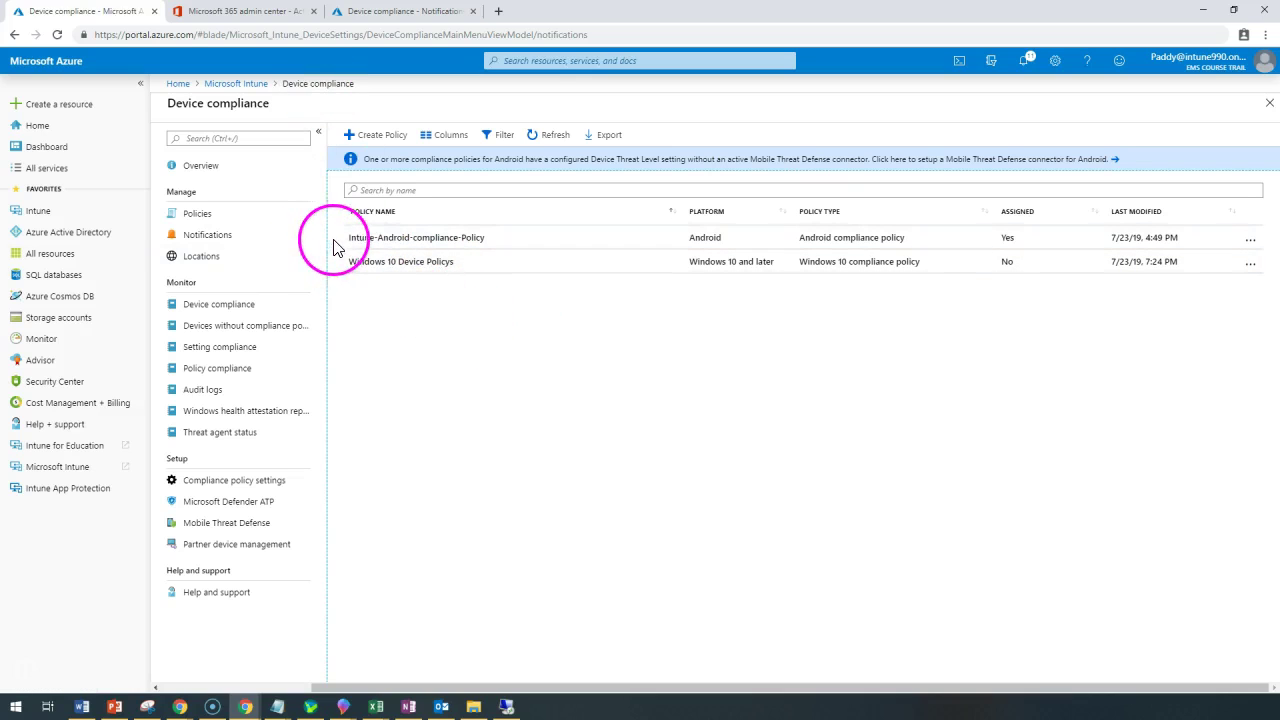
Open the Windows 10 Device Policys overview from the device compliance policy list
left_click_drag(335, 248, 409, 248)
left_click_drag(490, 248, 487, 243)
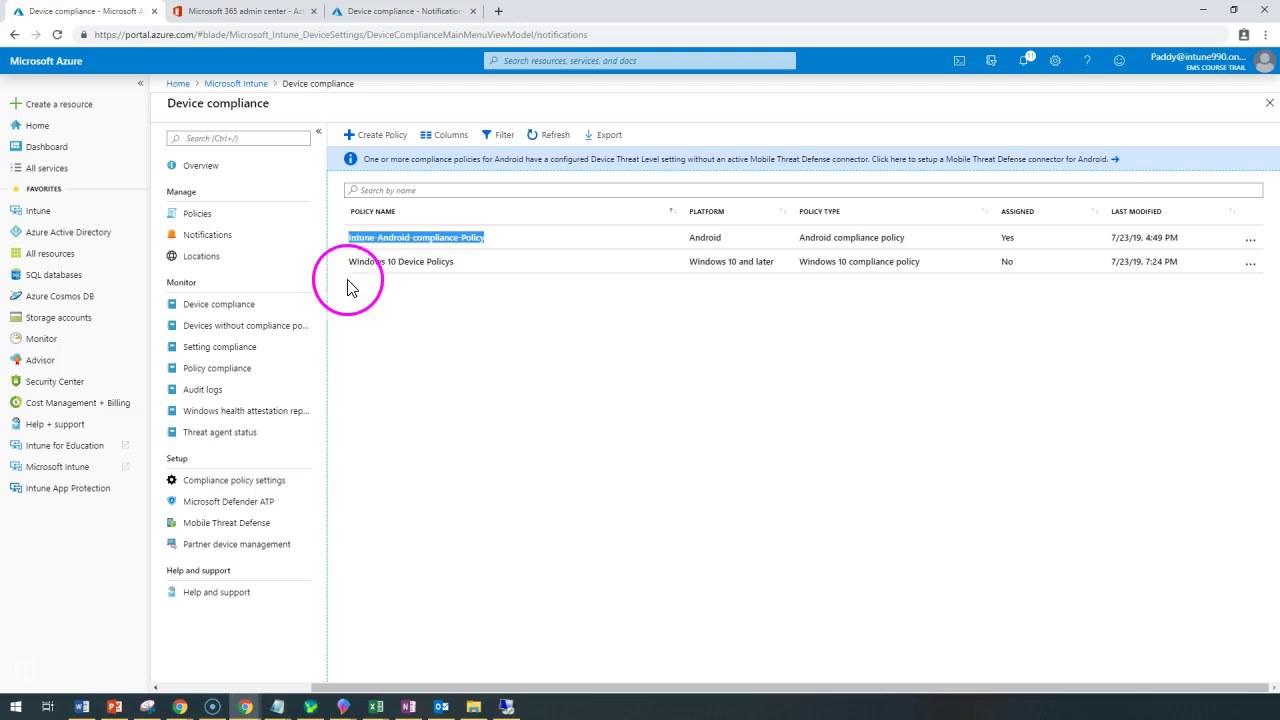
key("ctrl+c")
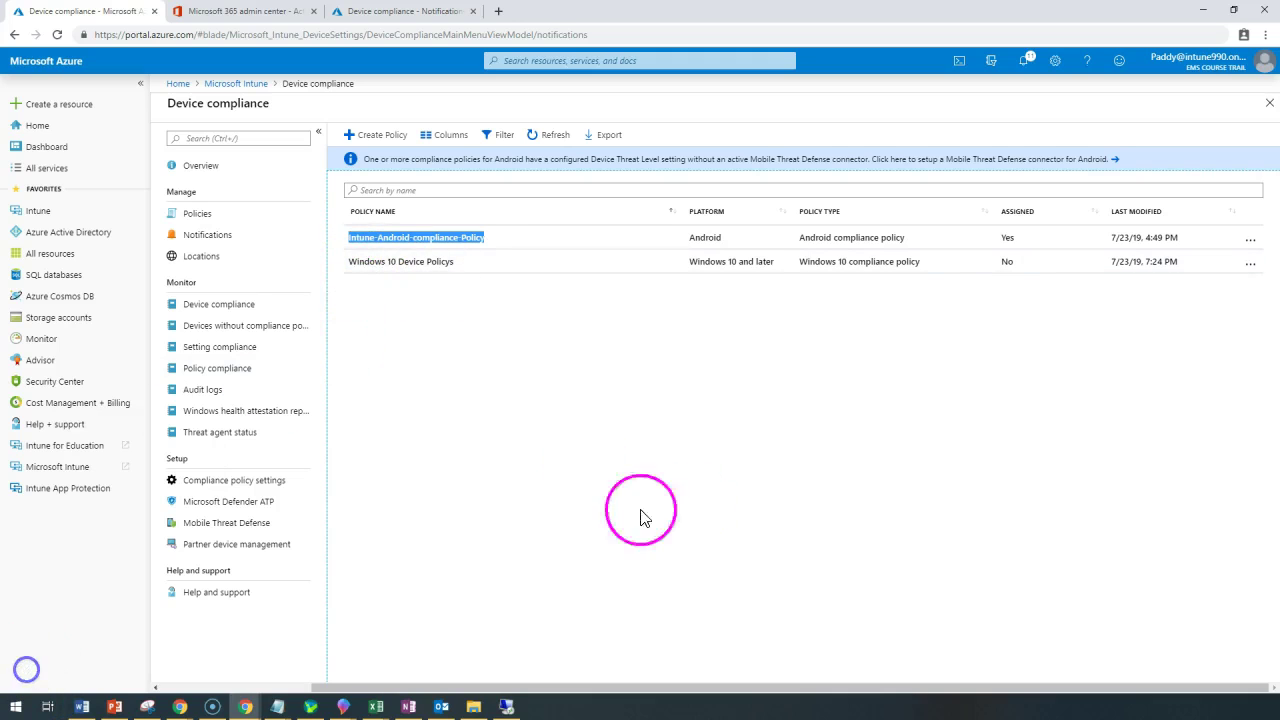
left_click(641, 517)
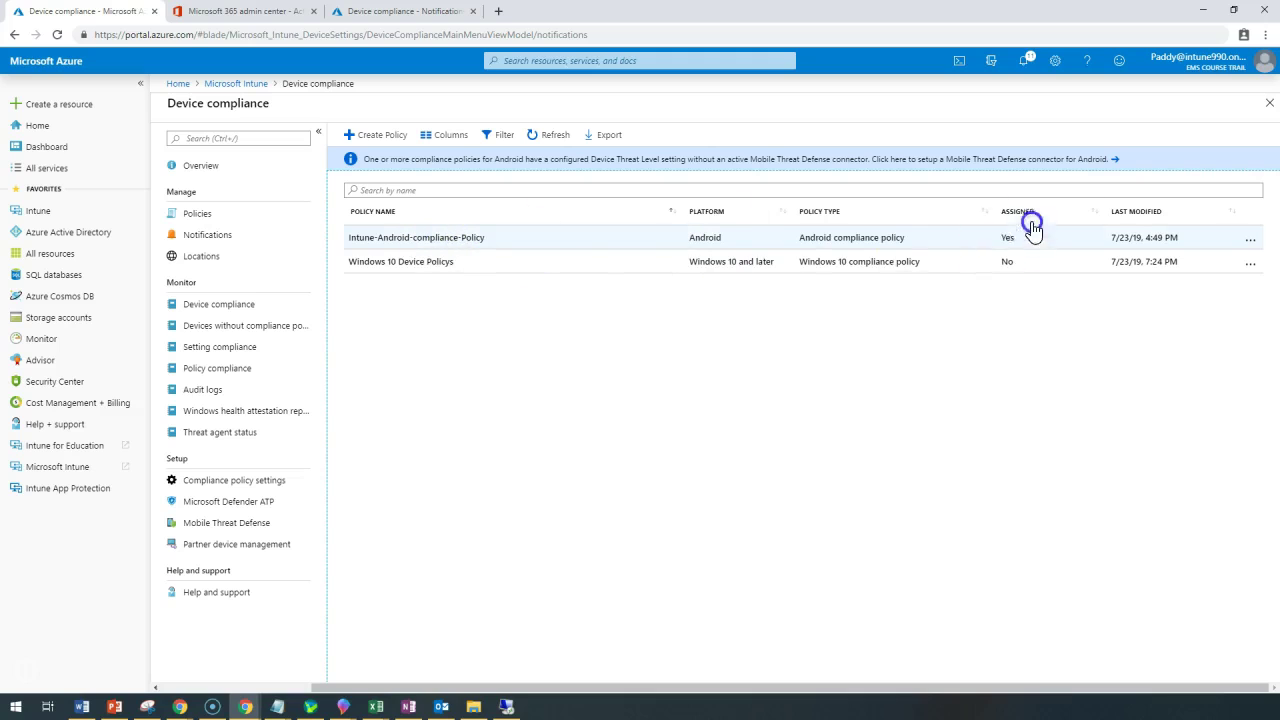
left_click(932, 272)
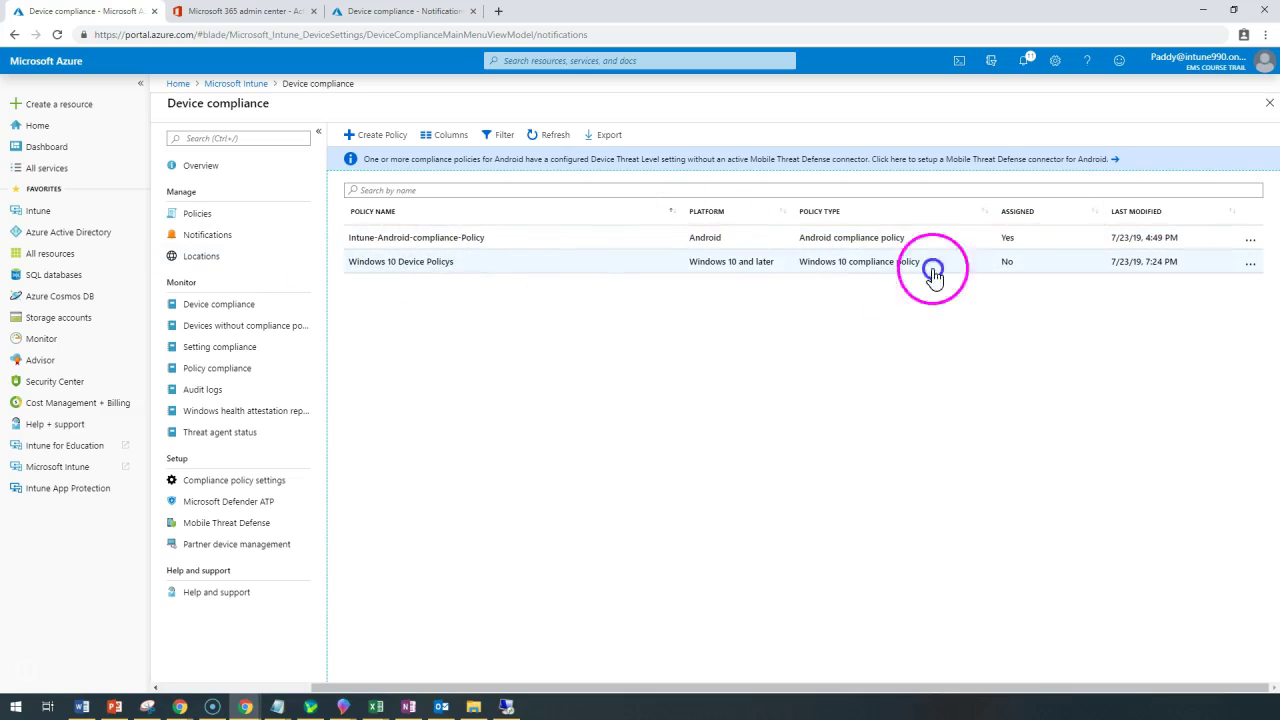
left_click(380, 266)
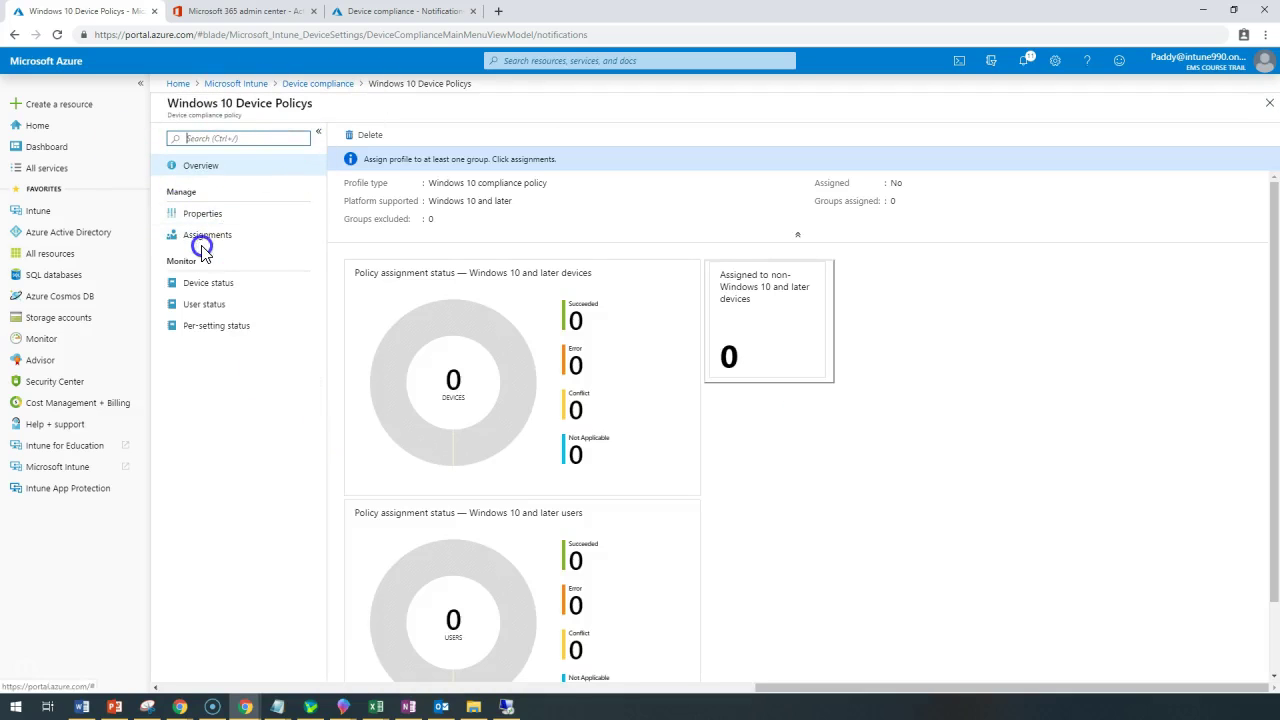
Include the All-EMS-Enabled-Users group under Selected Groups in the policy's assignments
left_click(203, 243)
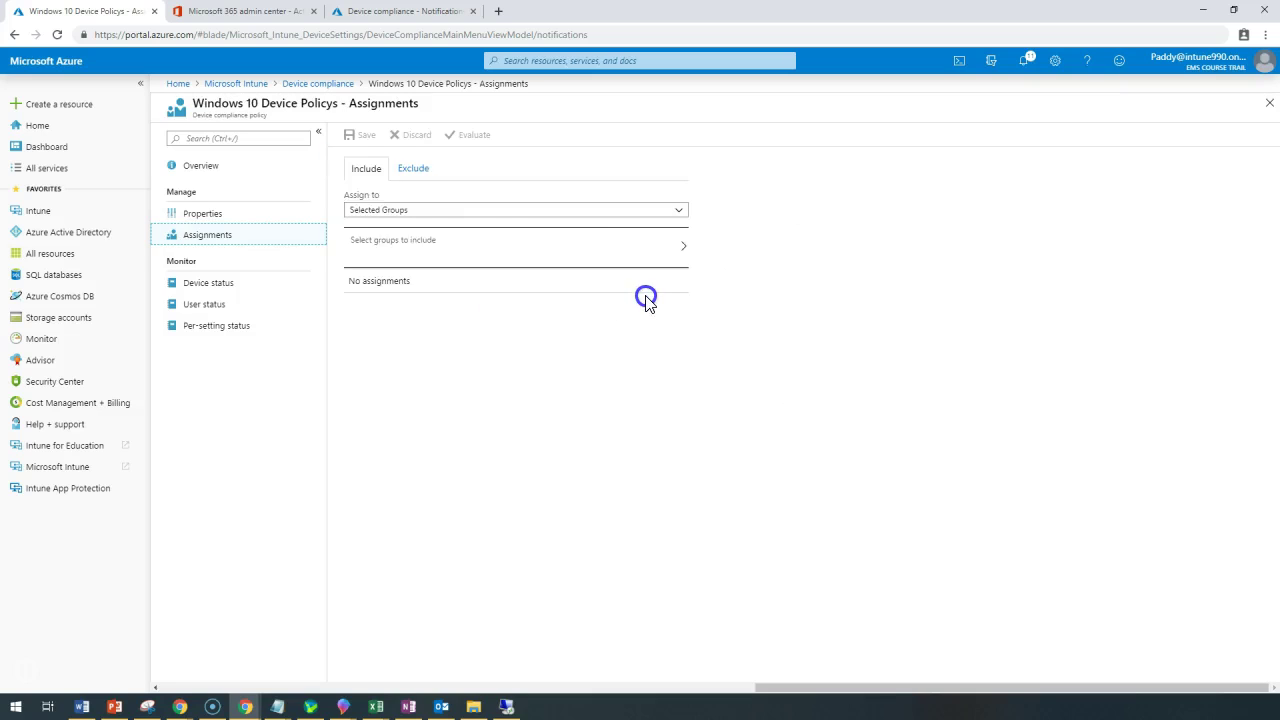
left_click(383, 211)
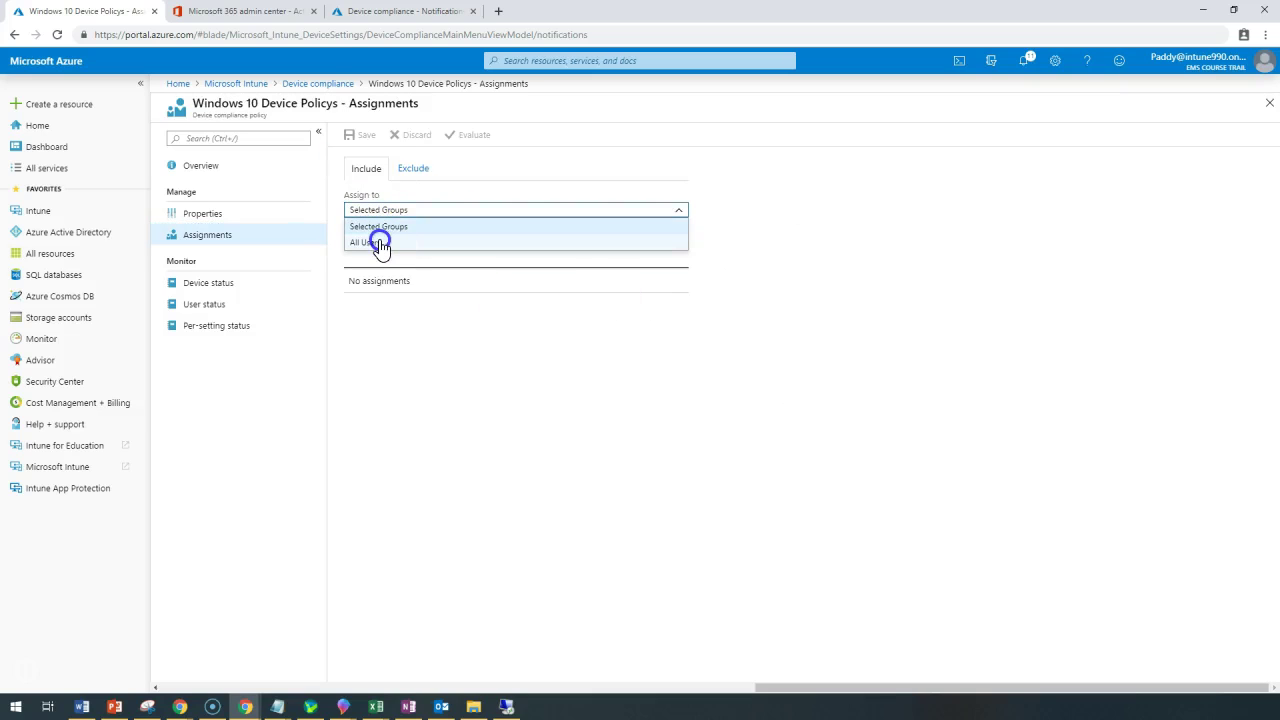
left_click(432, 372)
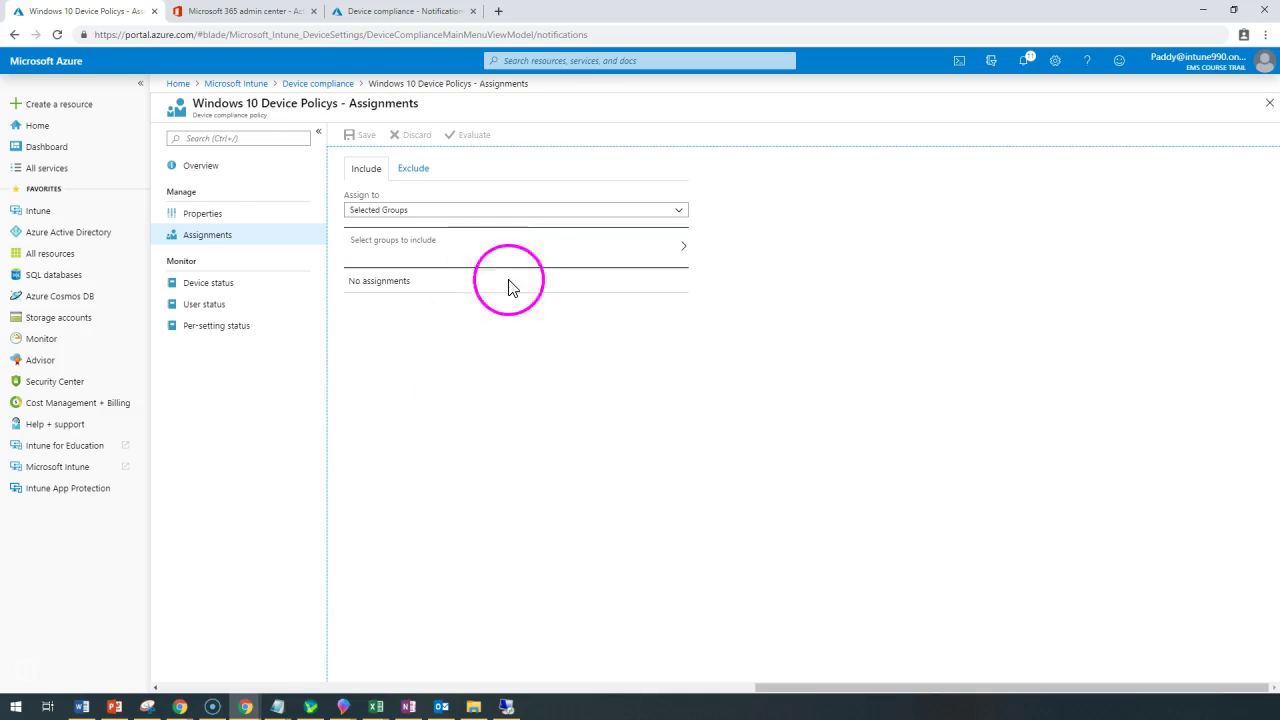
left_click(411, 211)
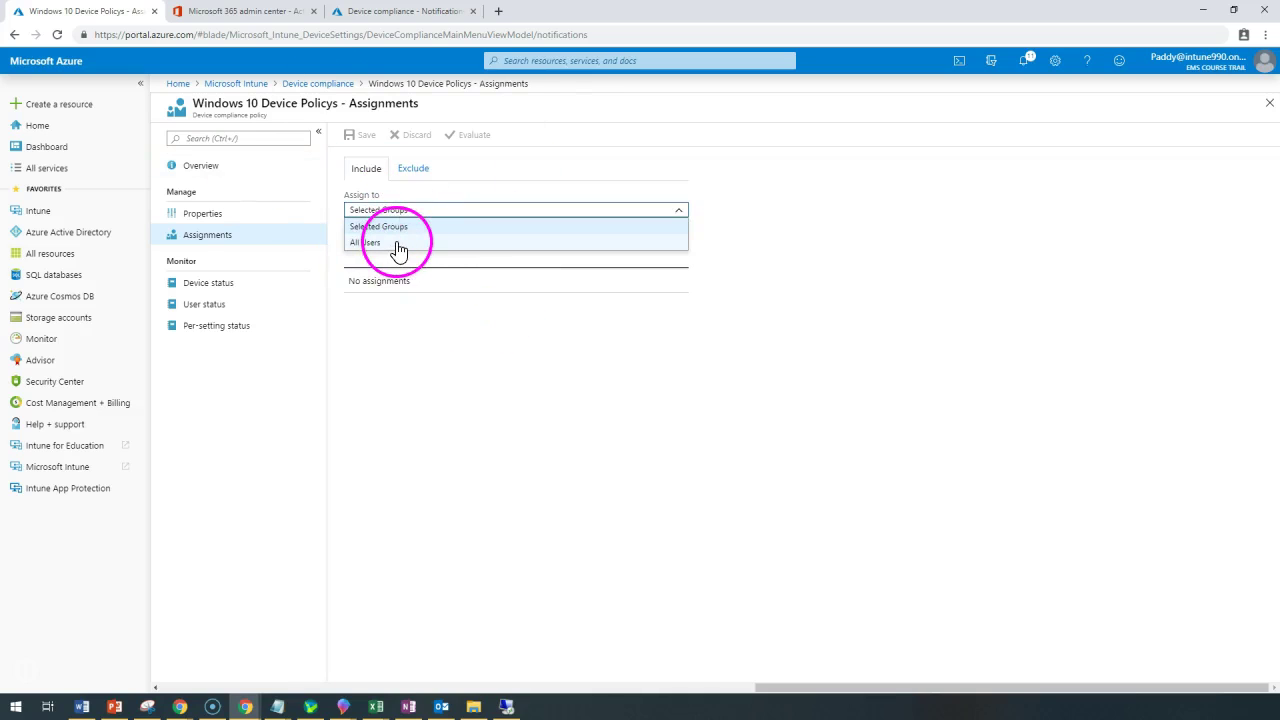
left_click(532, 229)
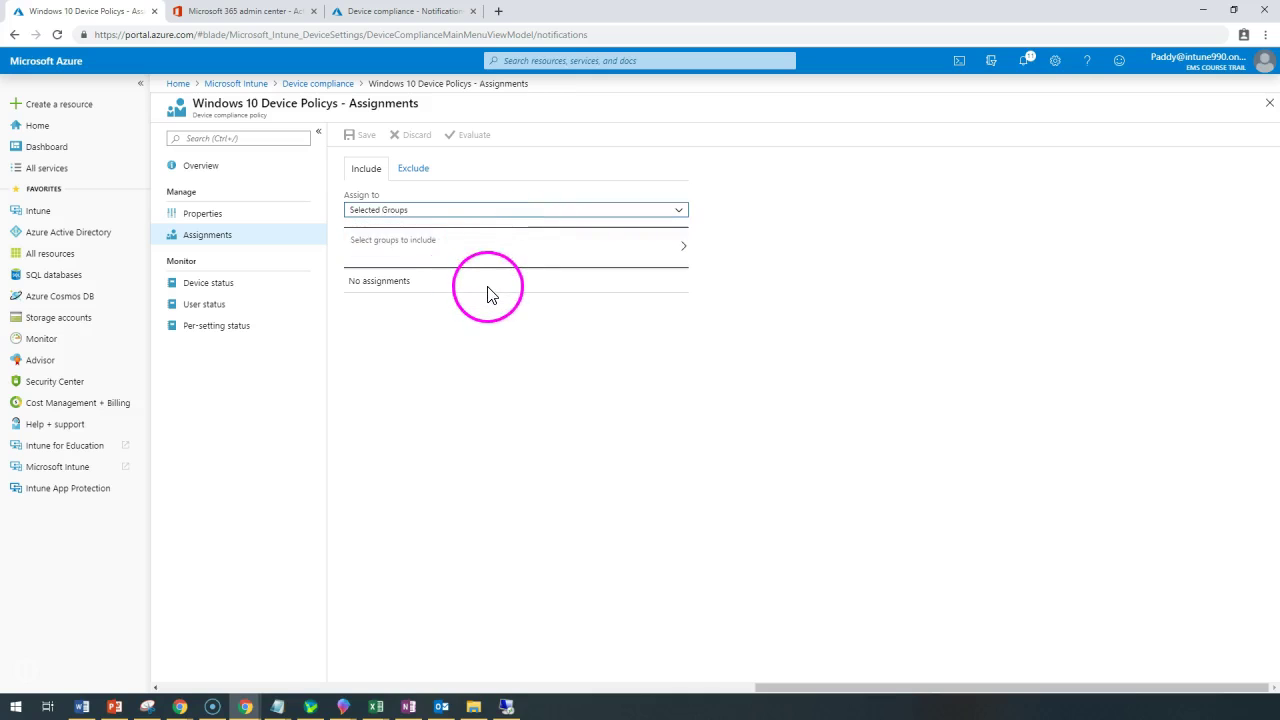
left_click(556, 258)
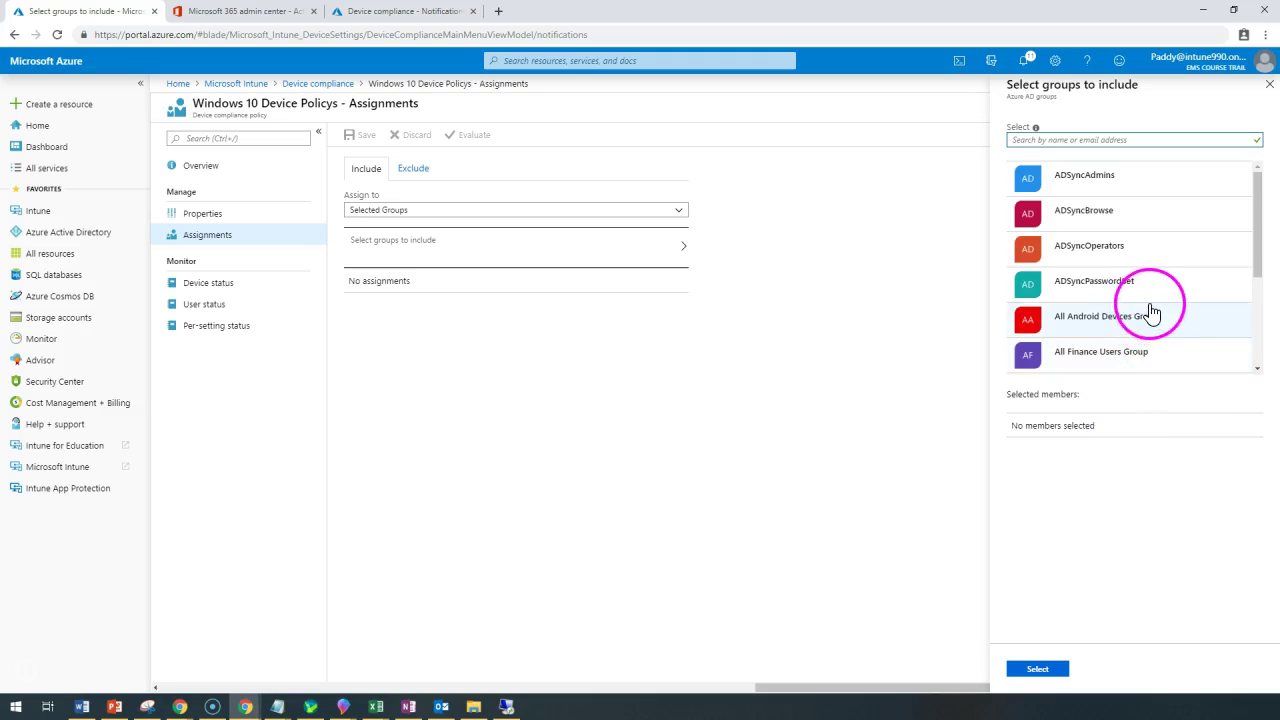
scroll(1152, 316, "down", 2)
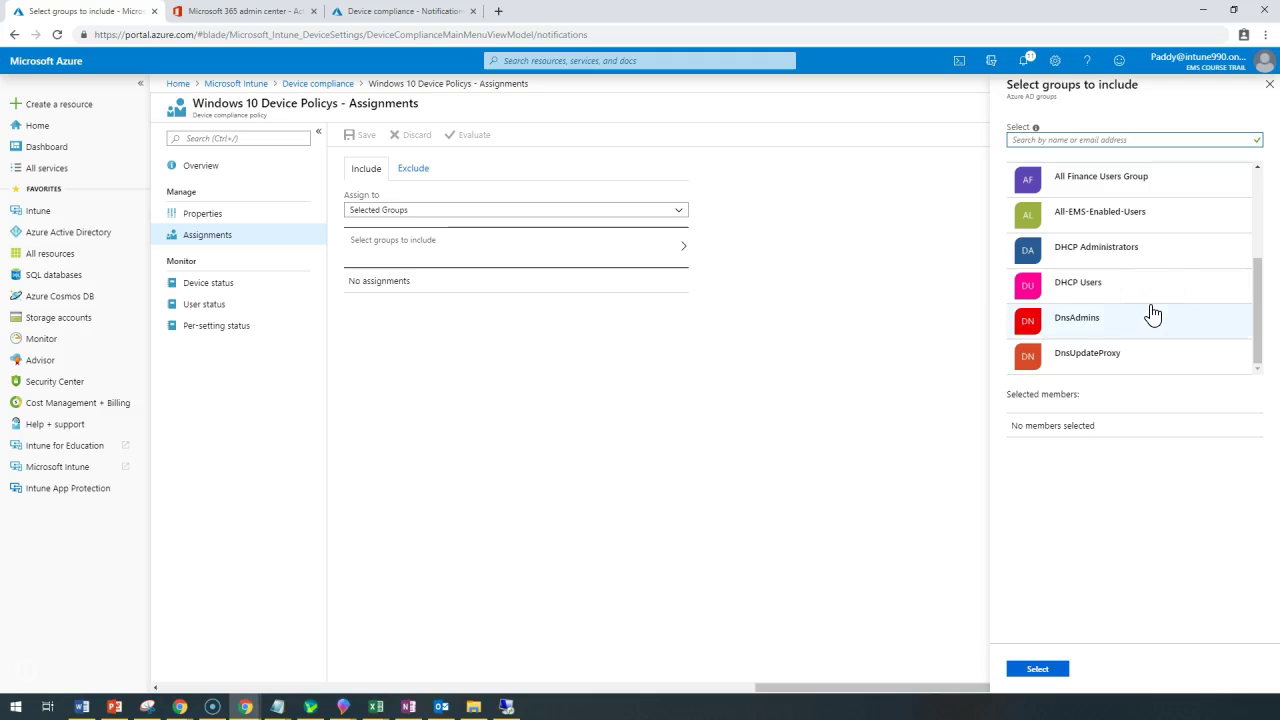
left_click(1049, 228)
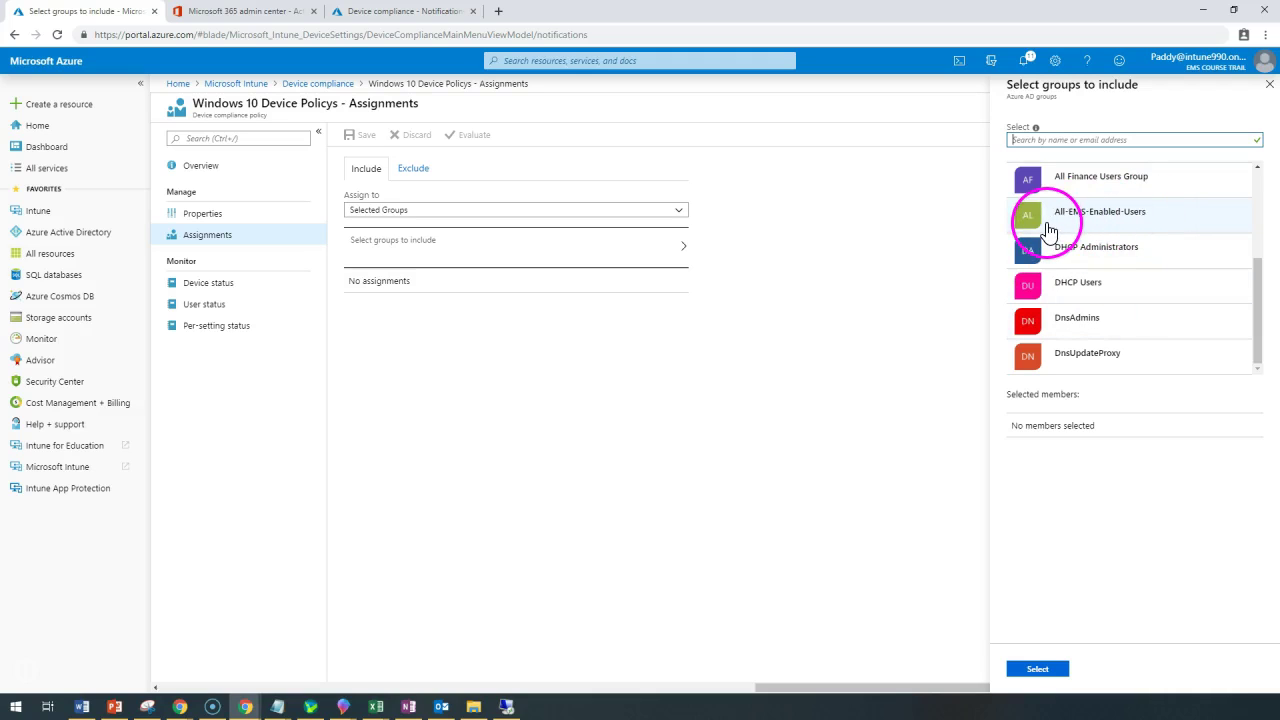
left_click(1040, 669)
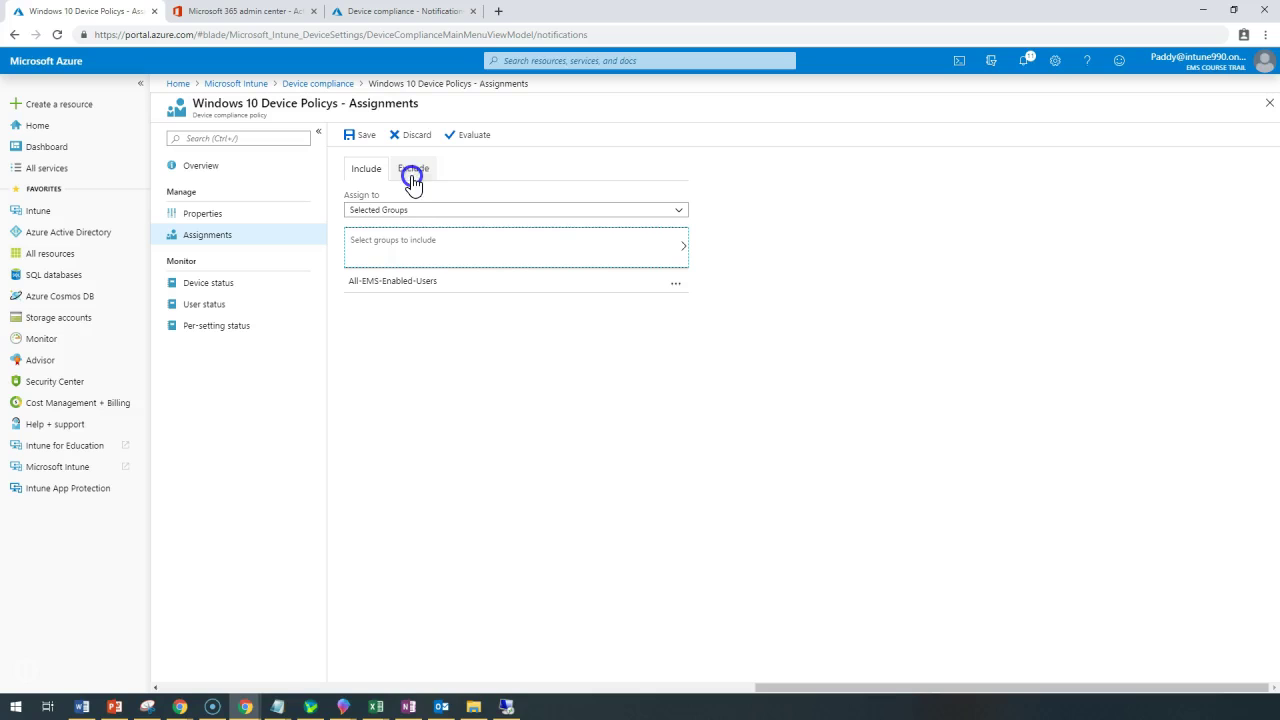
Assign to All Users, adding then removing an All Finance Users Group exclusion
left_click(400, 212)
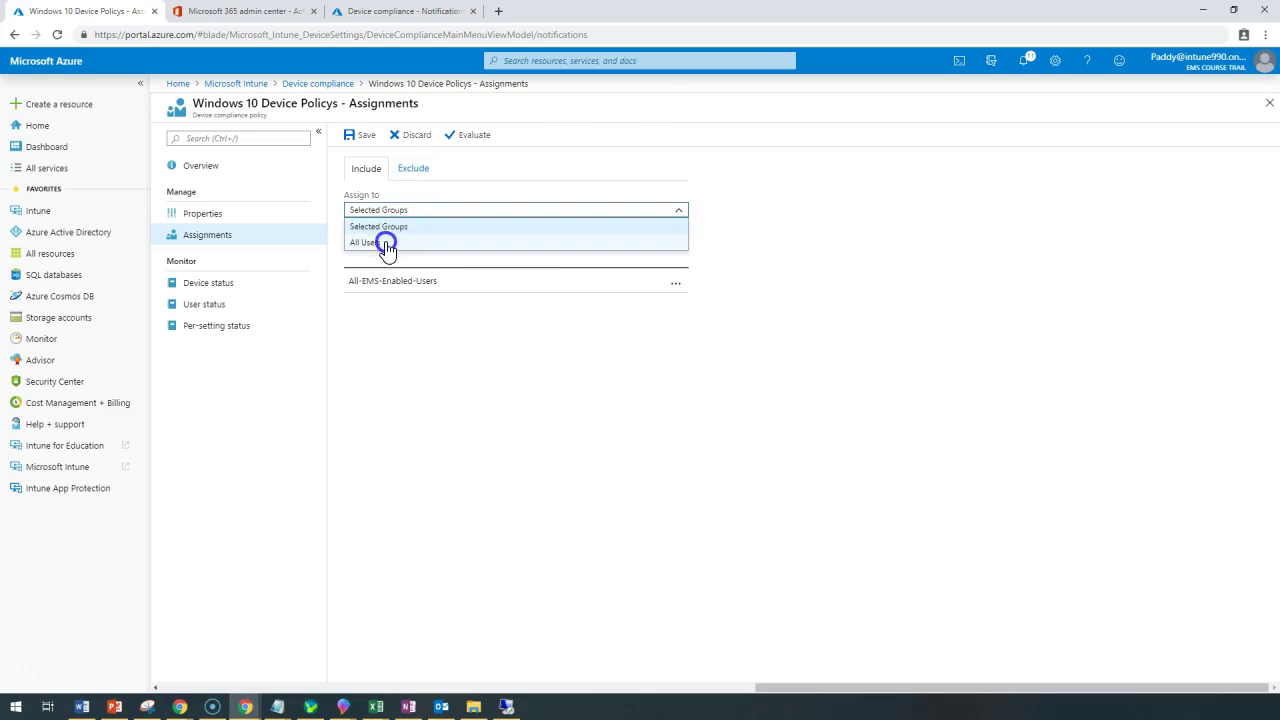
left_click(386, 240)
left_click(413, 168)
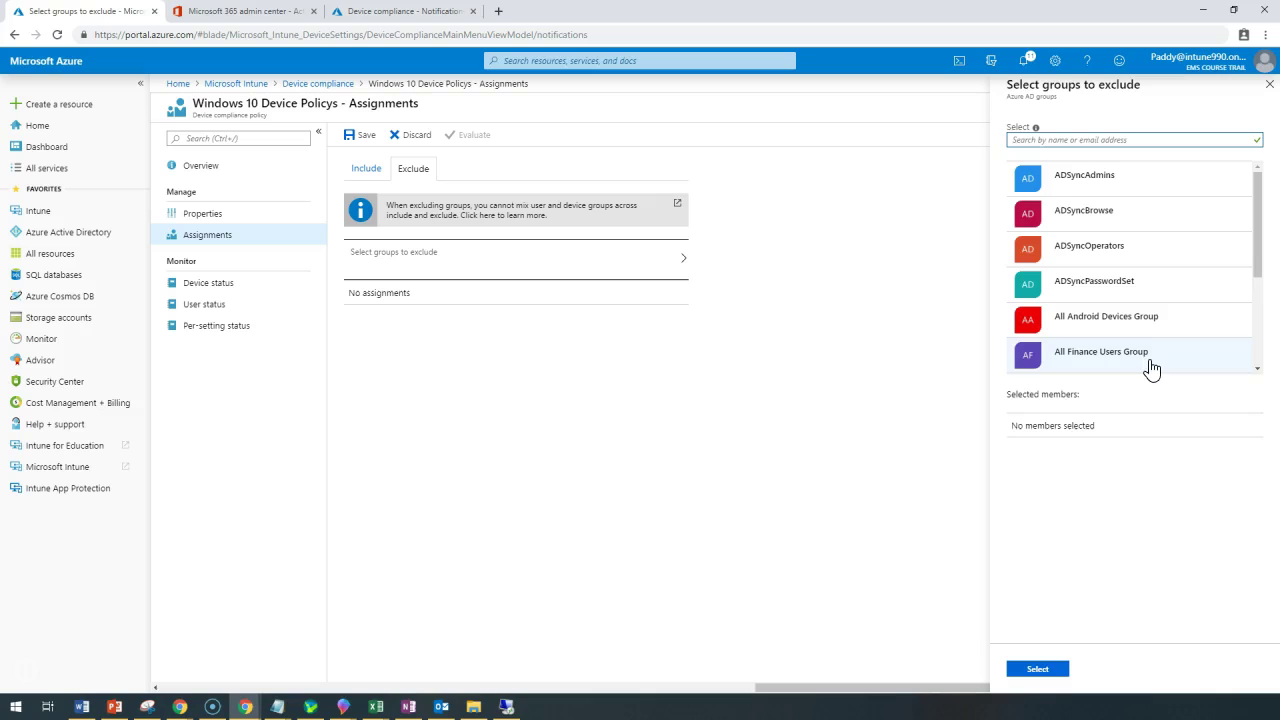
left_click(1150, 352)
left_click(1037, 668)
left_click(498, 275)
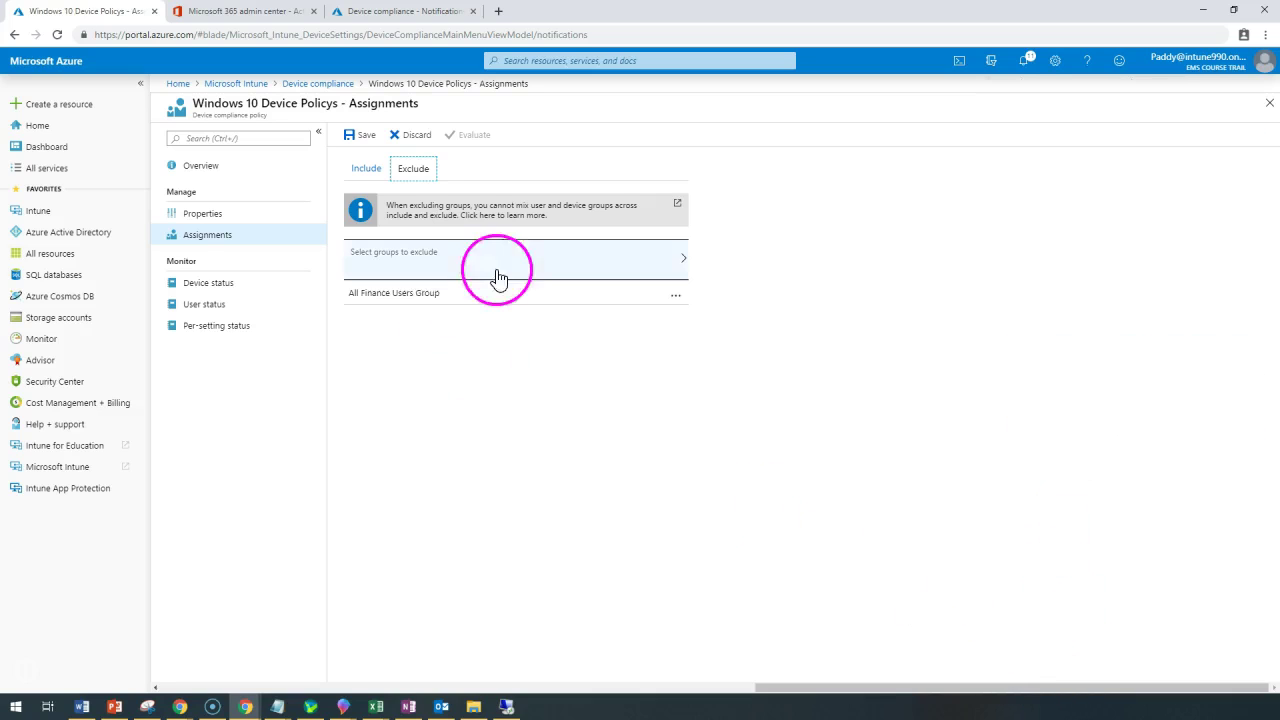
left_click(676, 296)
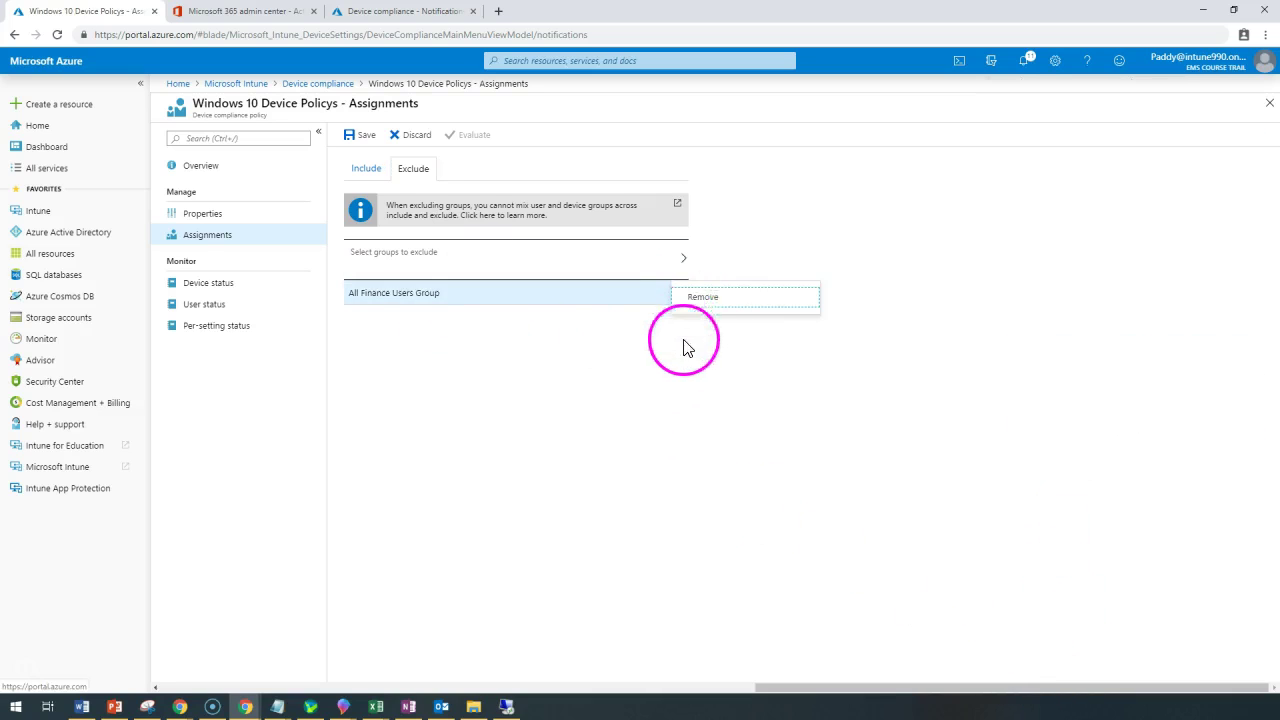
left_click(703, 297)
Save the All Users assignment and return to the compliance policy list
left_click(366, 168)
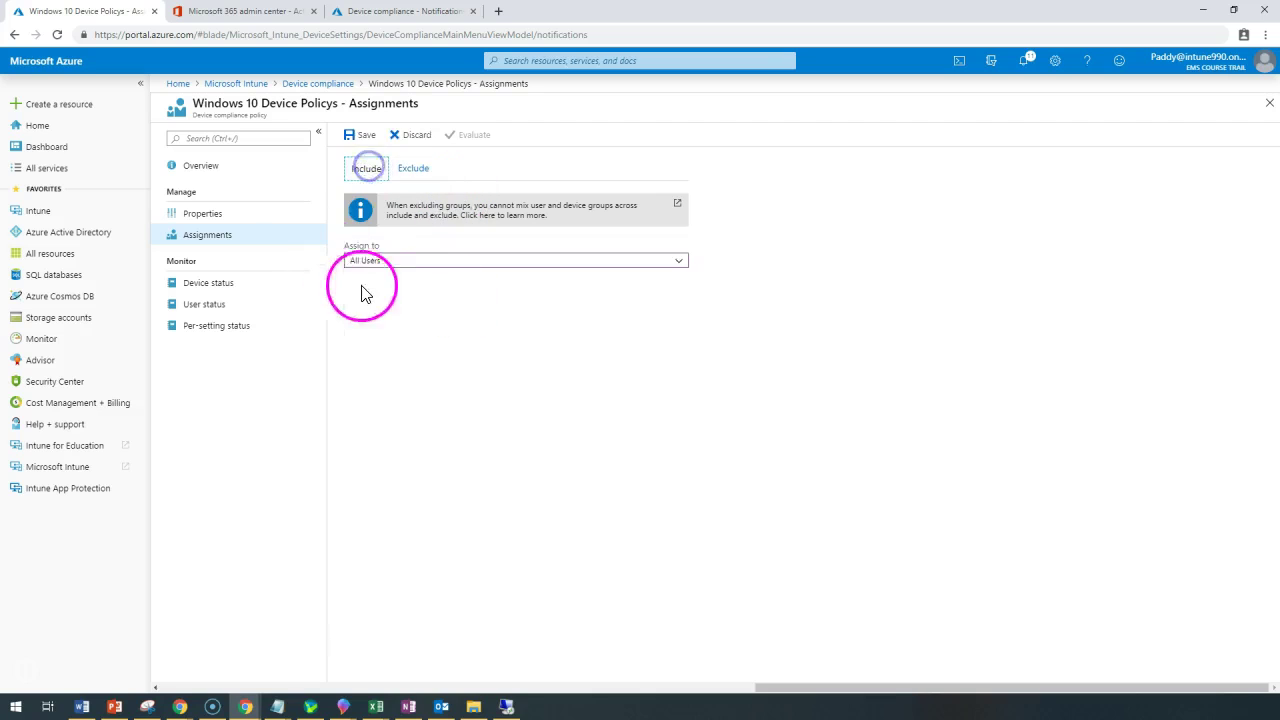
left_click(361, 135)
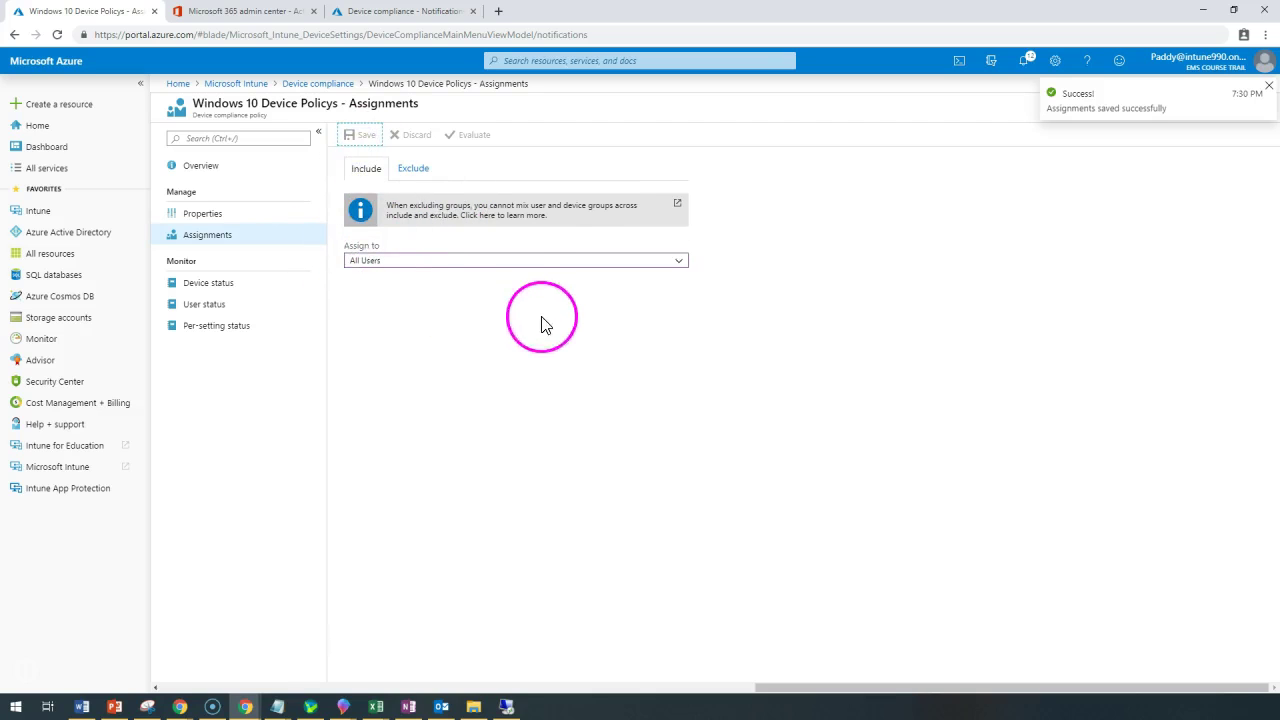
left_click(318, 84)
left_click(198, 215)
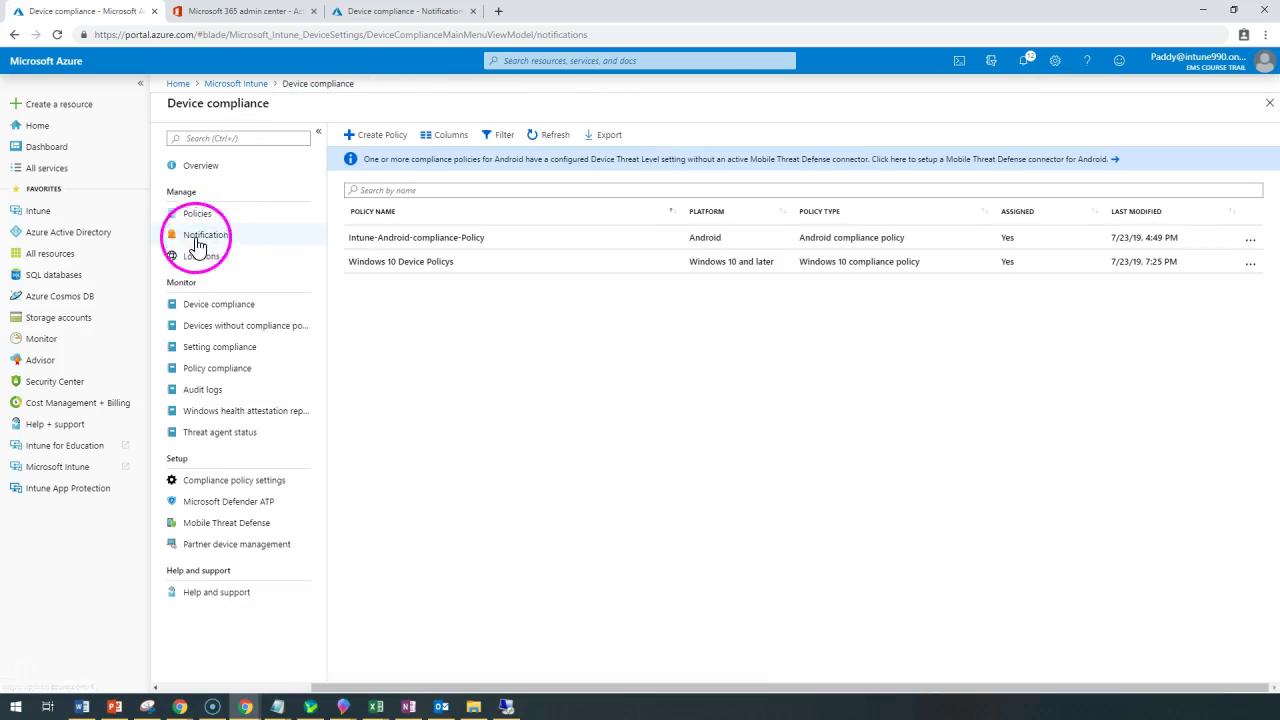